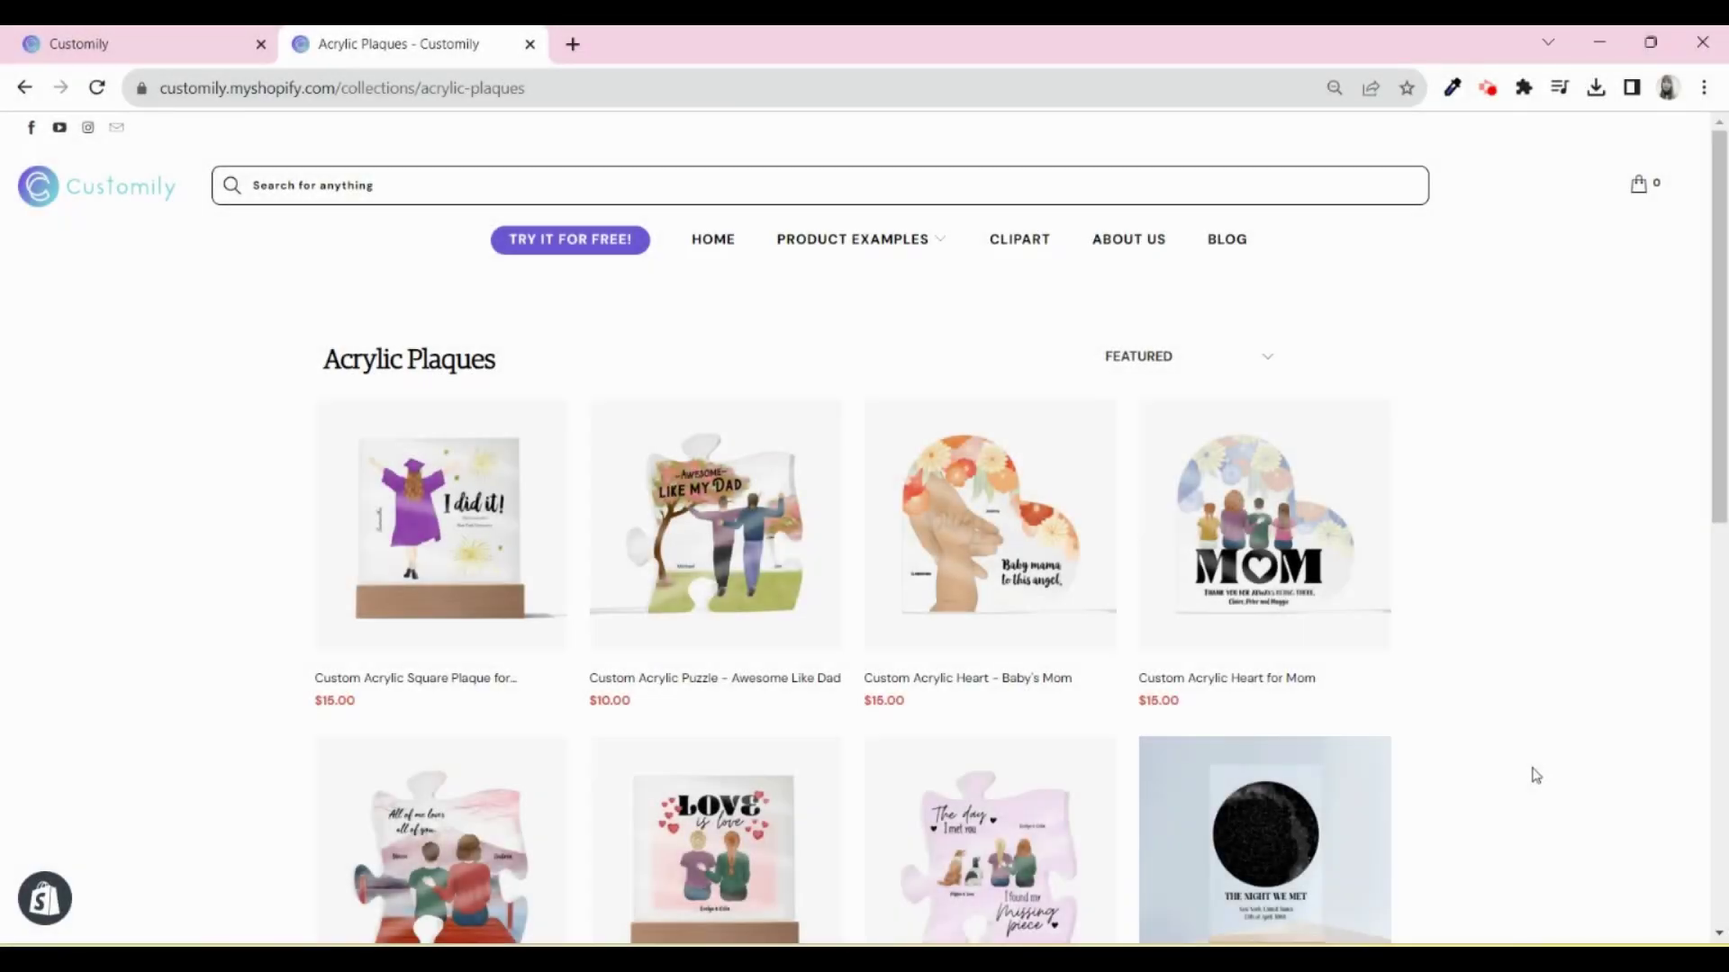
Open the square graduation plaque product and set the graduate's gender to Woman
scroll(1536, 774, down, 1)
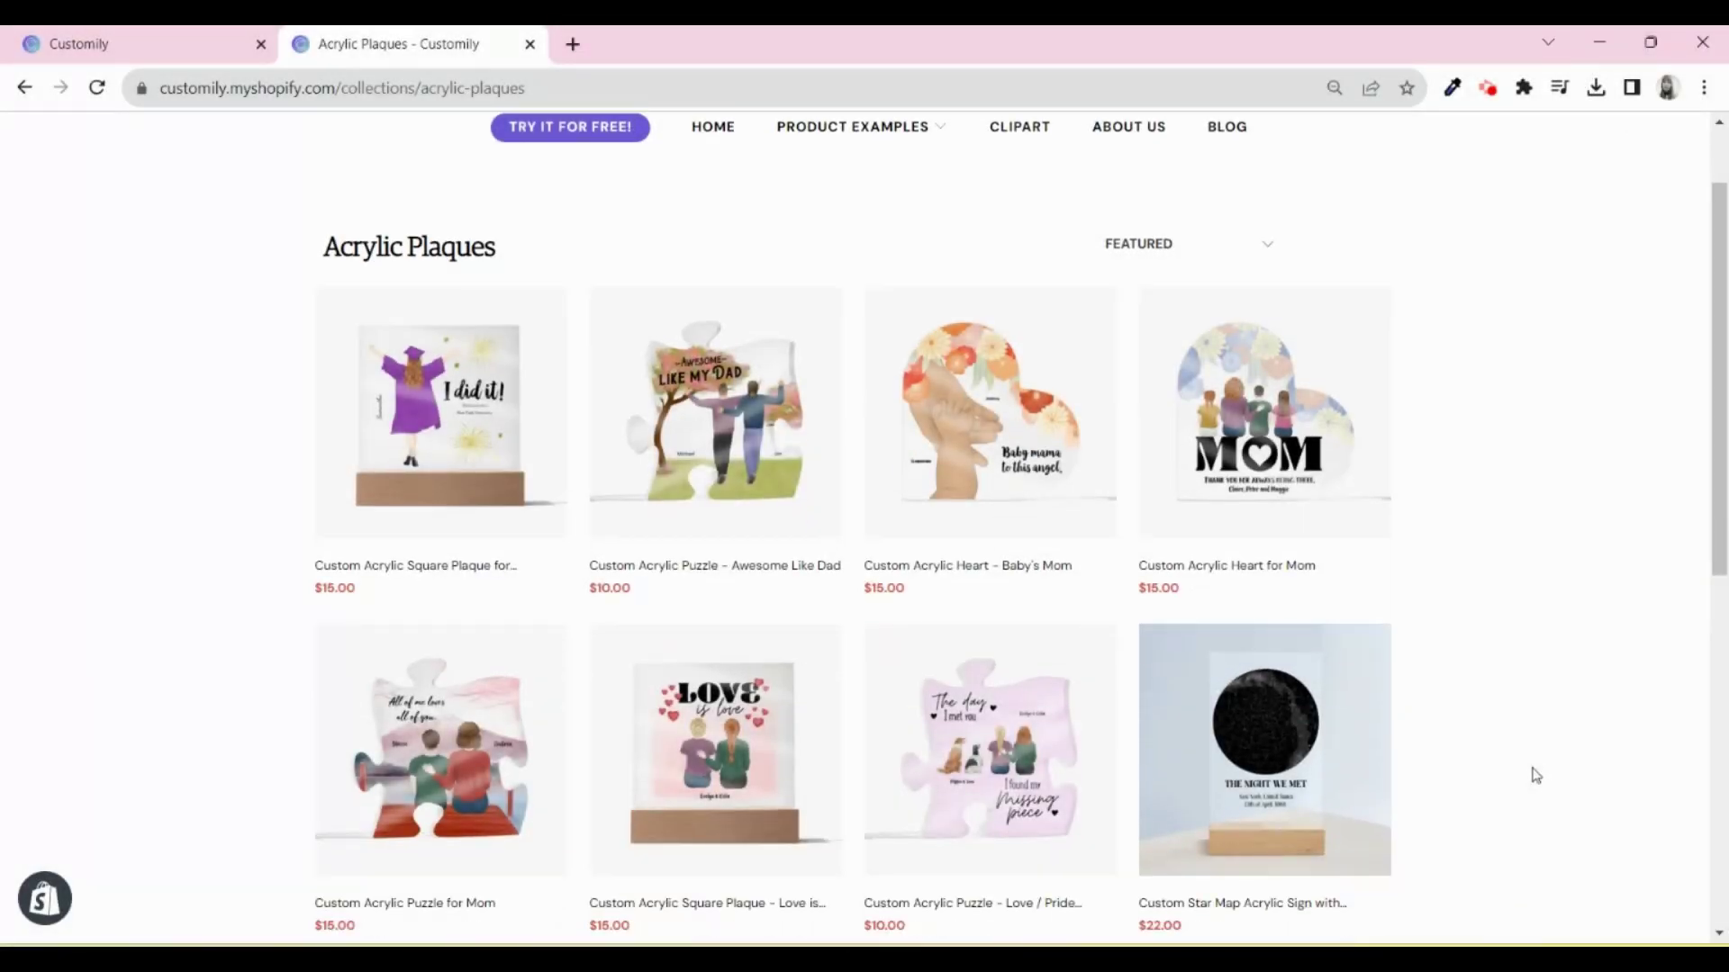
scroll(1535, 774, down, 4)
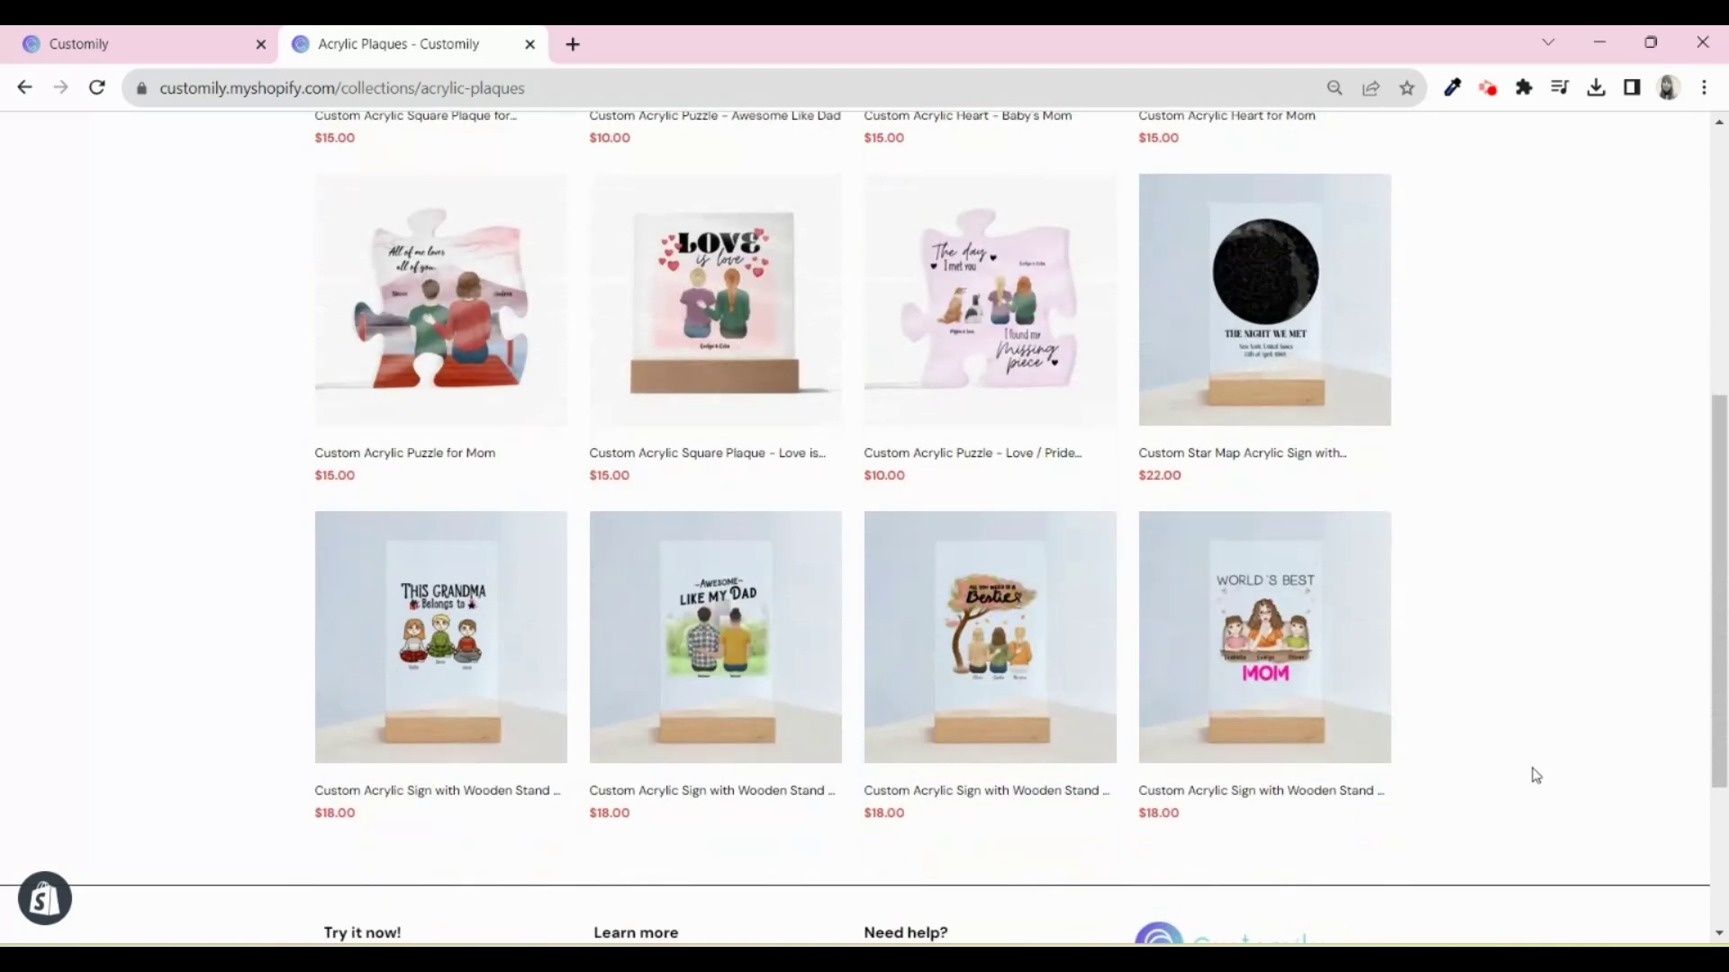
scroll(1535, 774, down, 2)
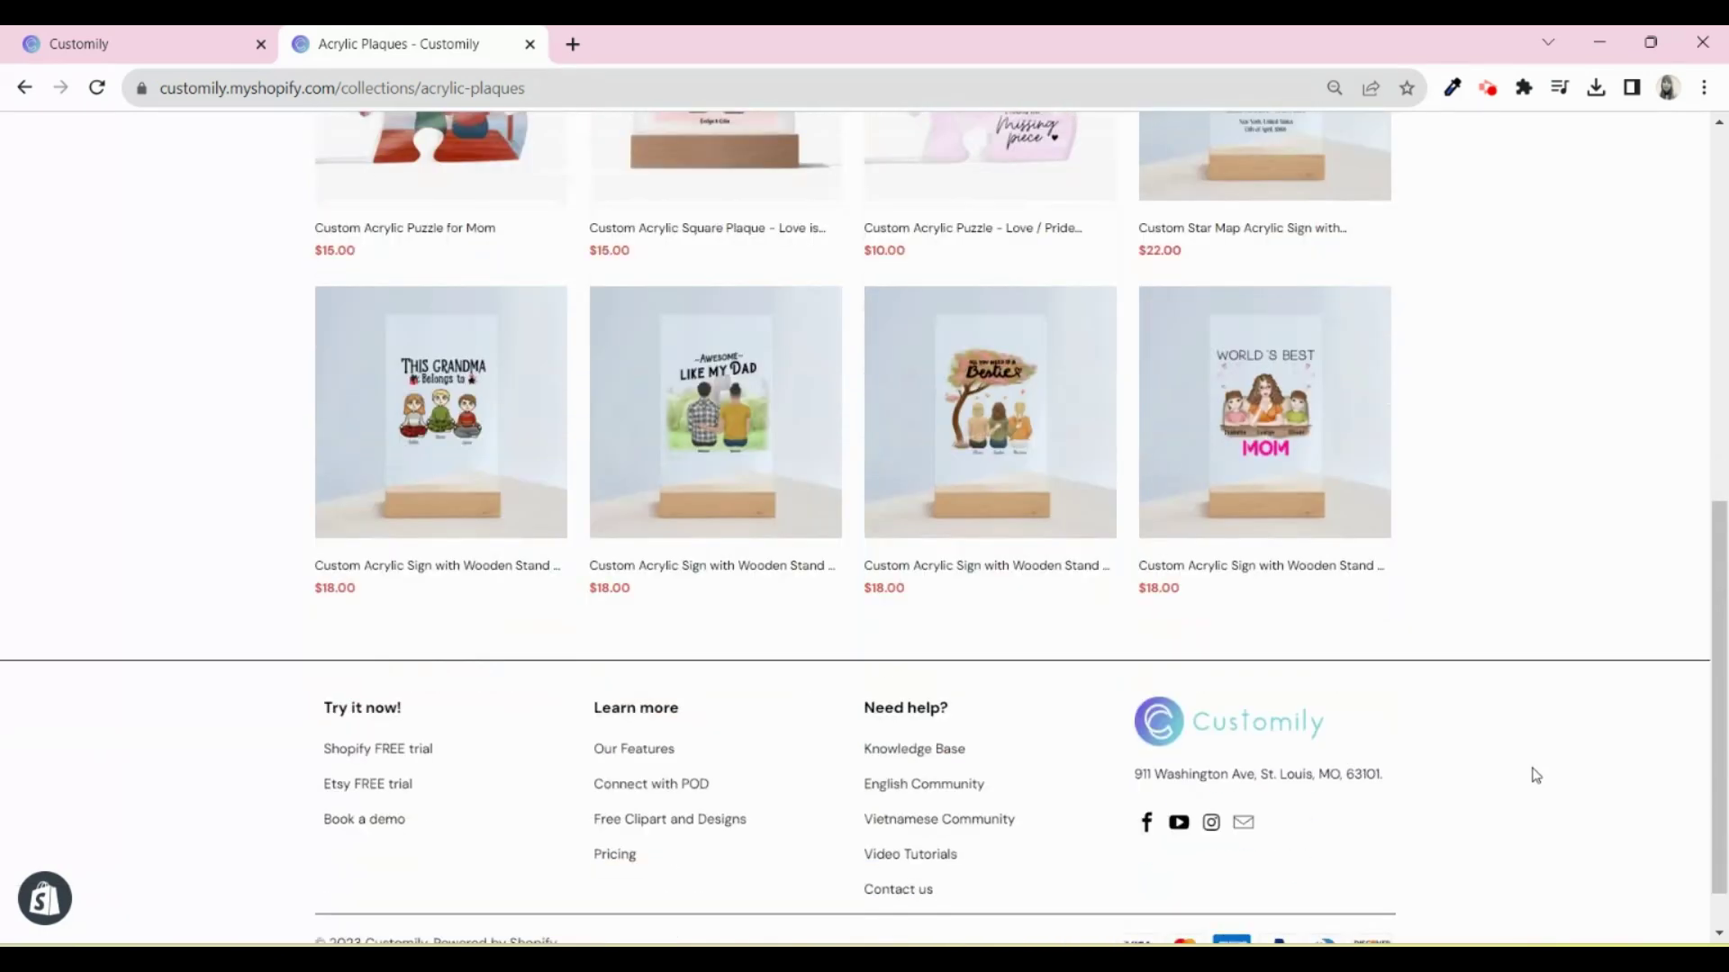
scroll(1536, 774, up, 3)
scroll(1535, 775, up, 4)
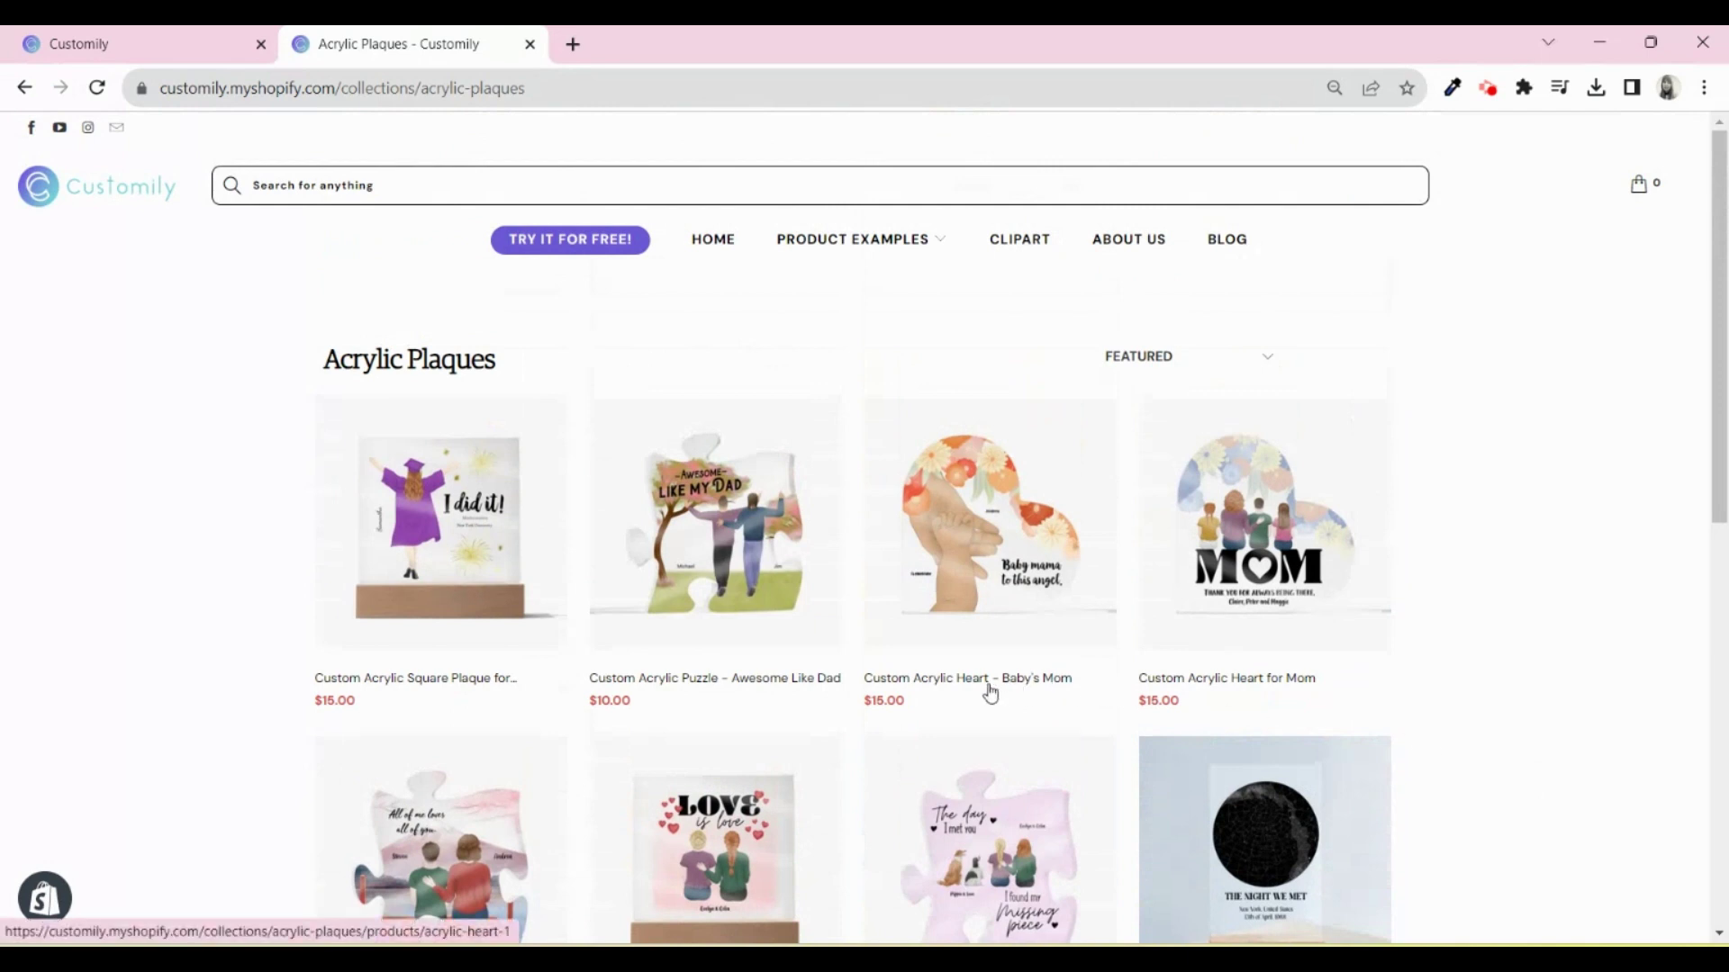
click(464, 522)
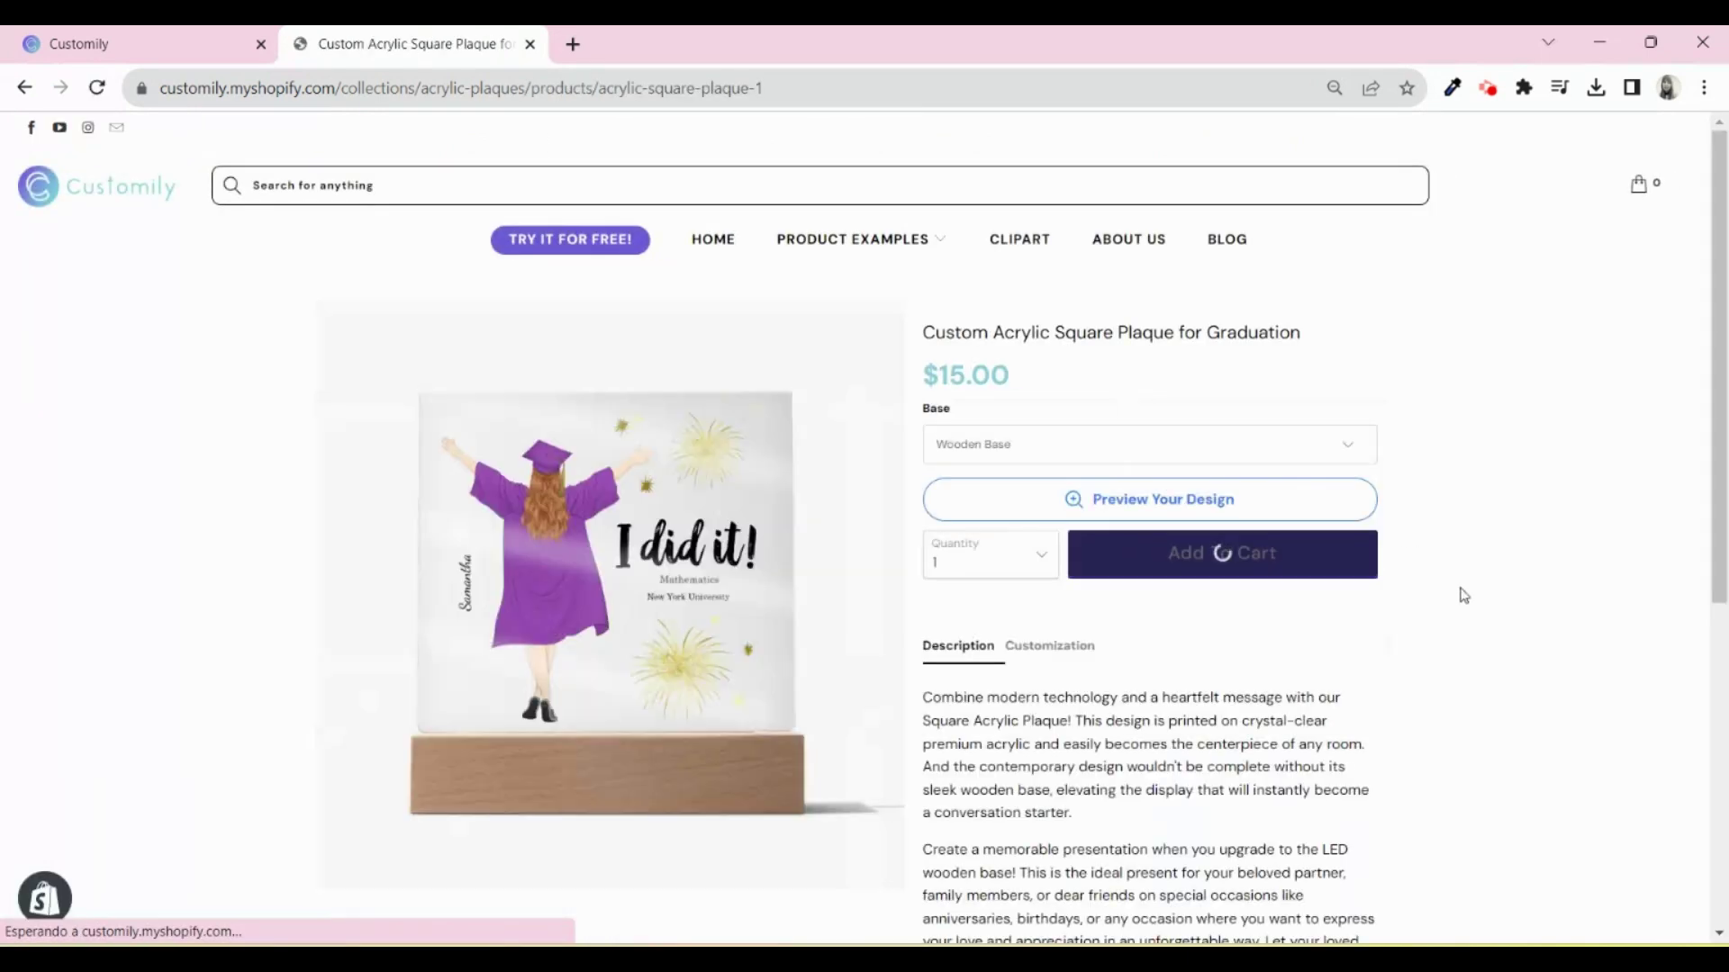
click(1089, 532)
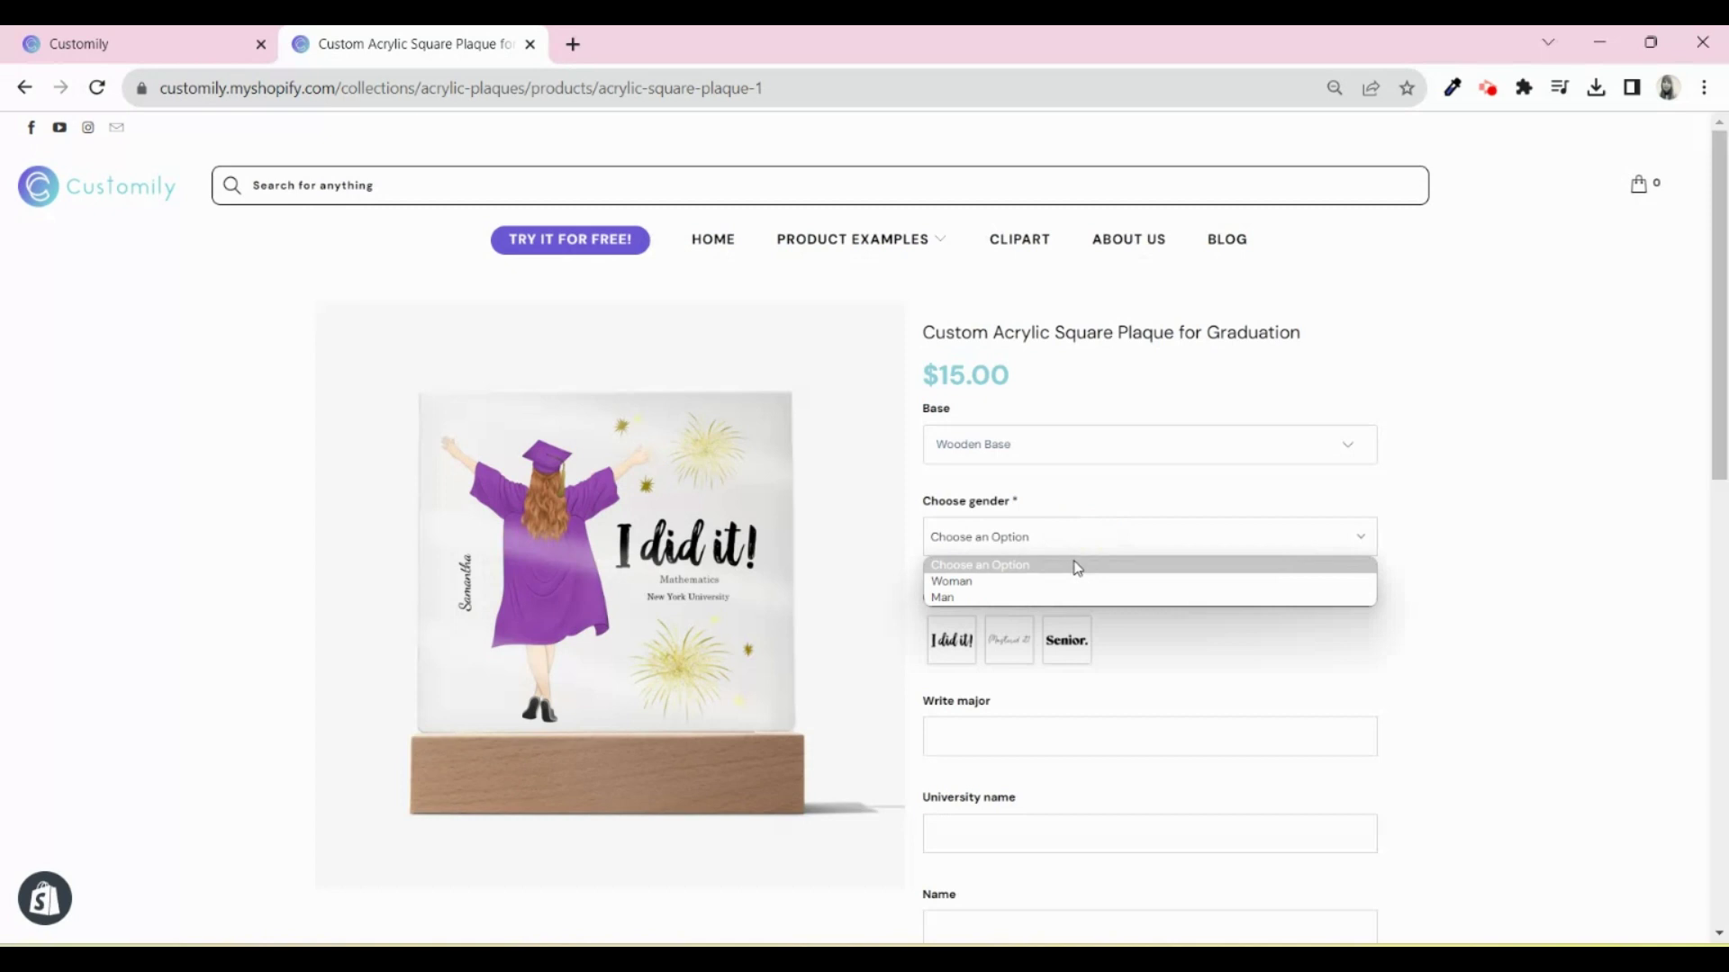
click(1079, 570)
Choose the 'I did it!' title, major Mathematics, university New York University, and fill in the graduate's name
scroll(1140, 634, down, 1)
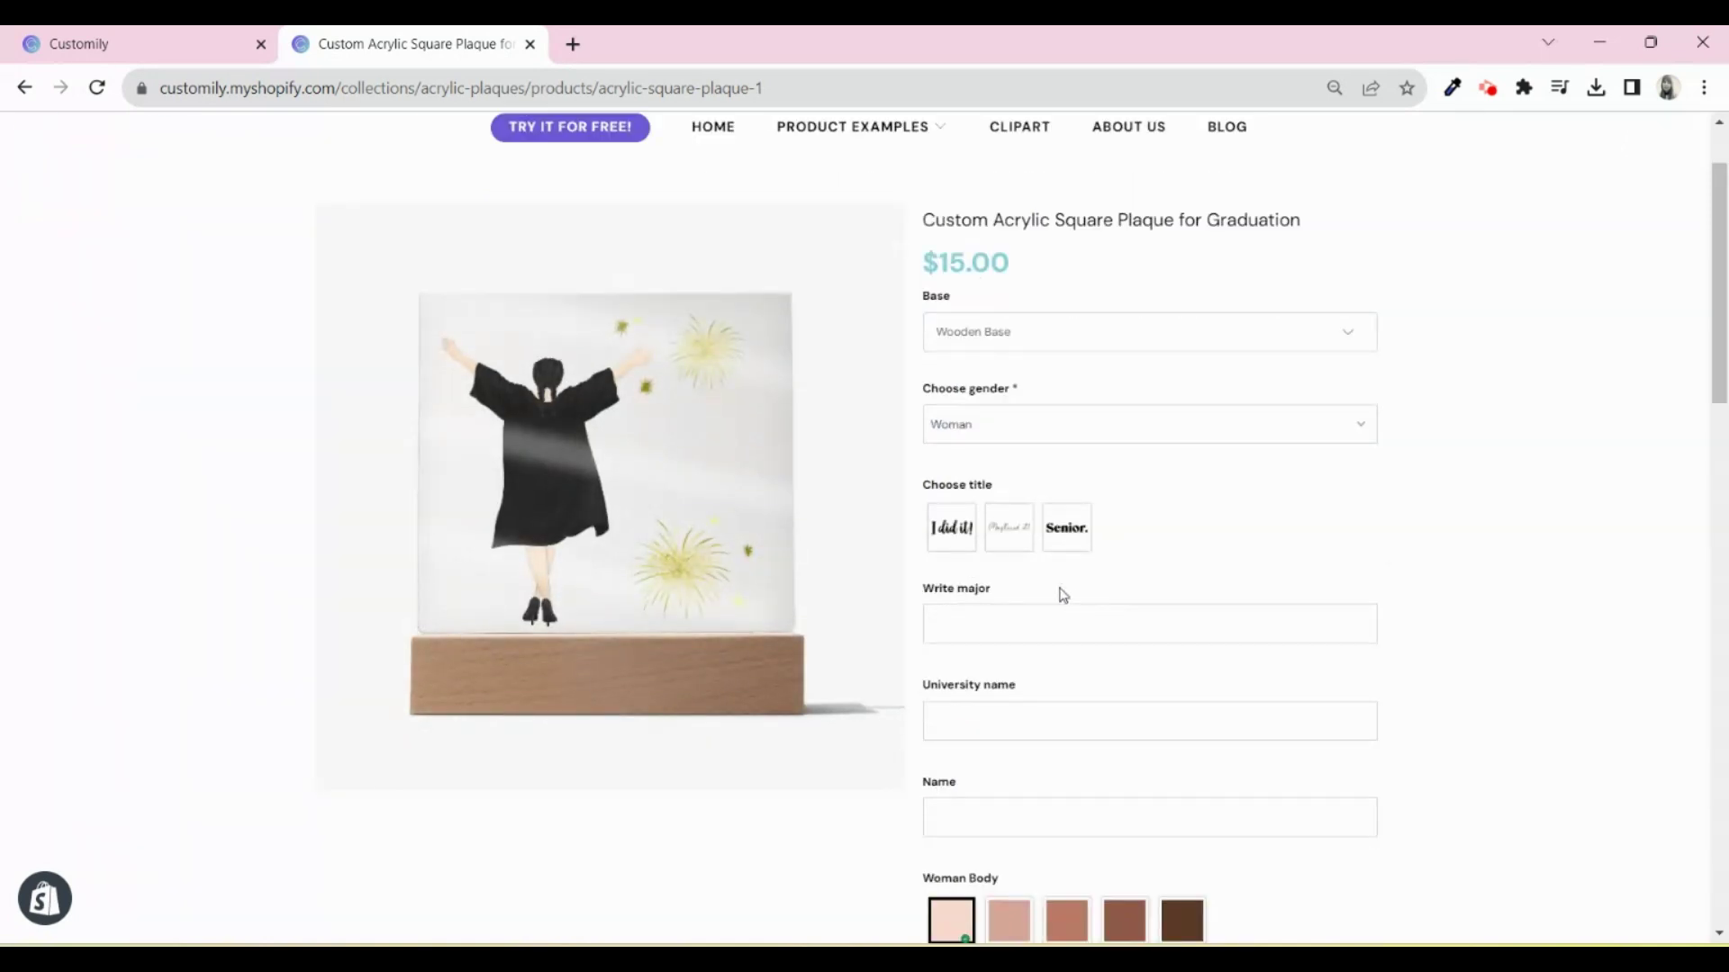
click(955, 540)
click(1100, 625)
click(1089, 679)
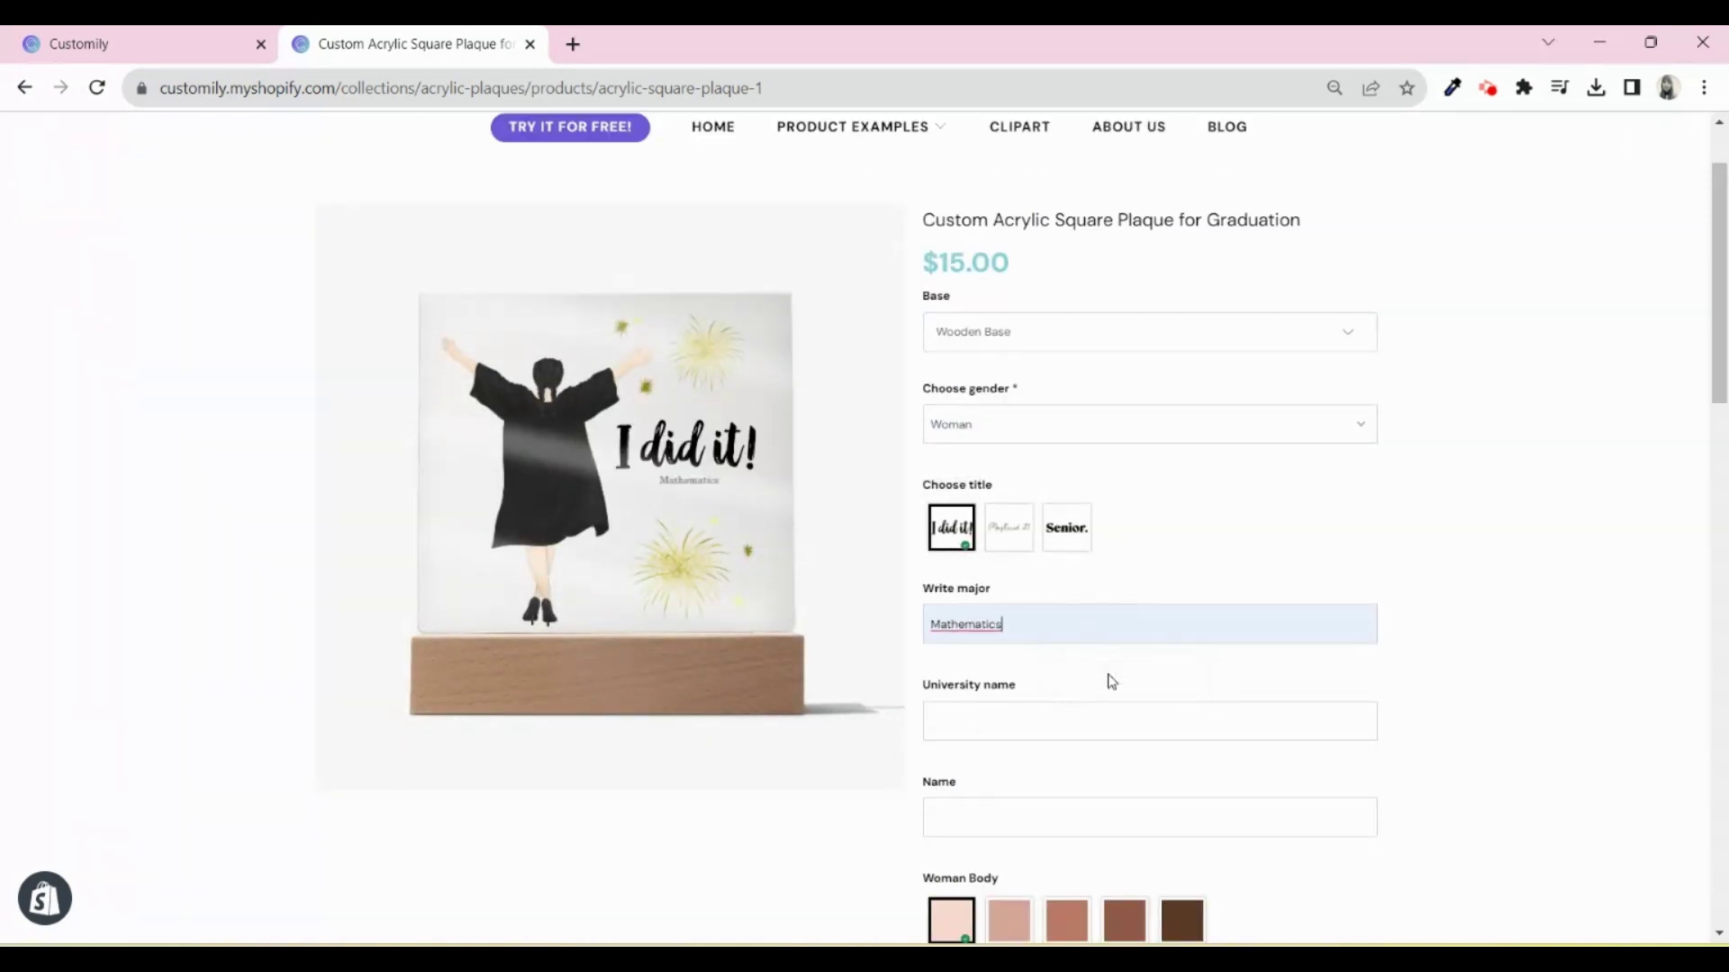
scroll(1162, 640, down, 1)
click(1157, 612)
click(1138, 661)
scroll(1138, 661, down, 1)
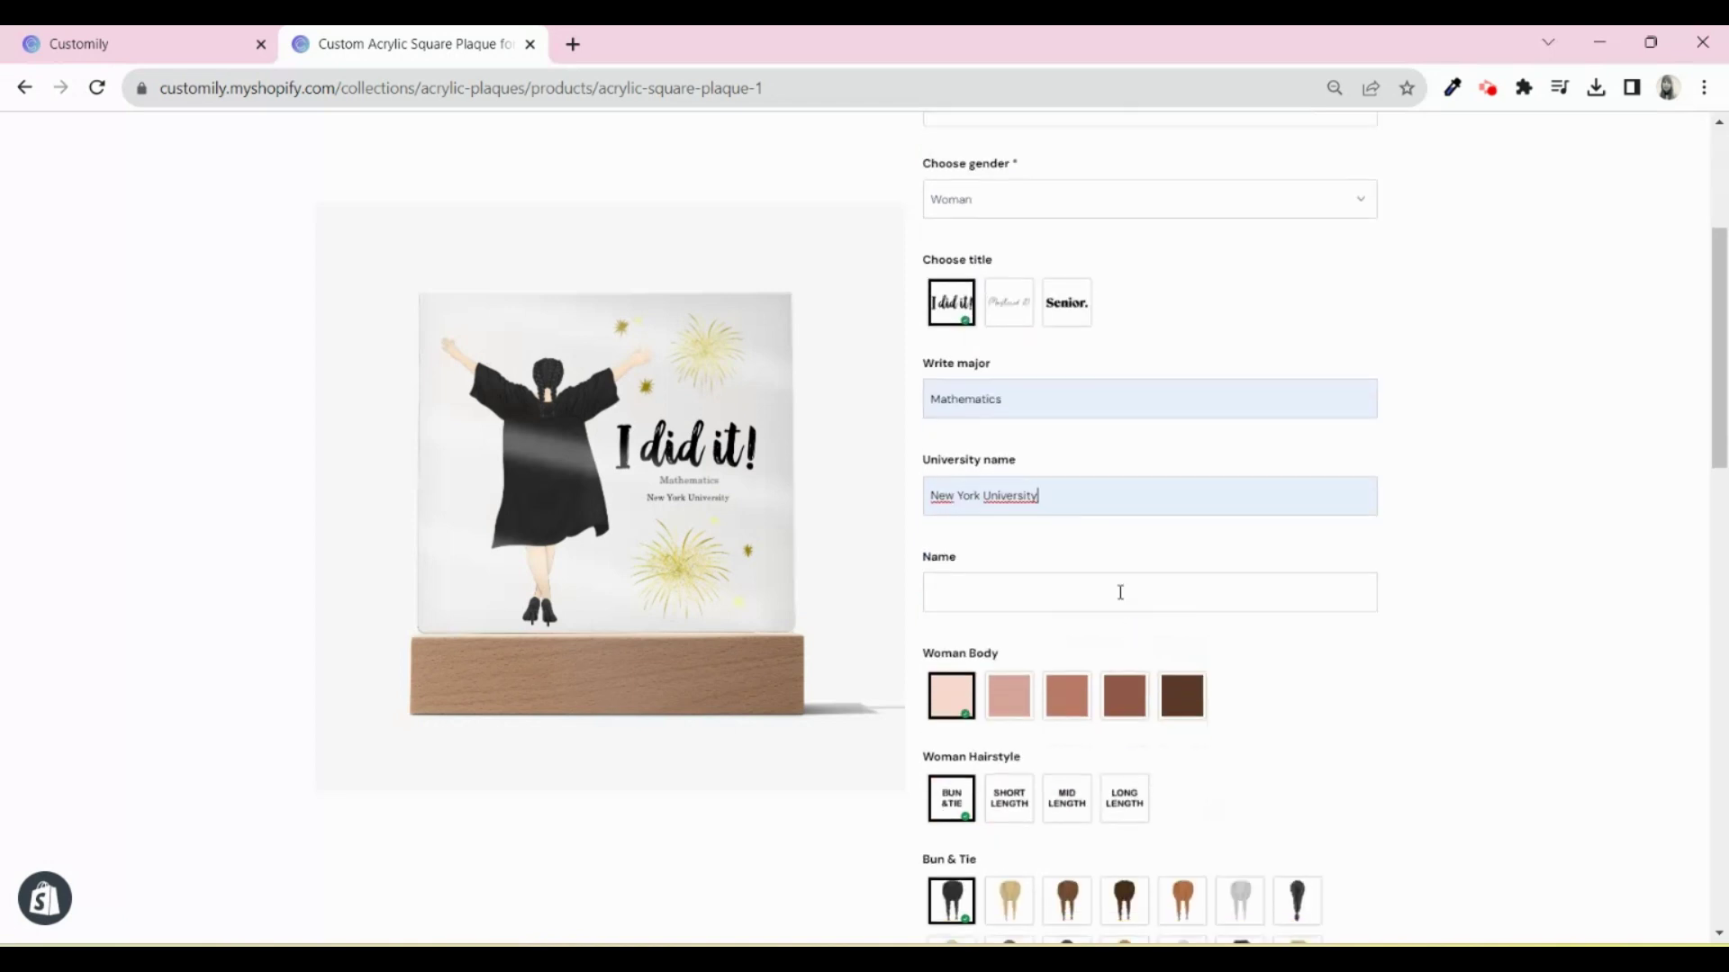
click(1119, 591)
click(1117, 649)
Give the figure long wavy ginger hair, a purple robe, a purple cap and grey sneakers
scroll(1125, 650, down, 1)
scroll(1132, 641, down, 1)
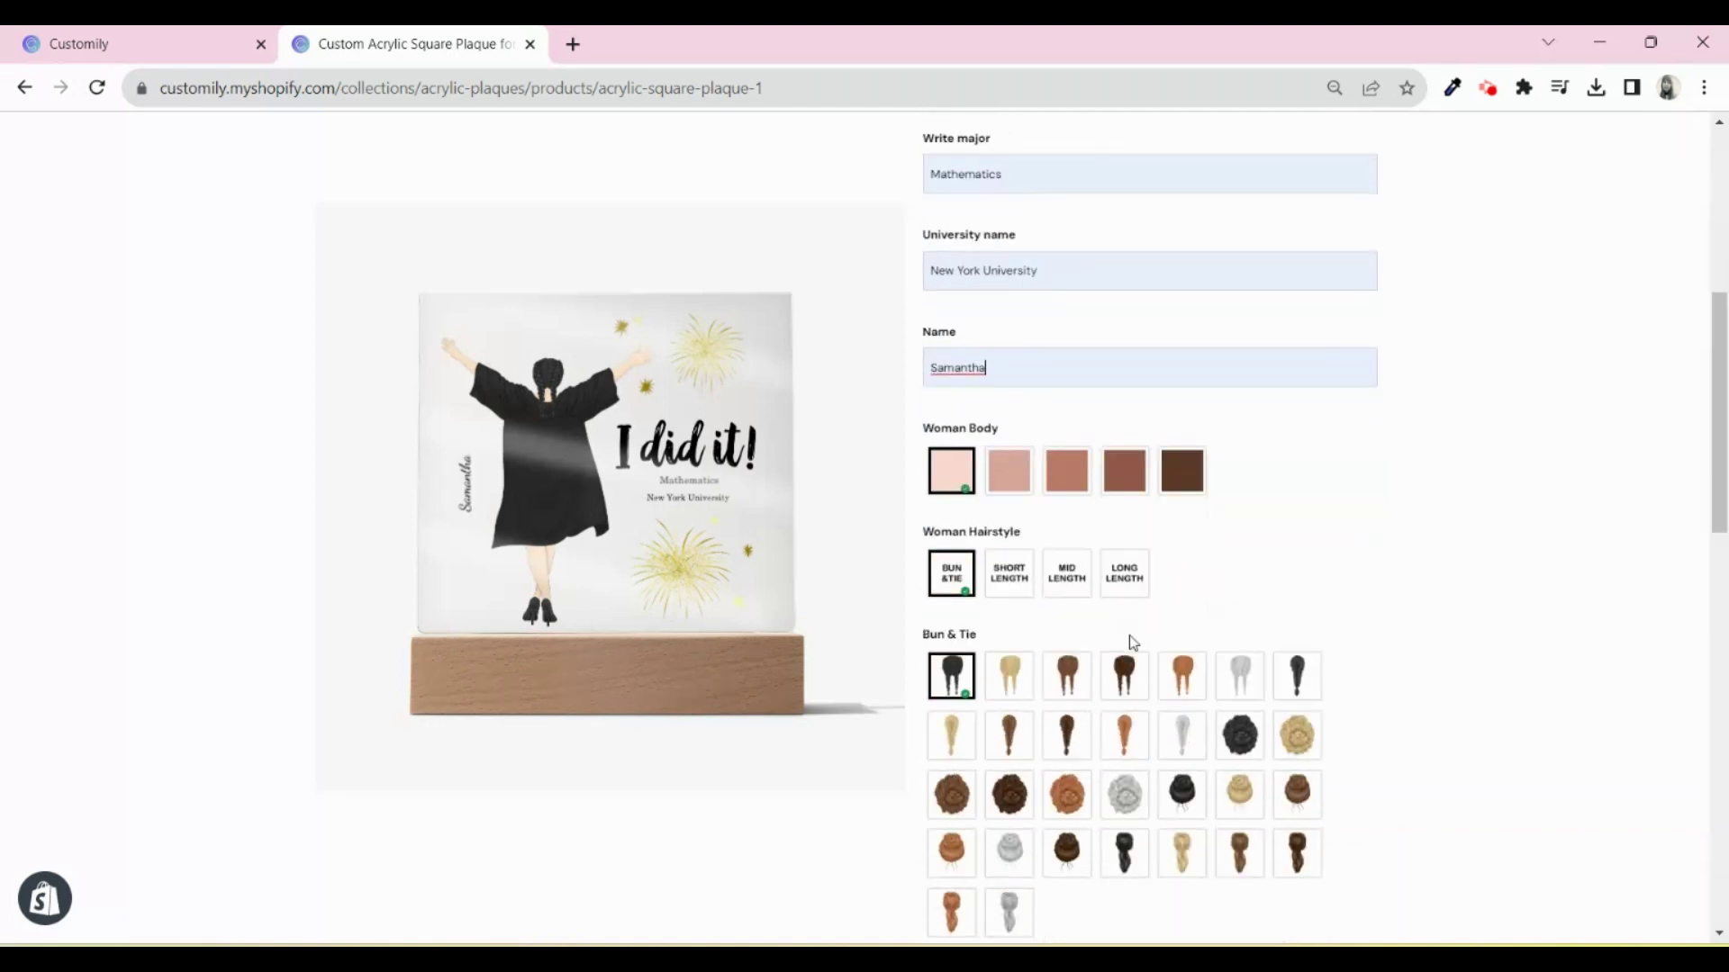
scroll(1130, 635, down, 1)
click(1120, 466)
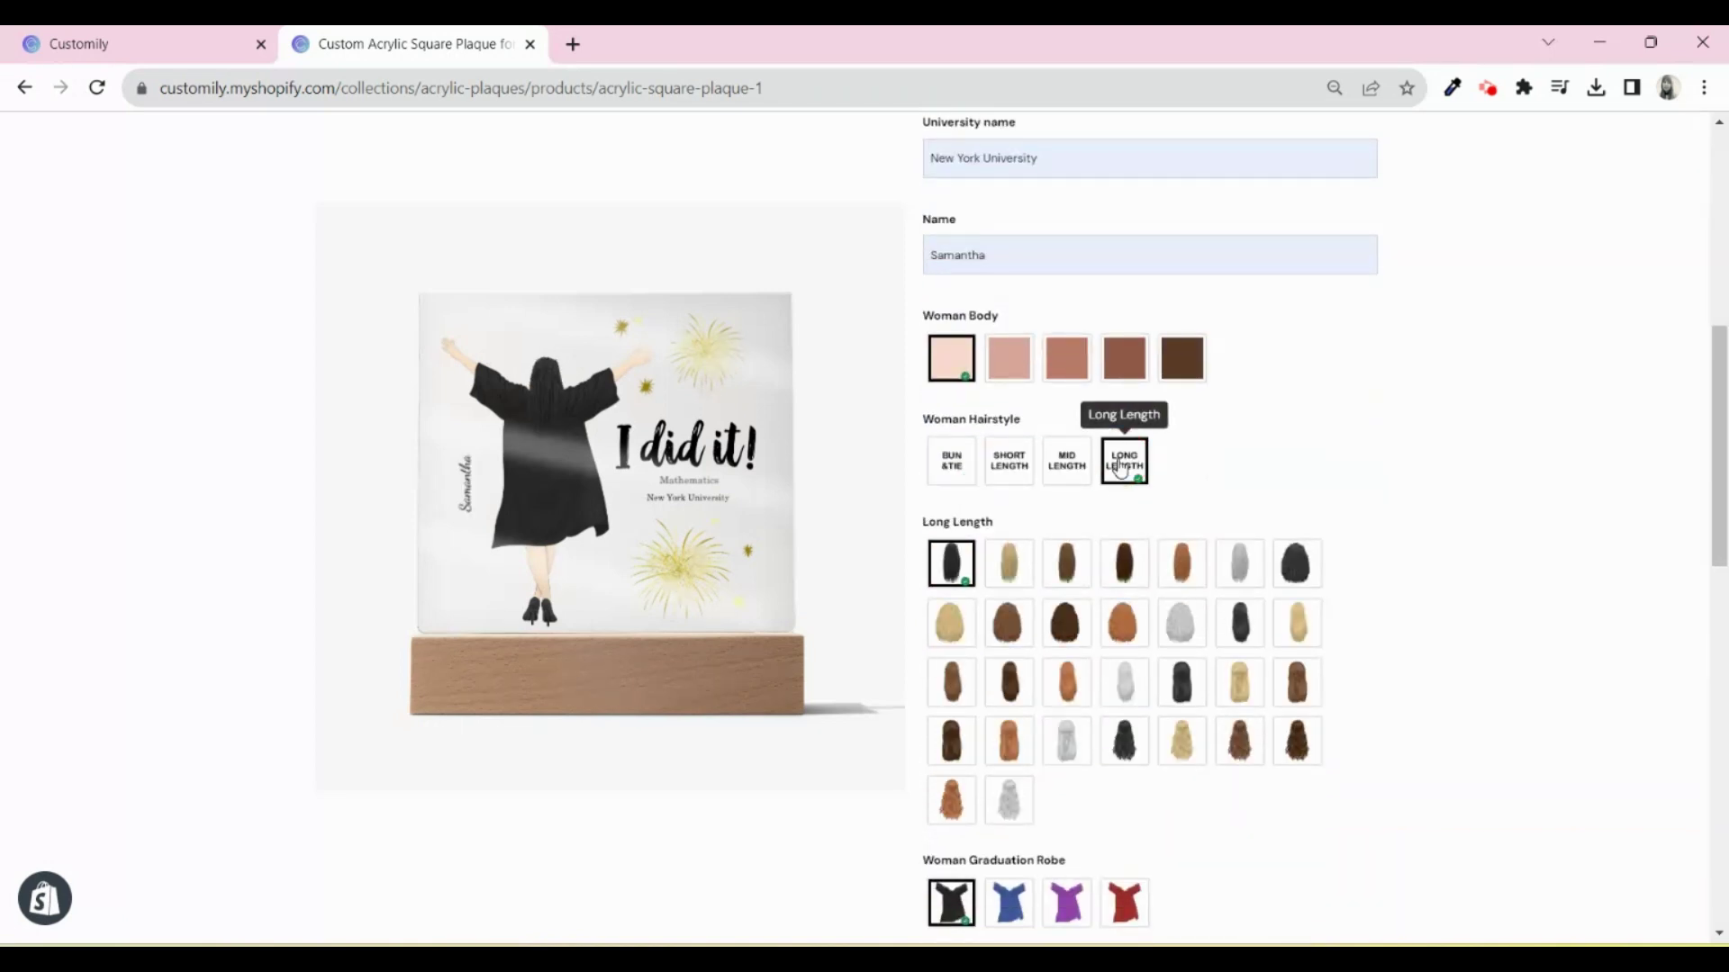
click(952, 800)
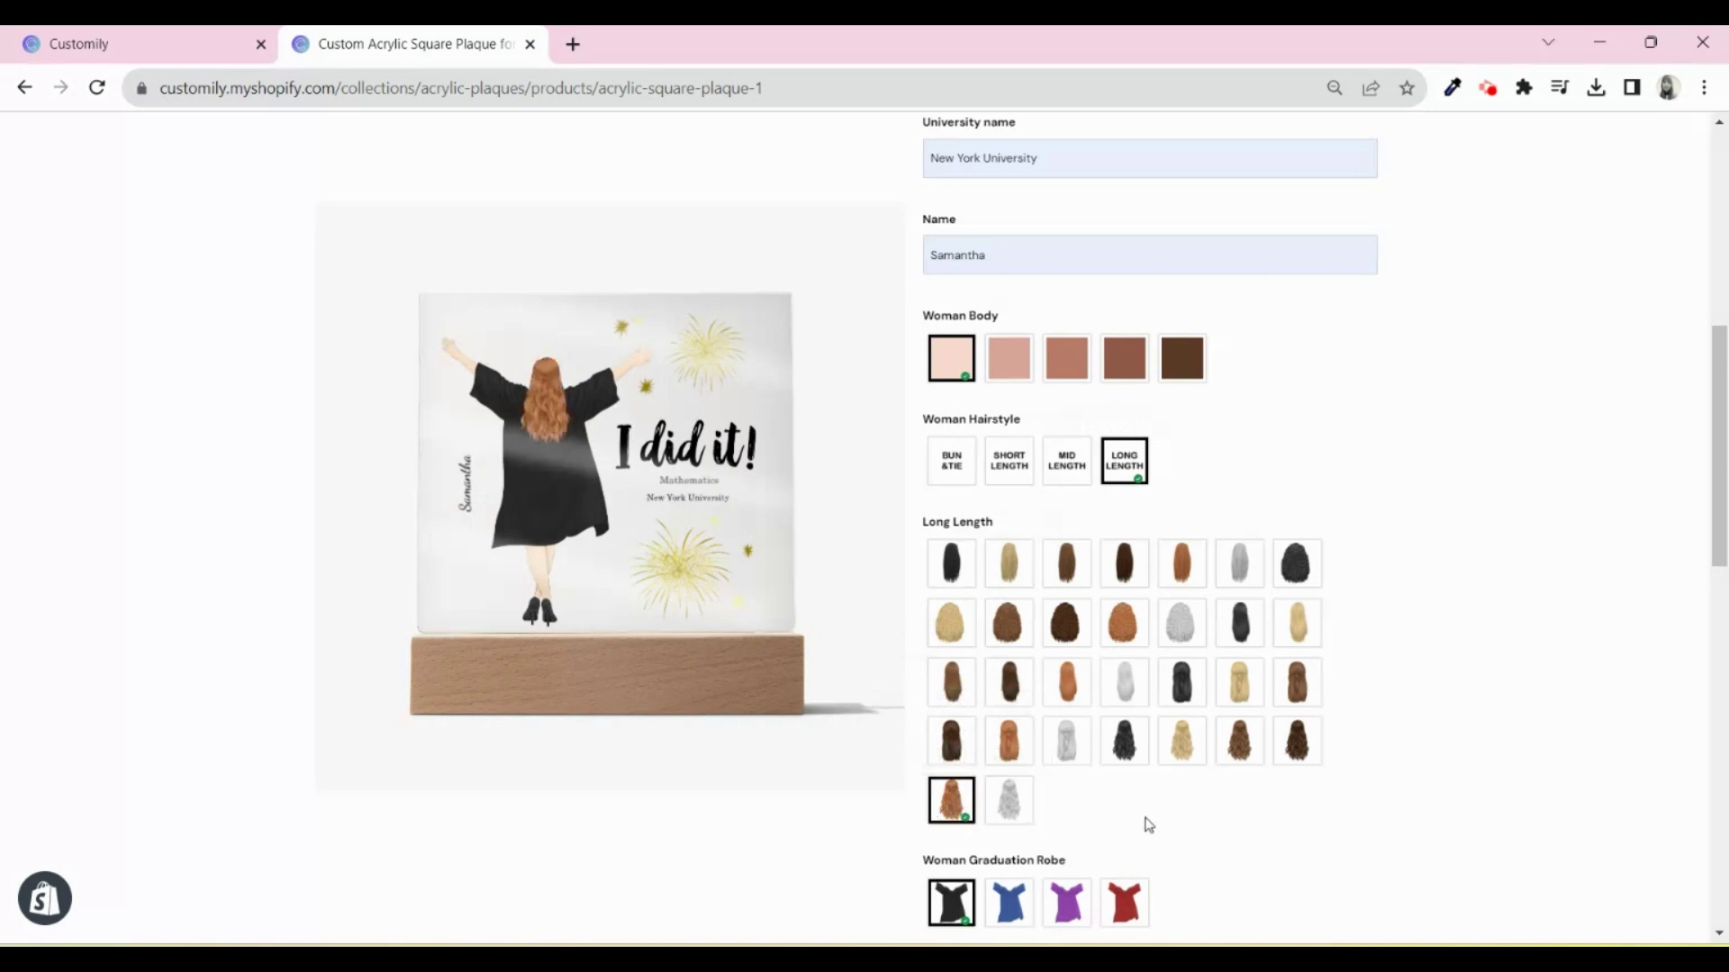
scroll(1146, 819, down, 2)
click(1072, 692)
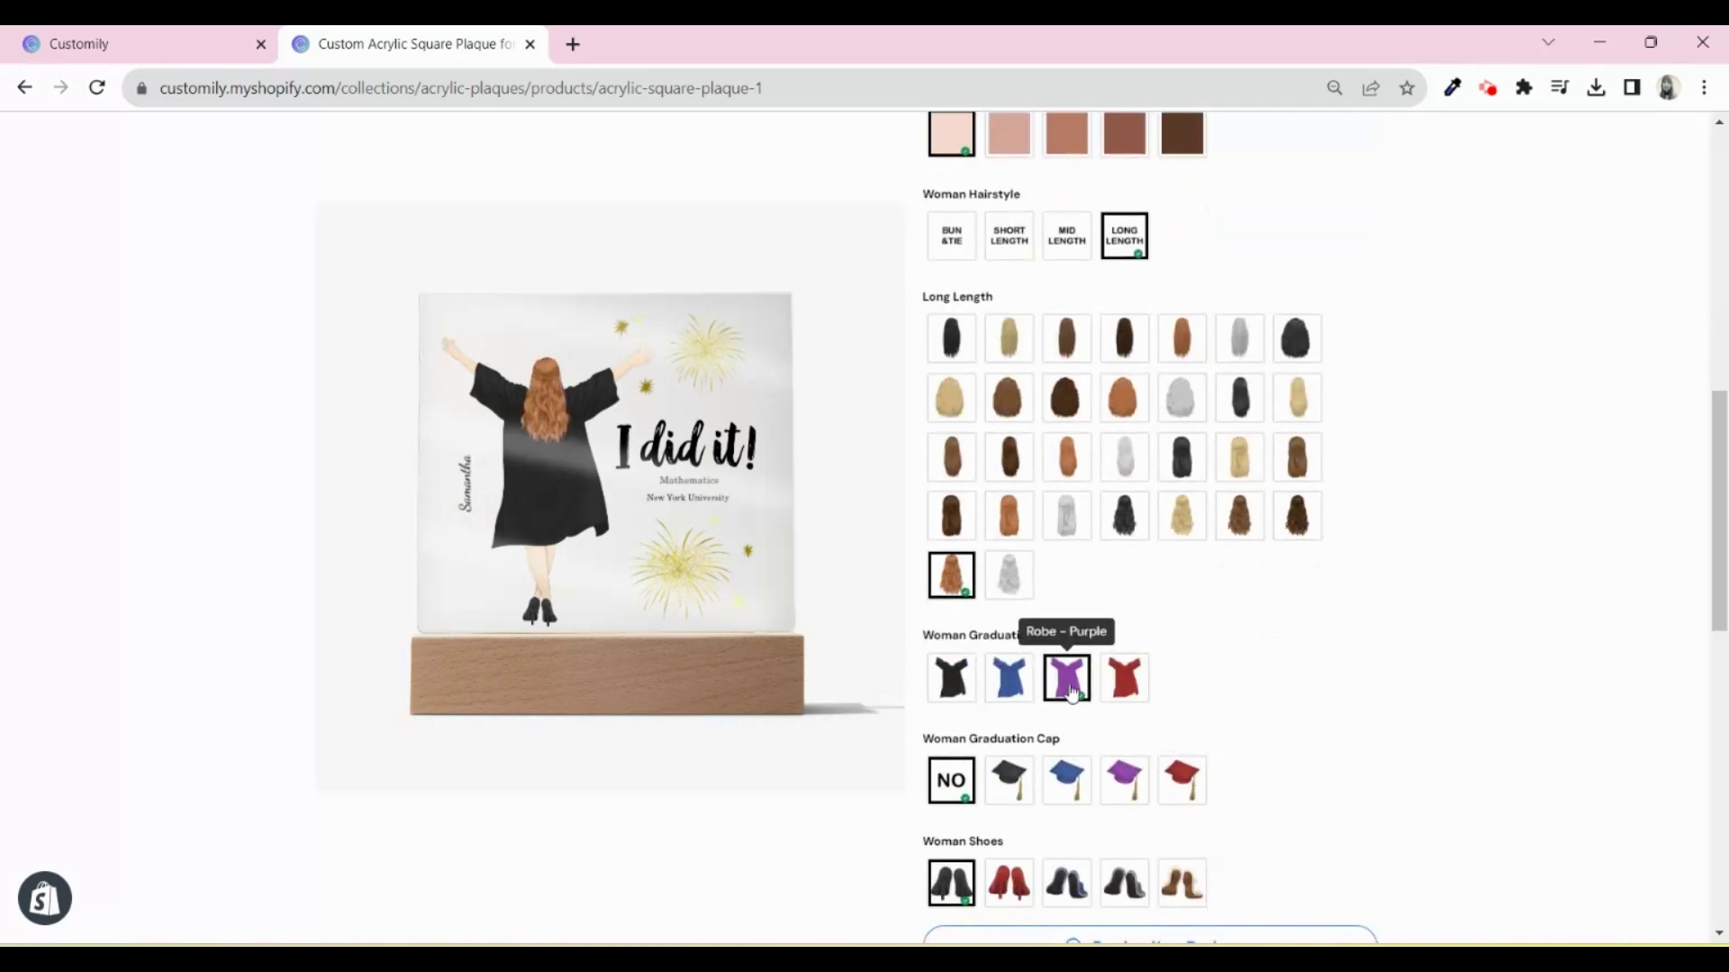
click(1113, 785)
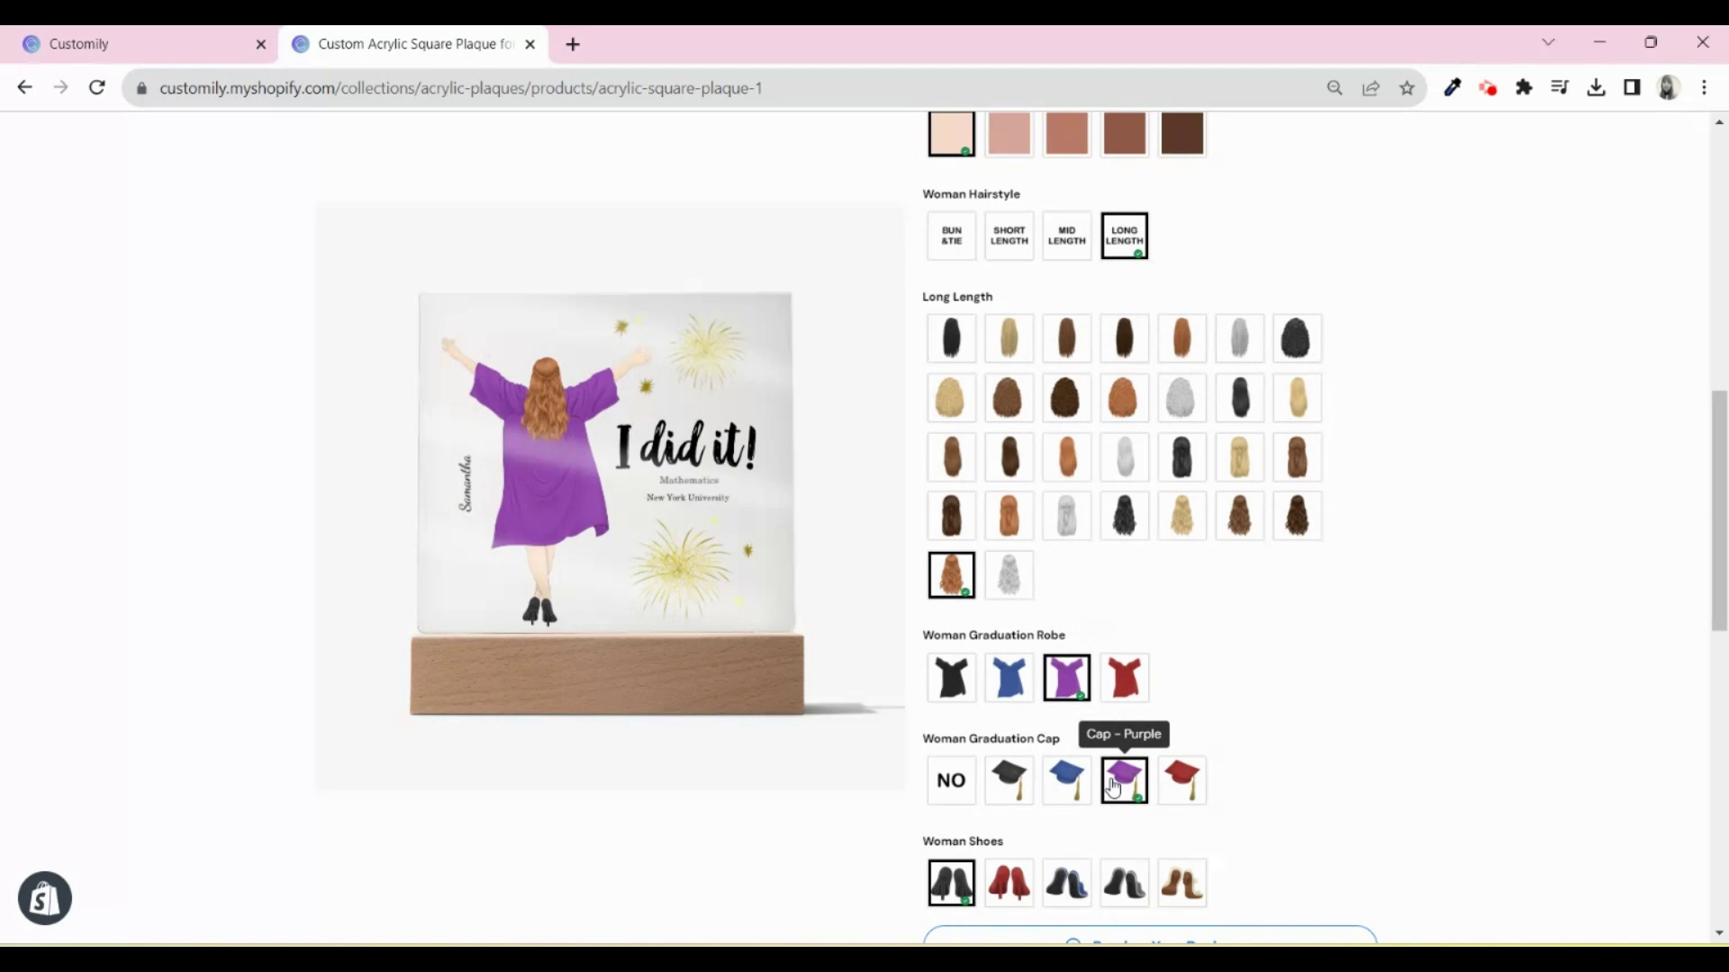
scroll(1121, 781, down, 1)
click(1124, 780)
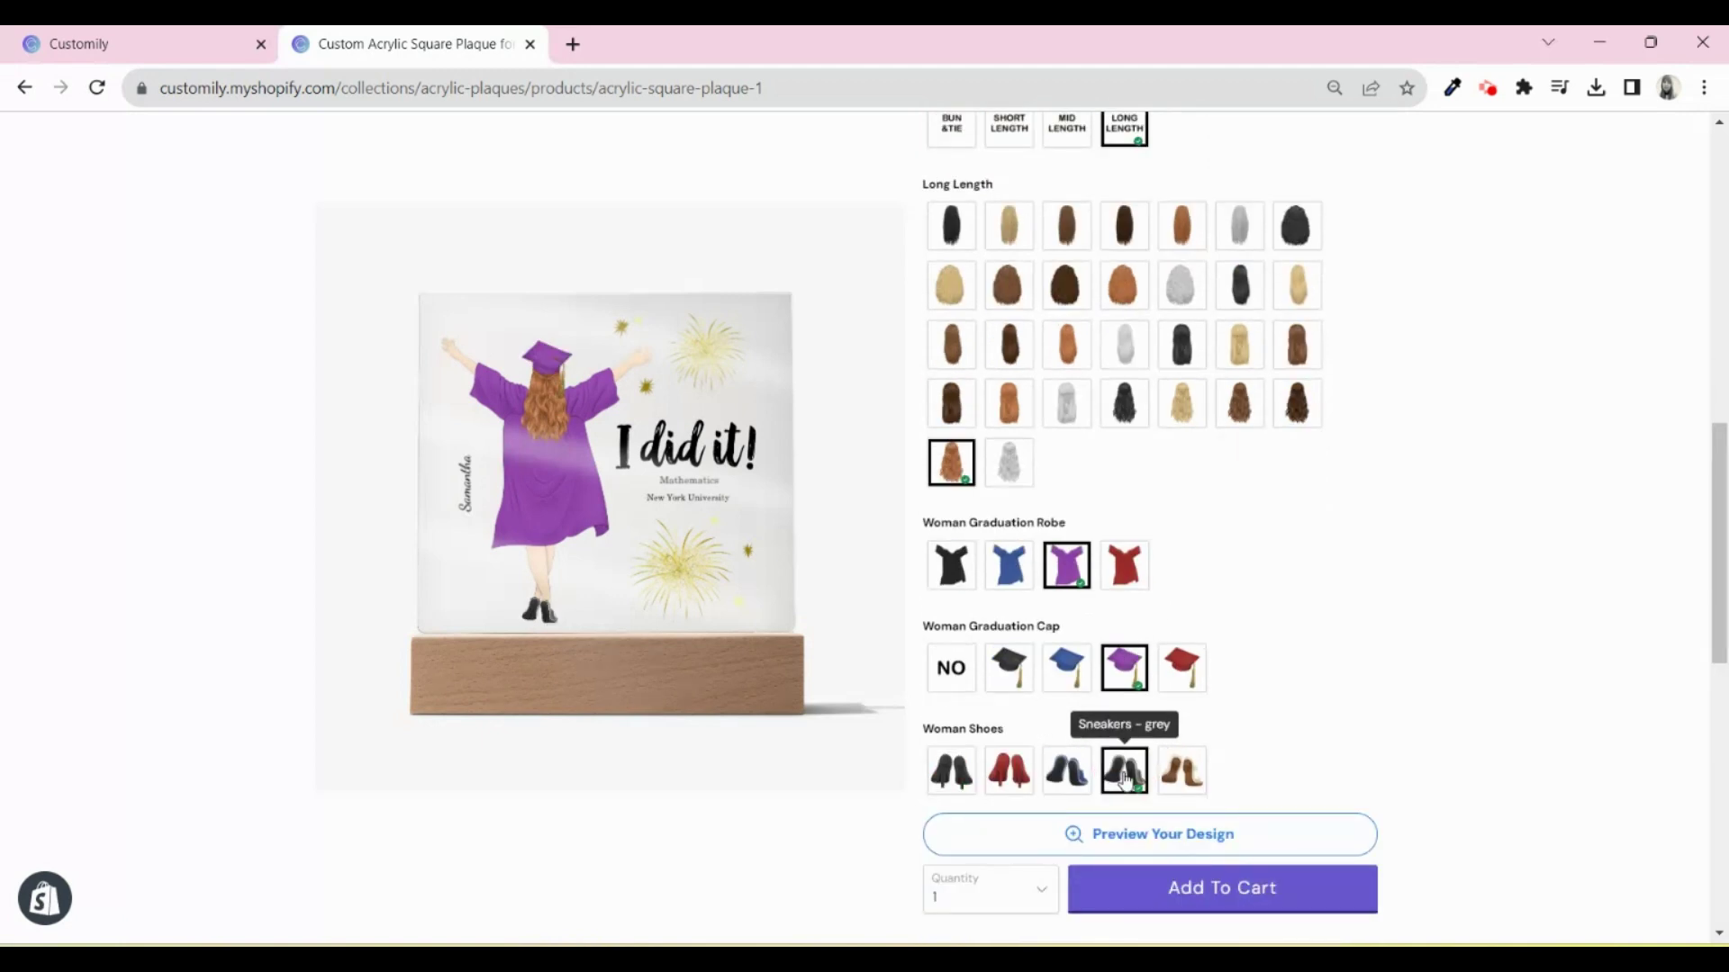
View the finished plaque design enlarged, then close the preview
click(1128, 840)
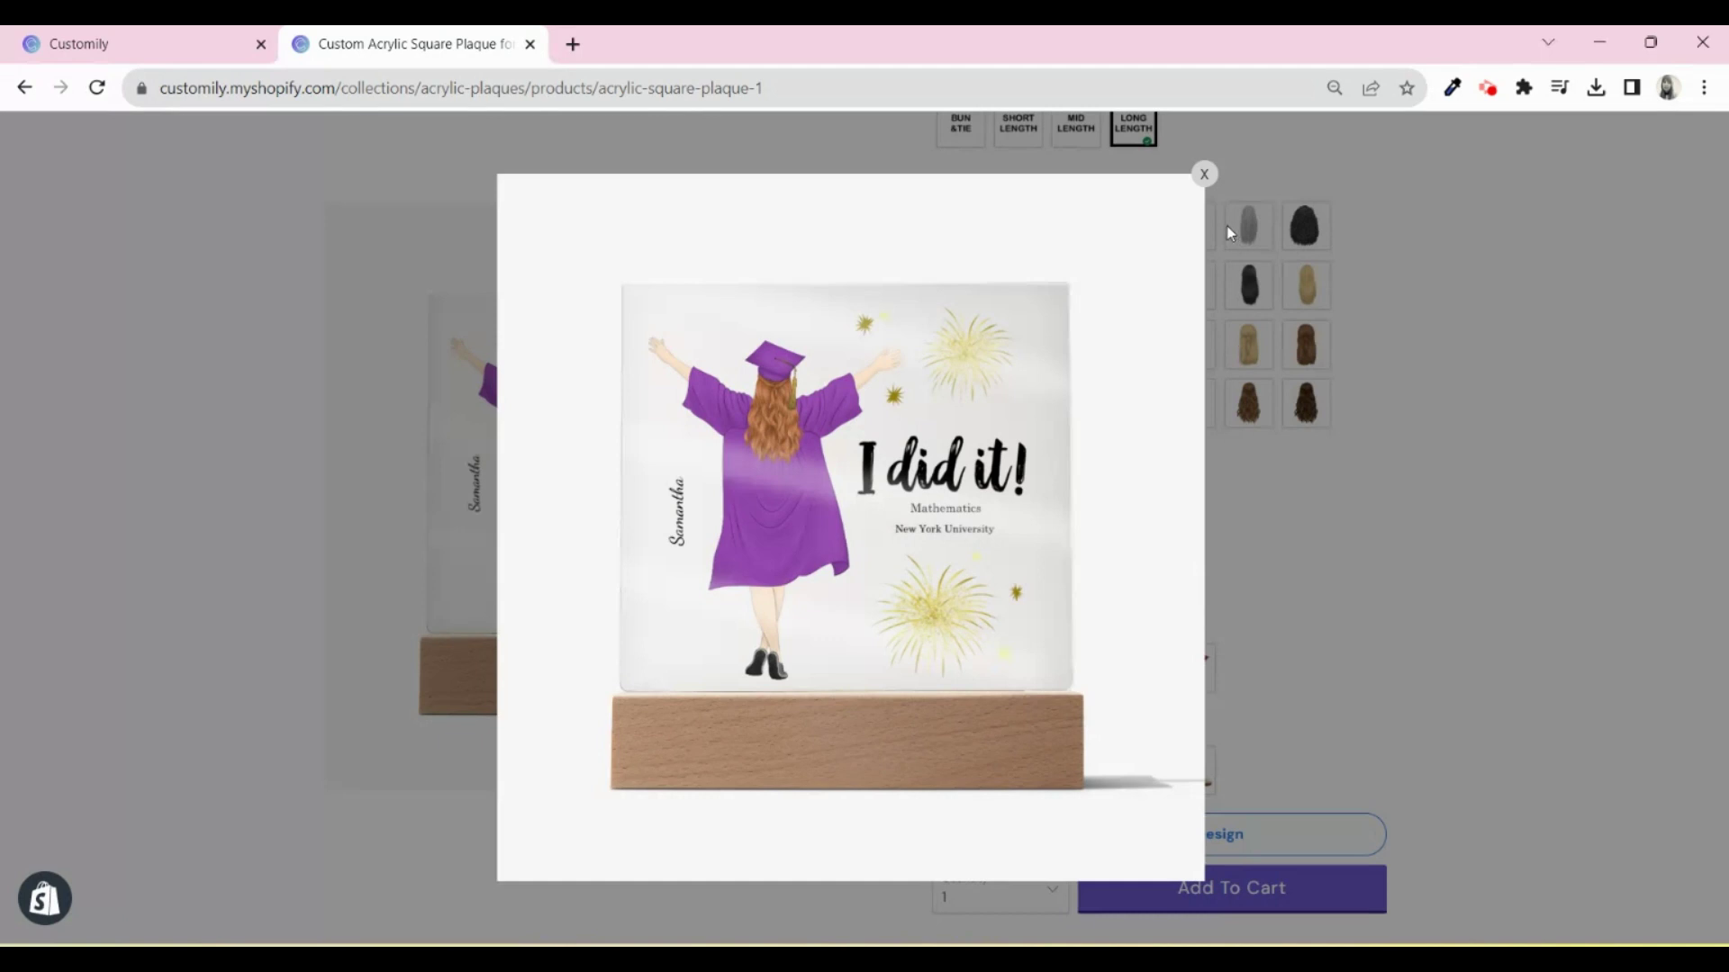
click(1206, 178)
scroll(1447, 657, up, 8)
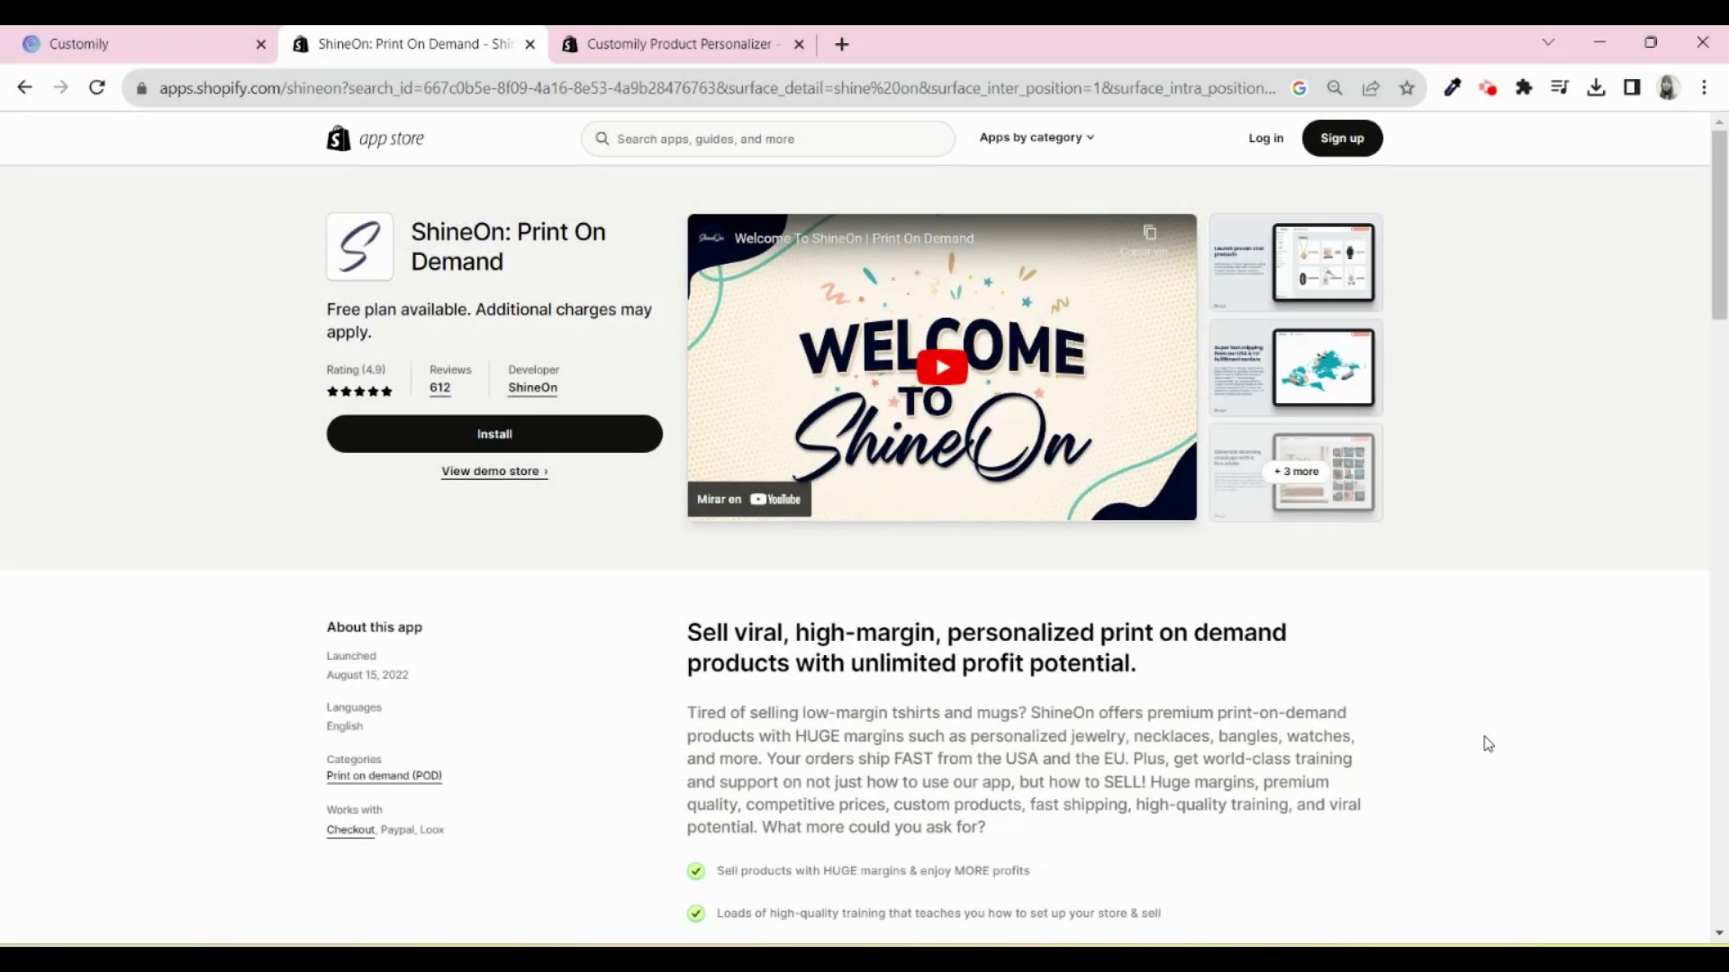
Look over the ShineOn app's pricing and reviews, then move to the Customily Product Personalizer listing
scroll(1487, 744, down, 15)
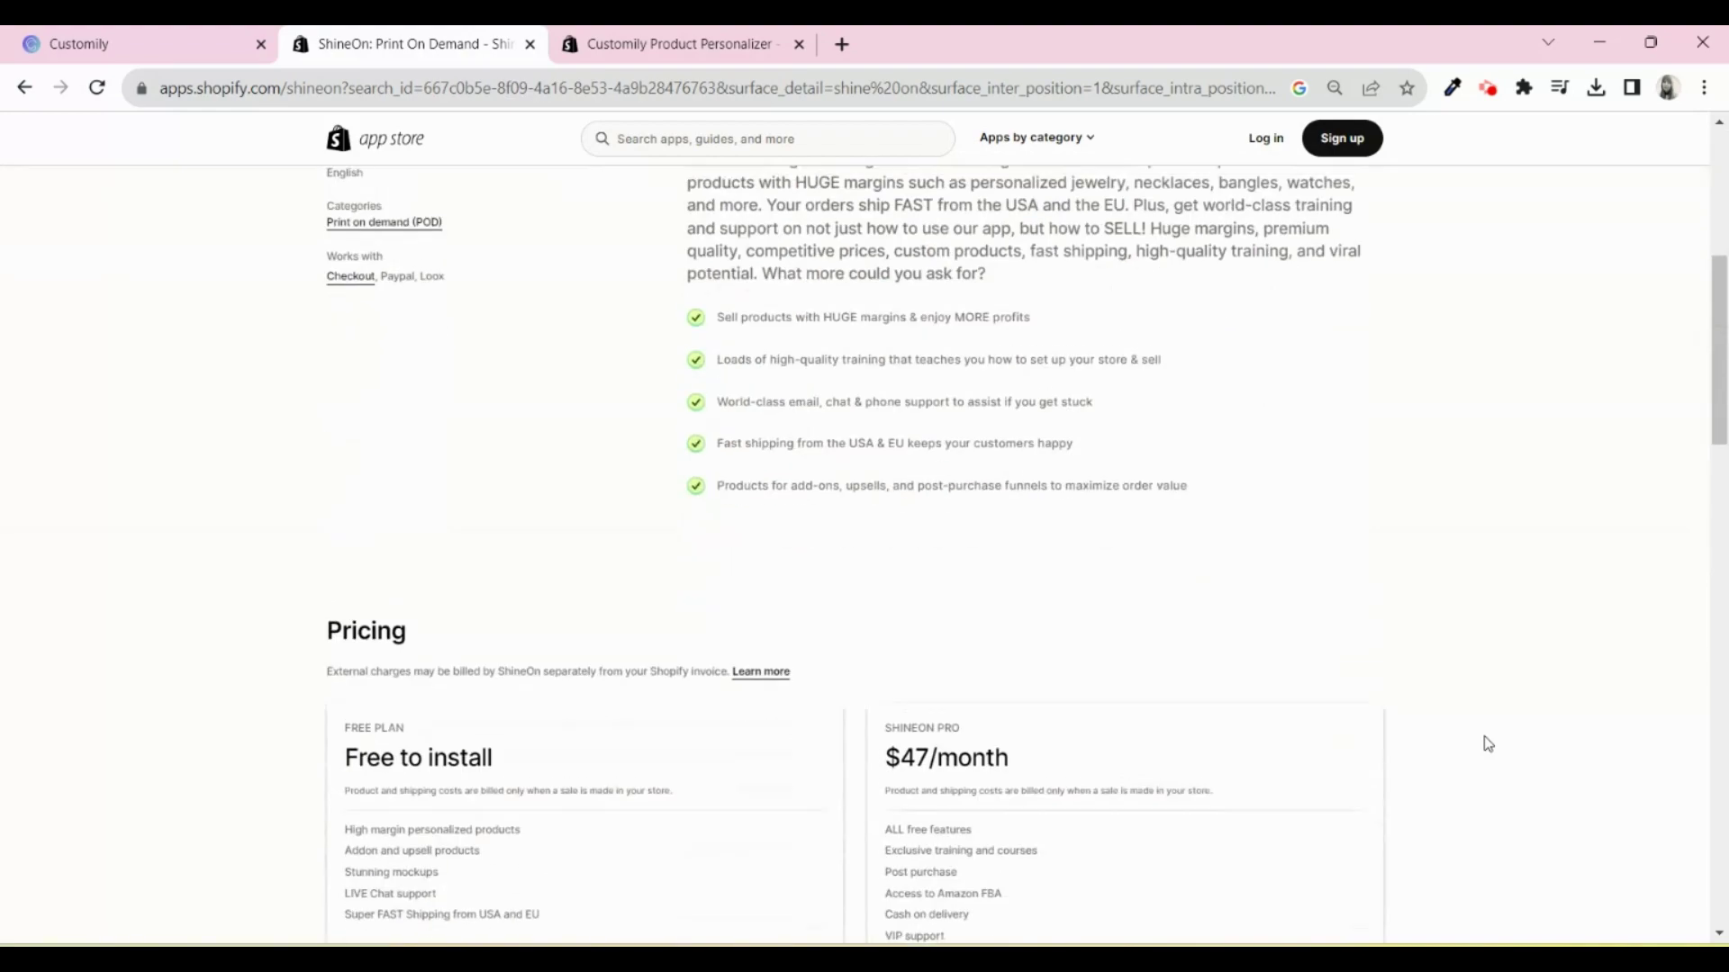
scroll(1487, 743, down, 8)
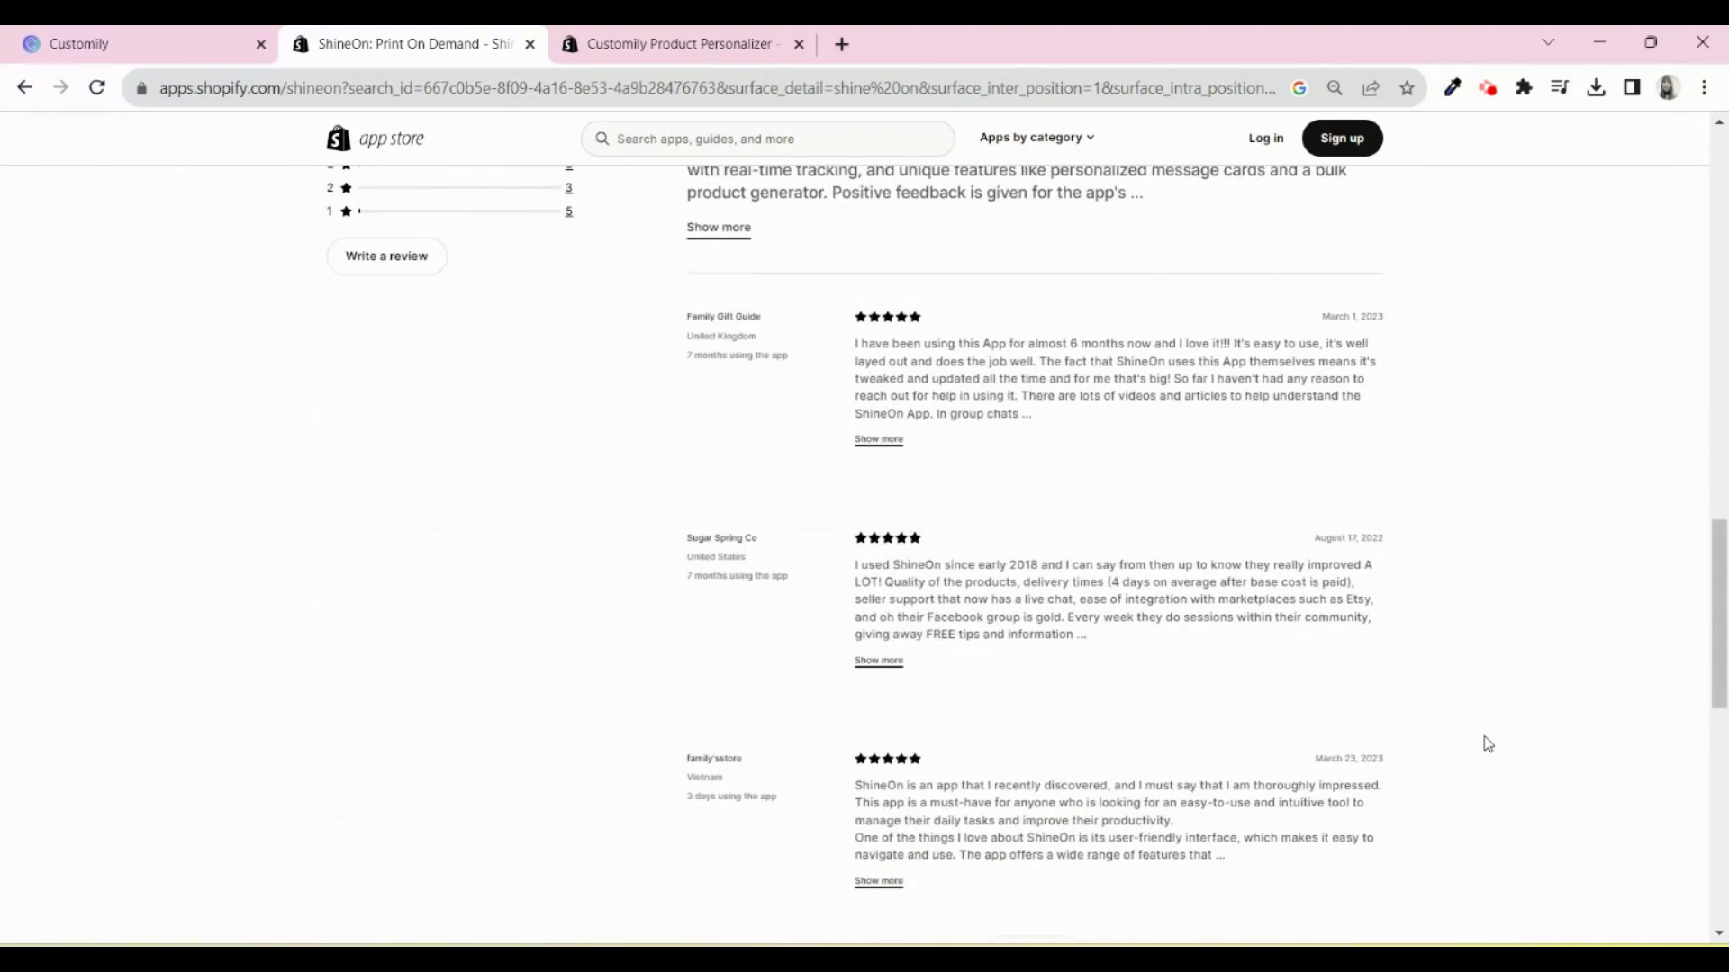
scroll(1488, 744, up, 9)
scroll(1488, 744, up, 10)
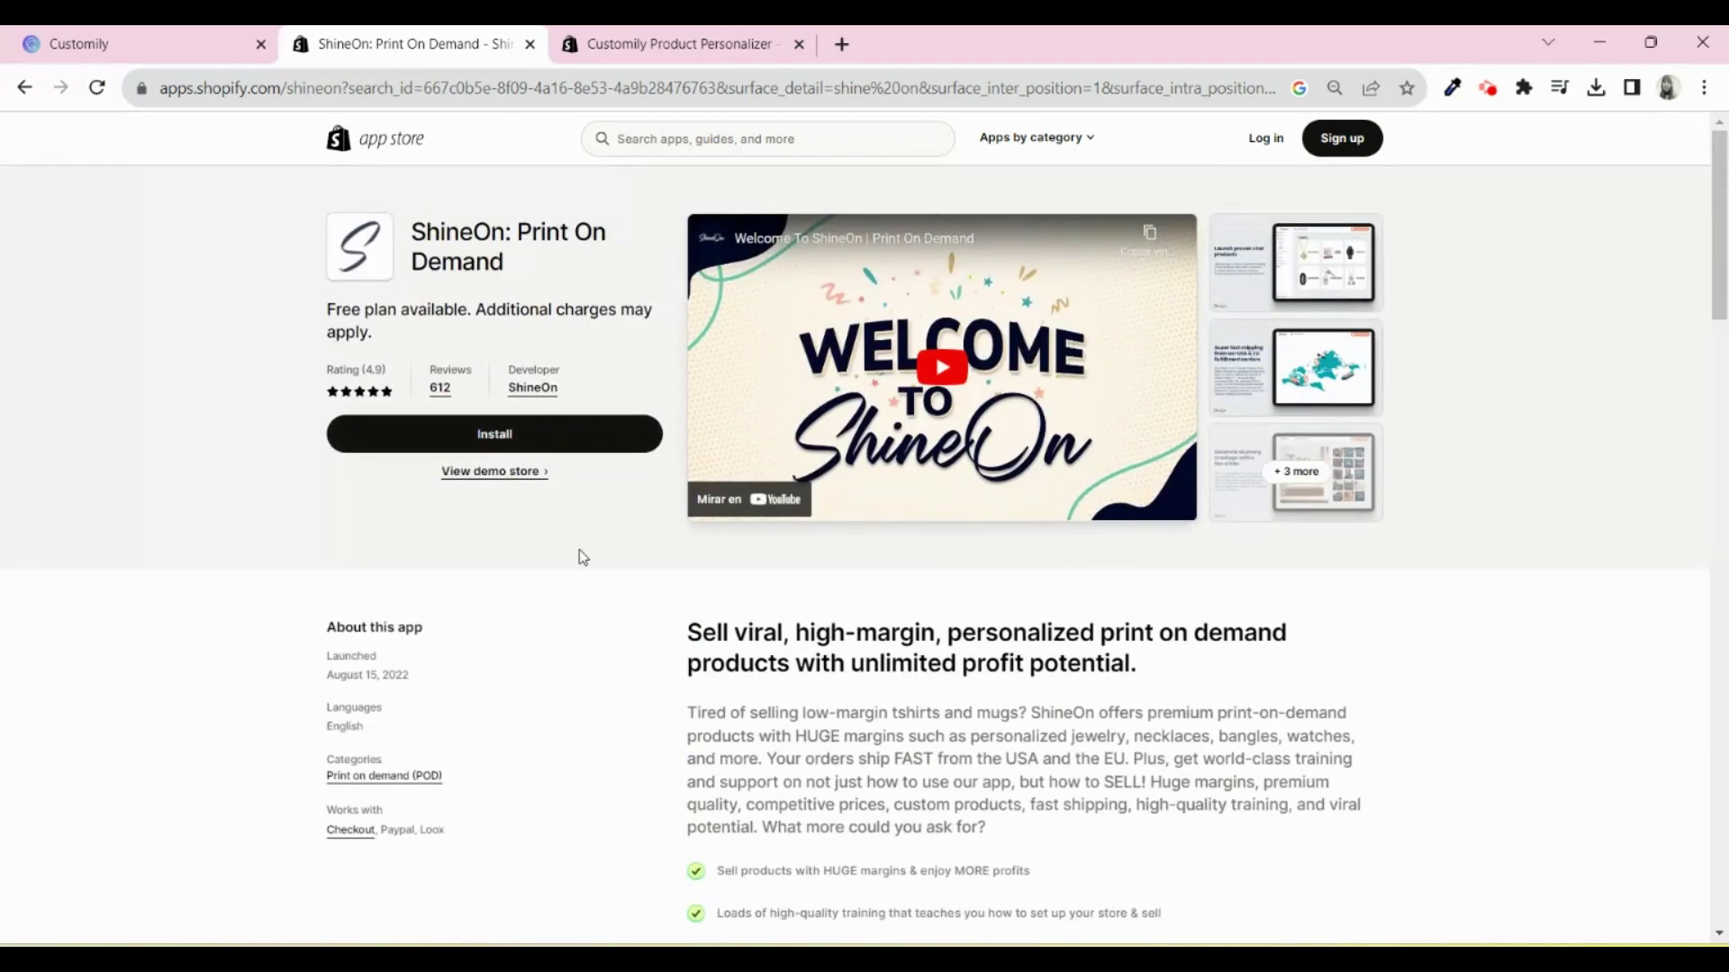
key(ctrl+Tab)
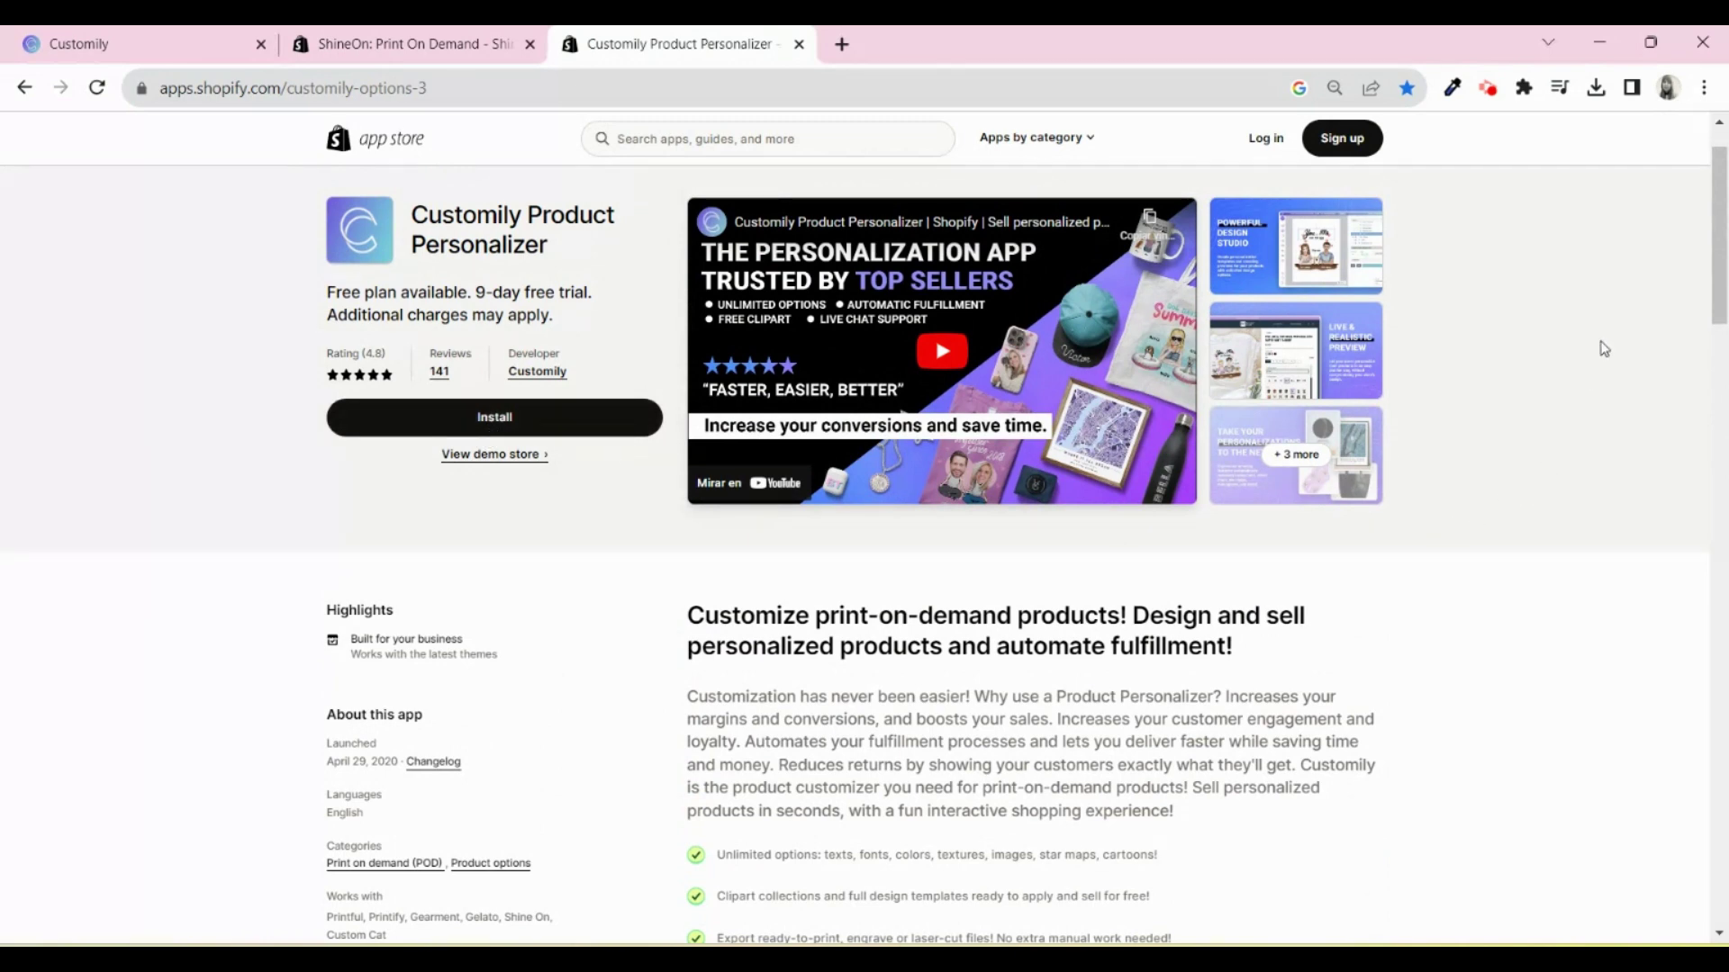
Scroll through the Customily listing's pricing plans and merchant reviews, then back to the top
scroll(1403, 509, down, 6)
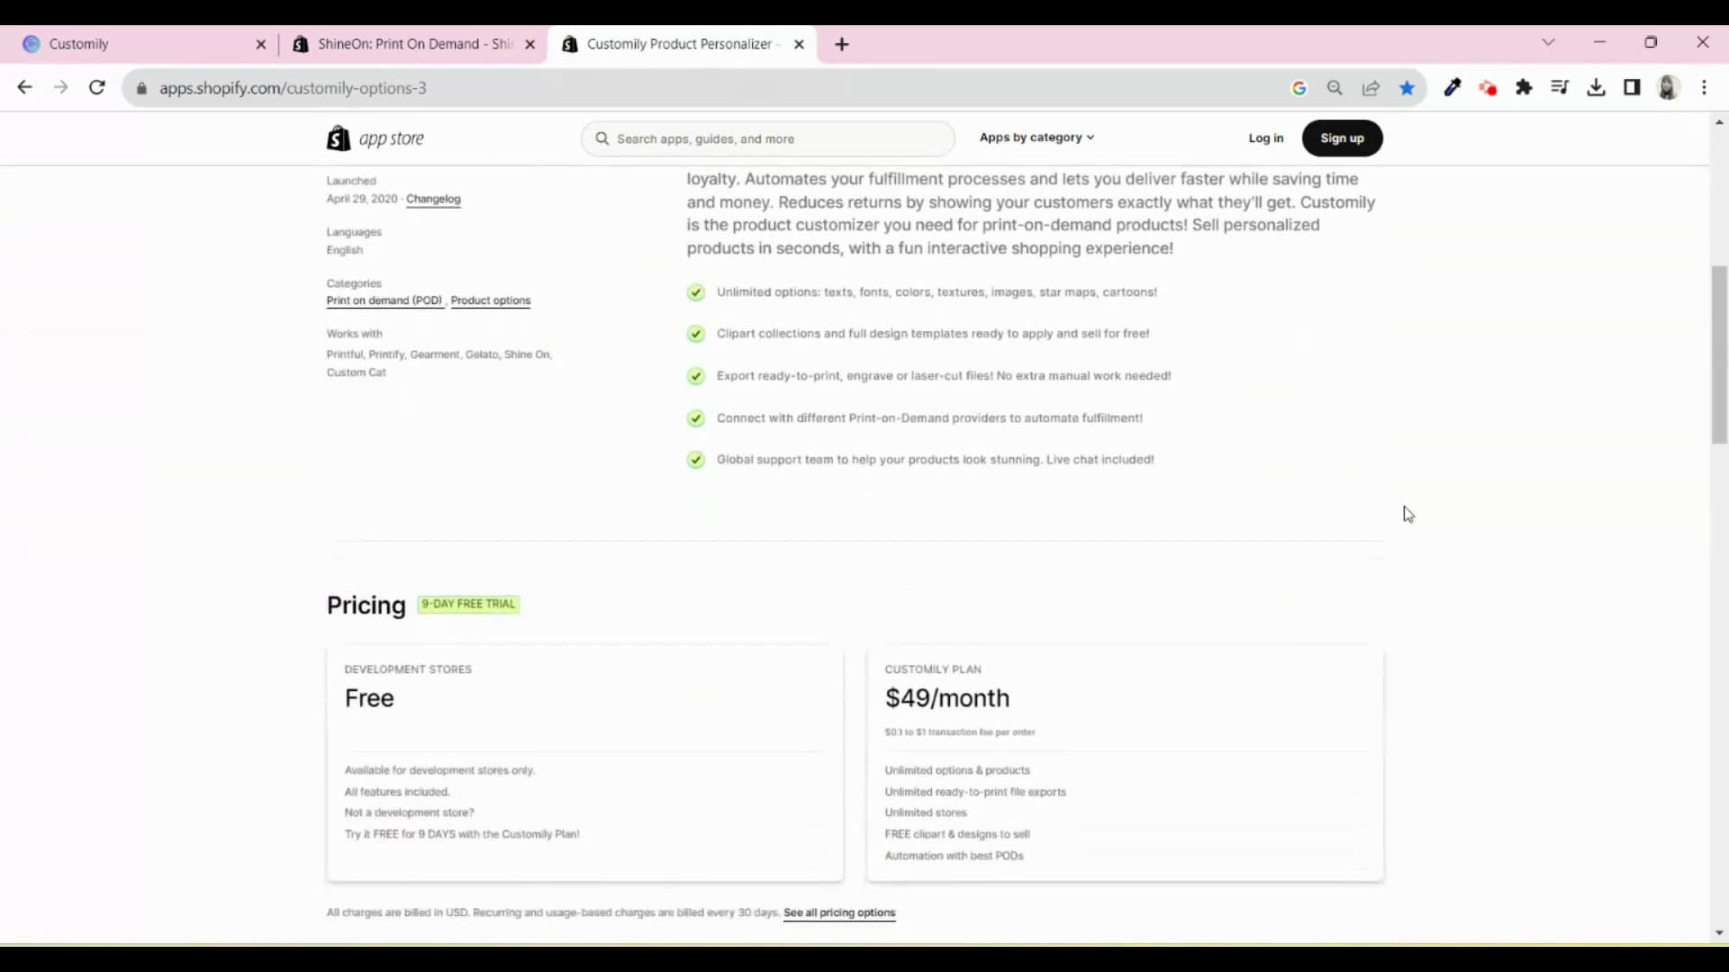
scroll(1403, 509, down, 4)
scroll(1403, 509, down, 1)
scroll(1403, 508, down, 2)
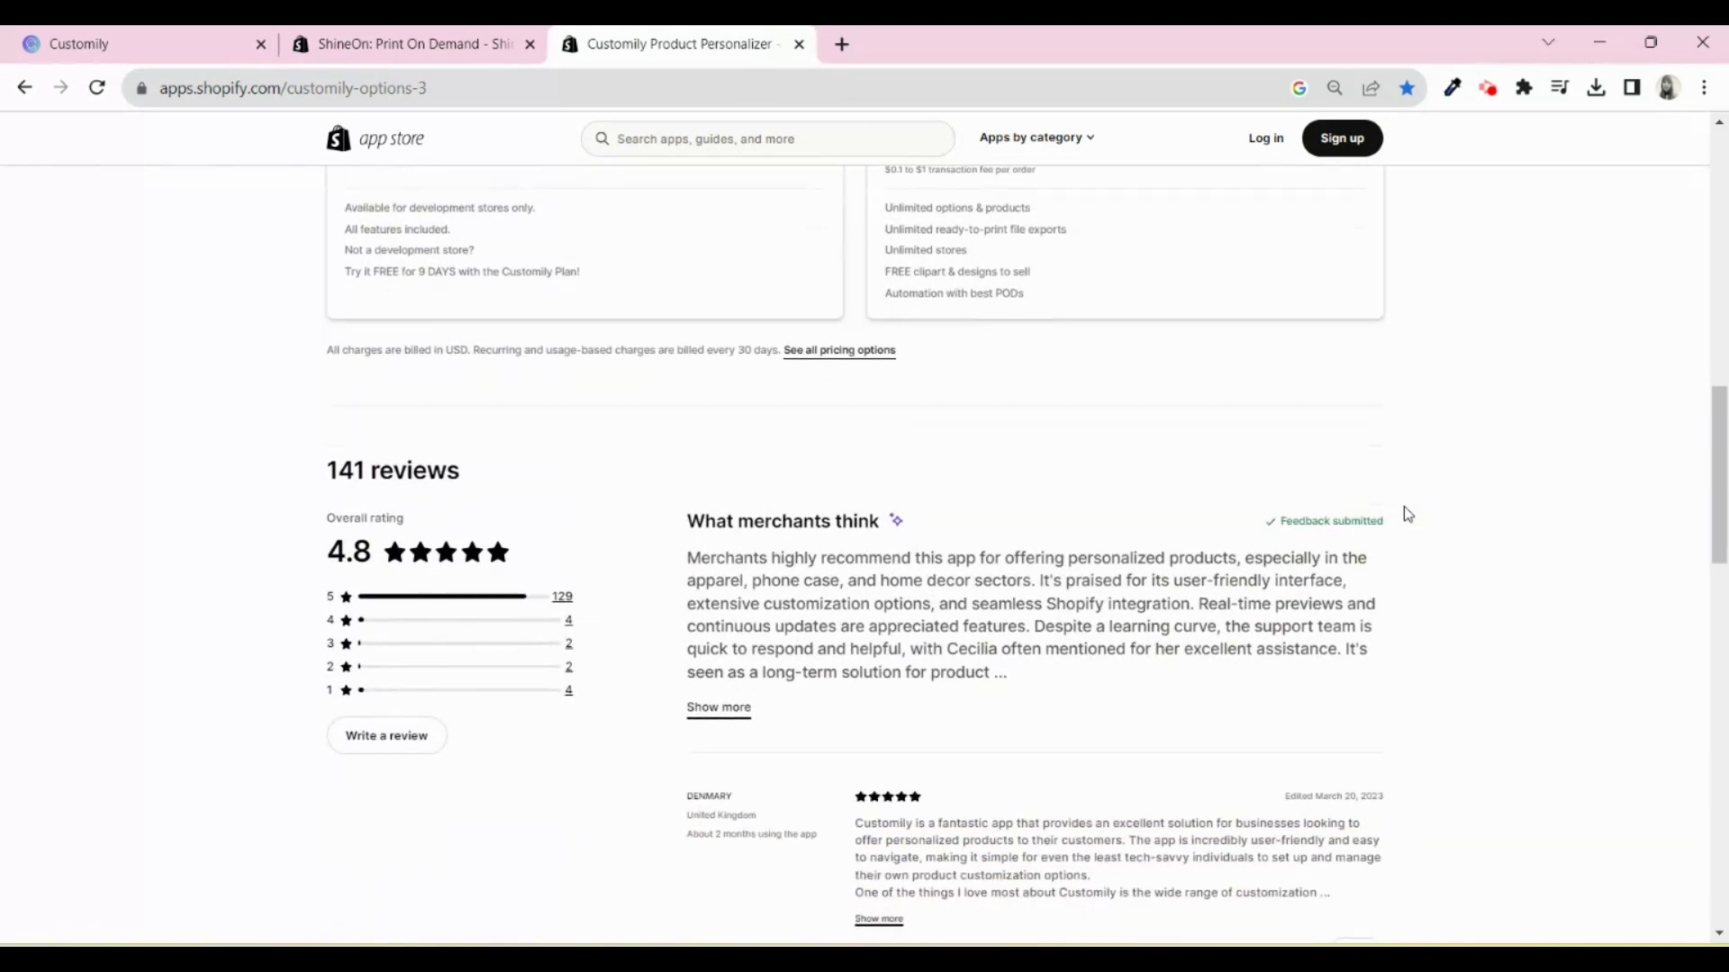
scroll(1403, 509, down, 1)
scroll(1403, 509, down, 4)
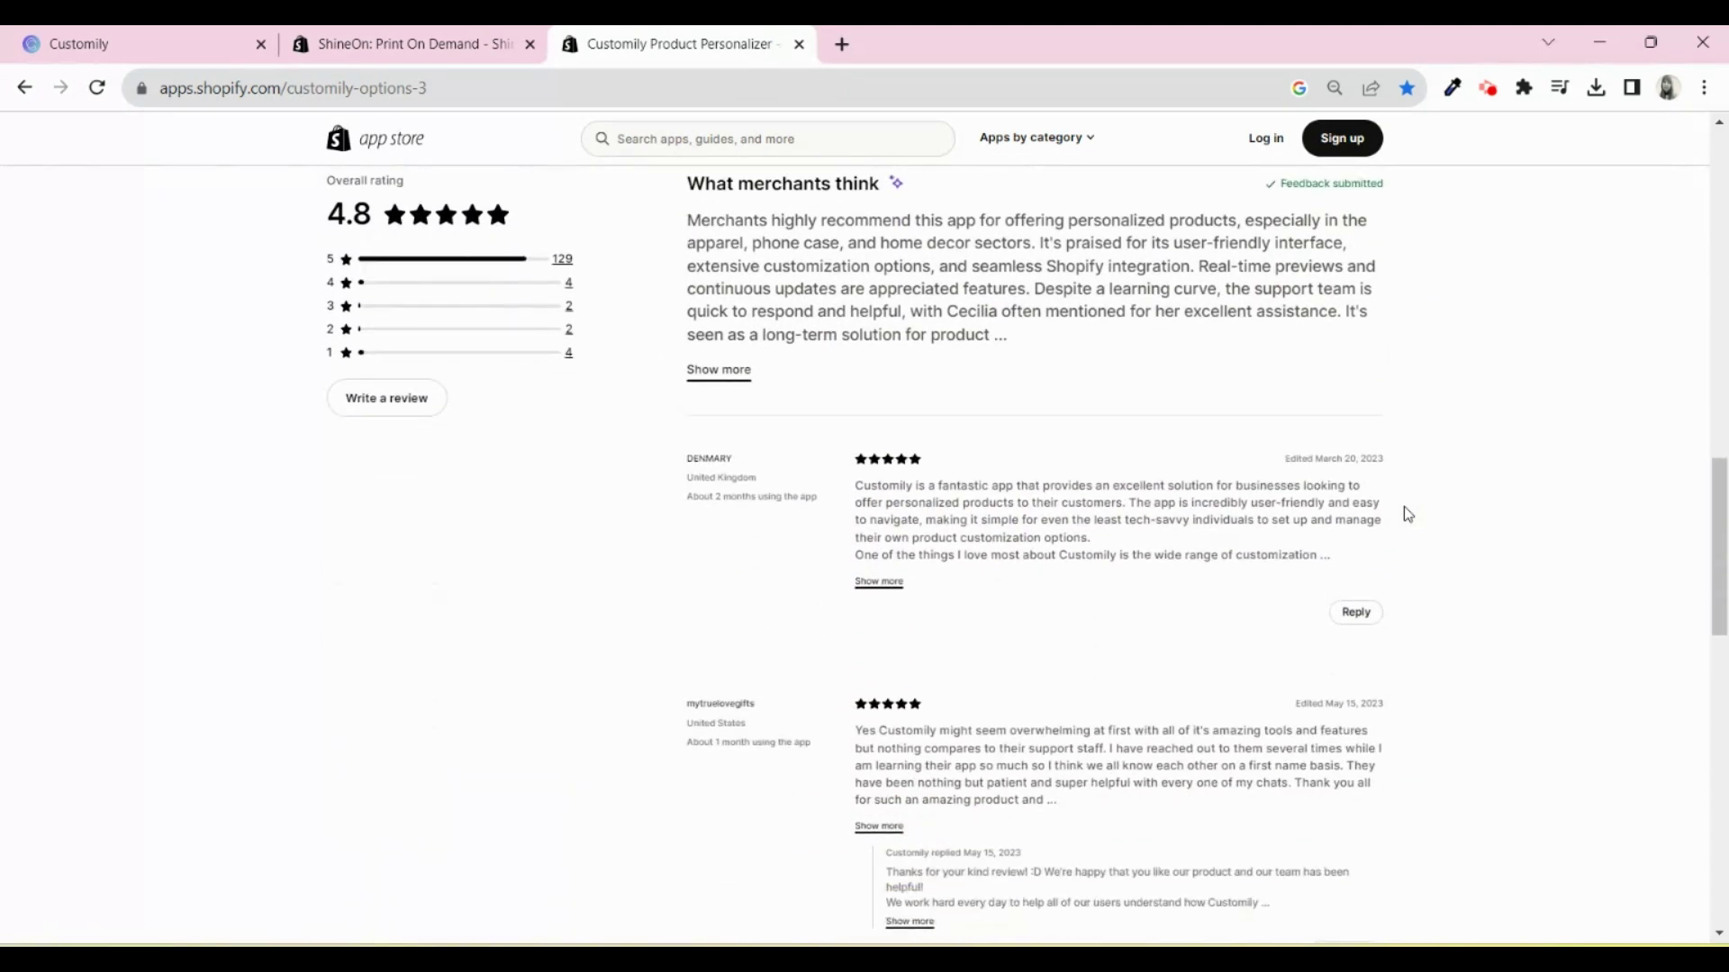
scroll(1407, 514, down, 4)
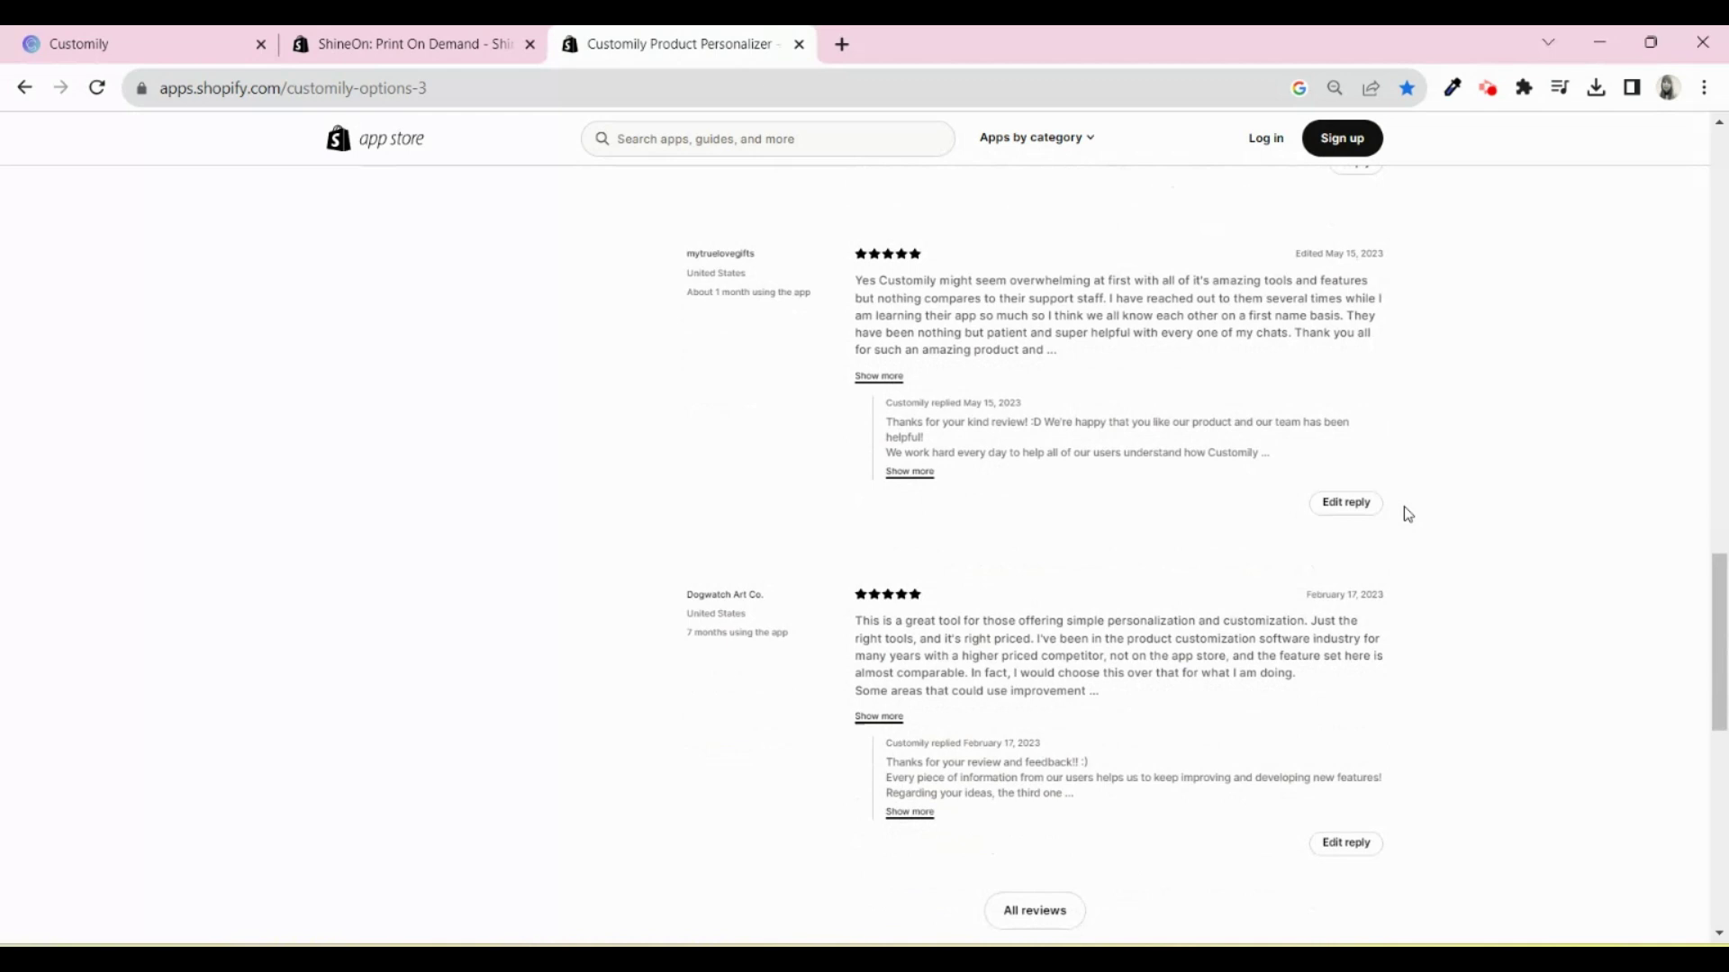
scroll(1408, 514, up, 1)
scroll(1407, 513, up, 8)
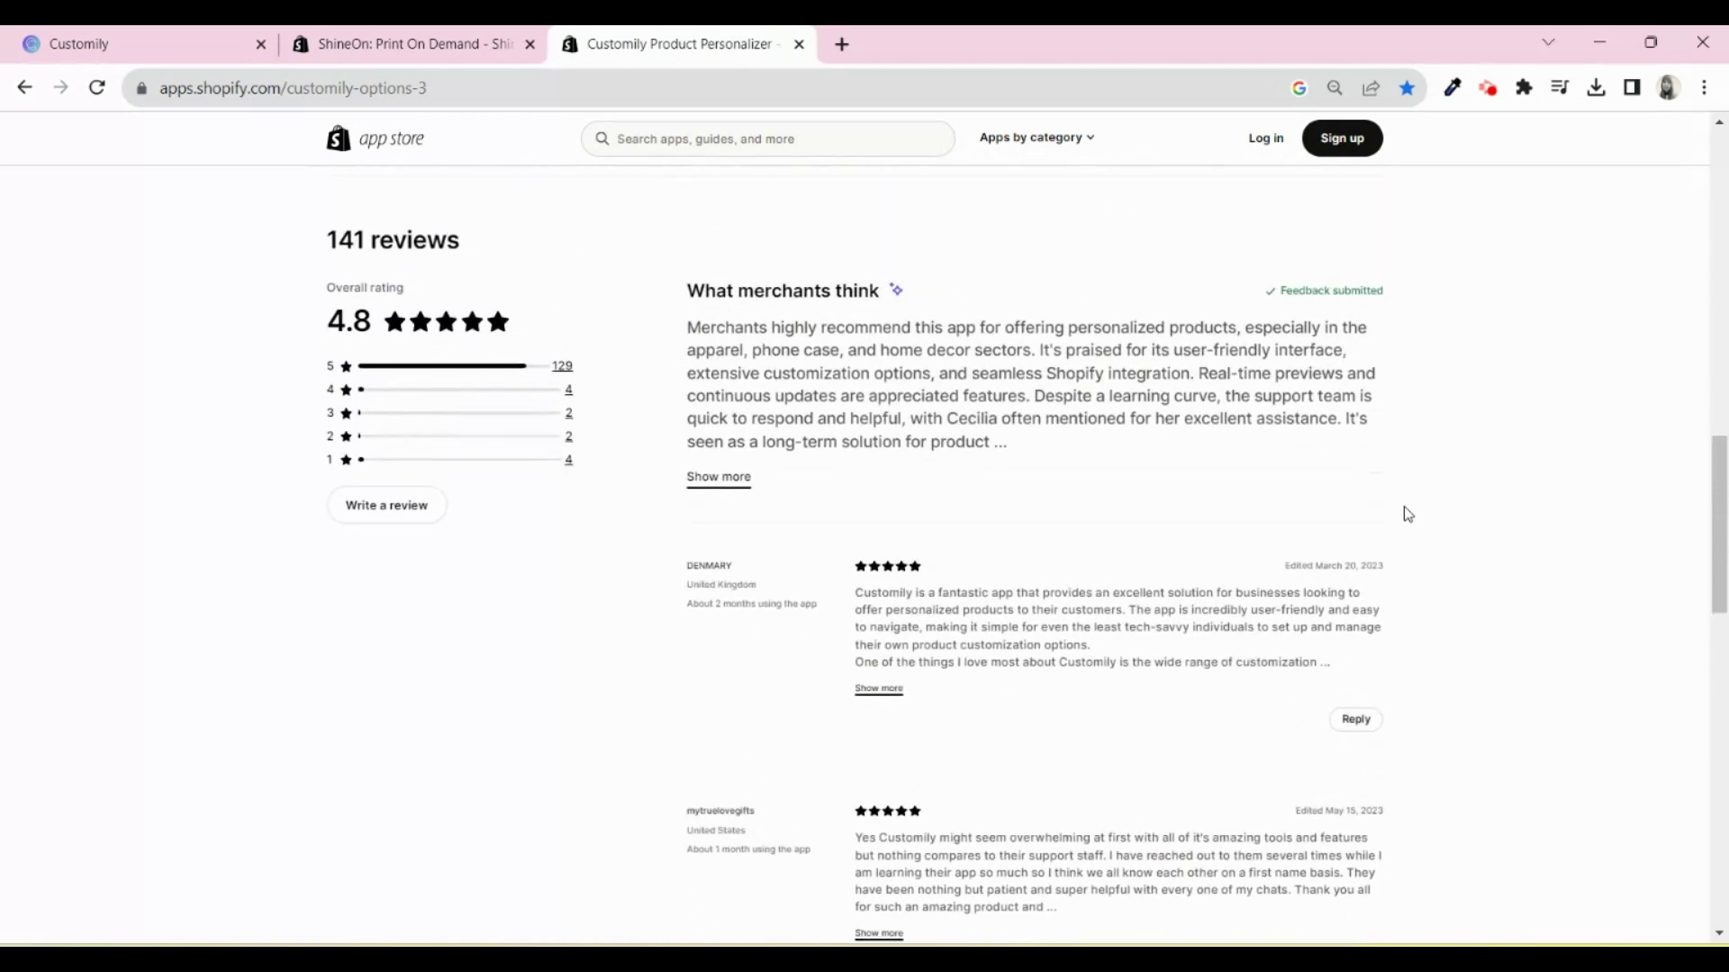
scroll(1408, 513, up, 8)
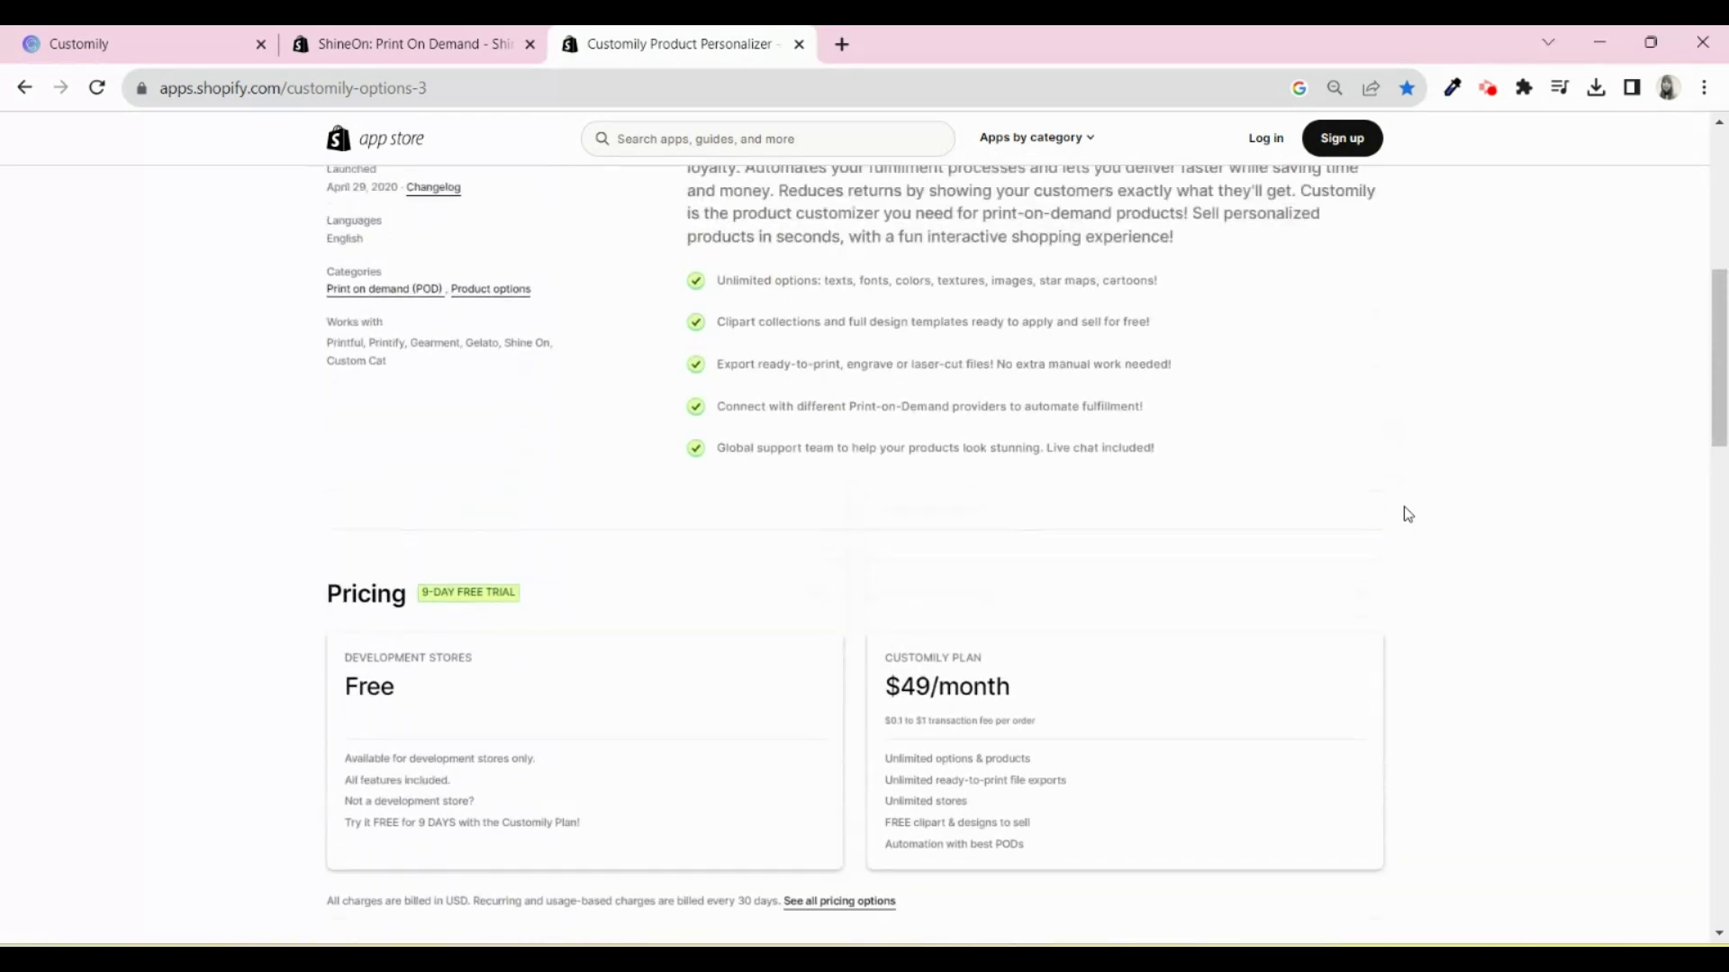
scroll(1407, 513, up, 5)
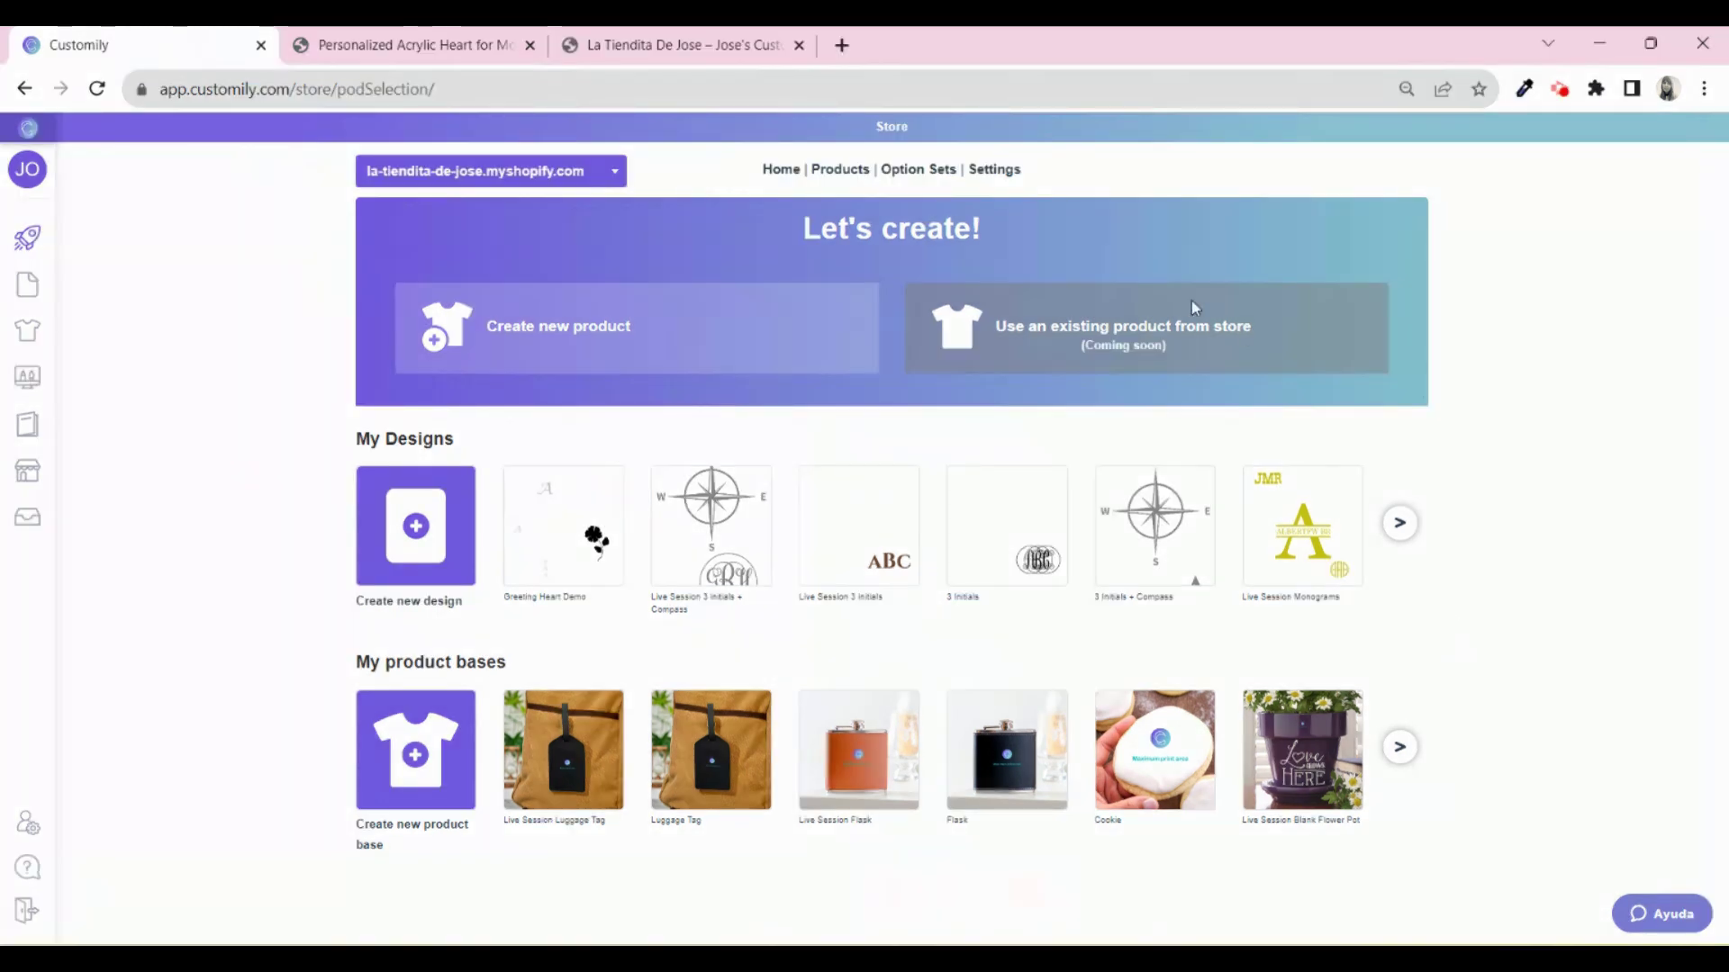
Add a Shine On provider integration under Settings > Integrations
click(994, 169)
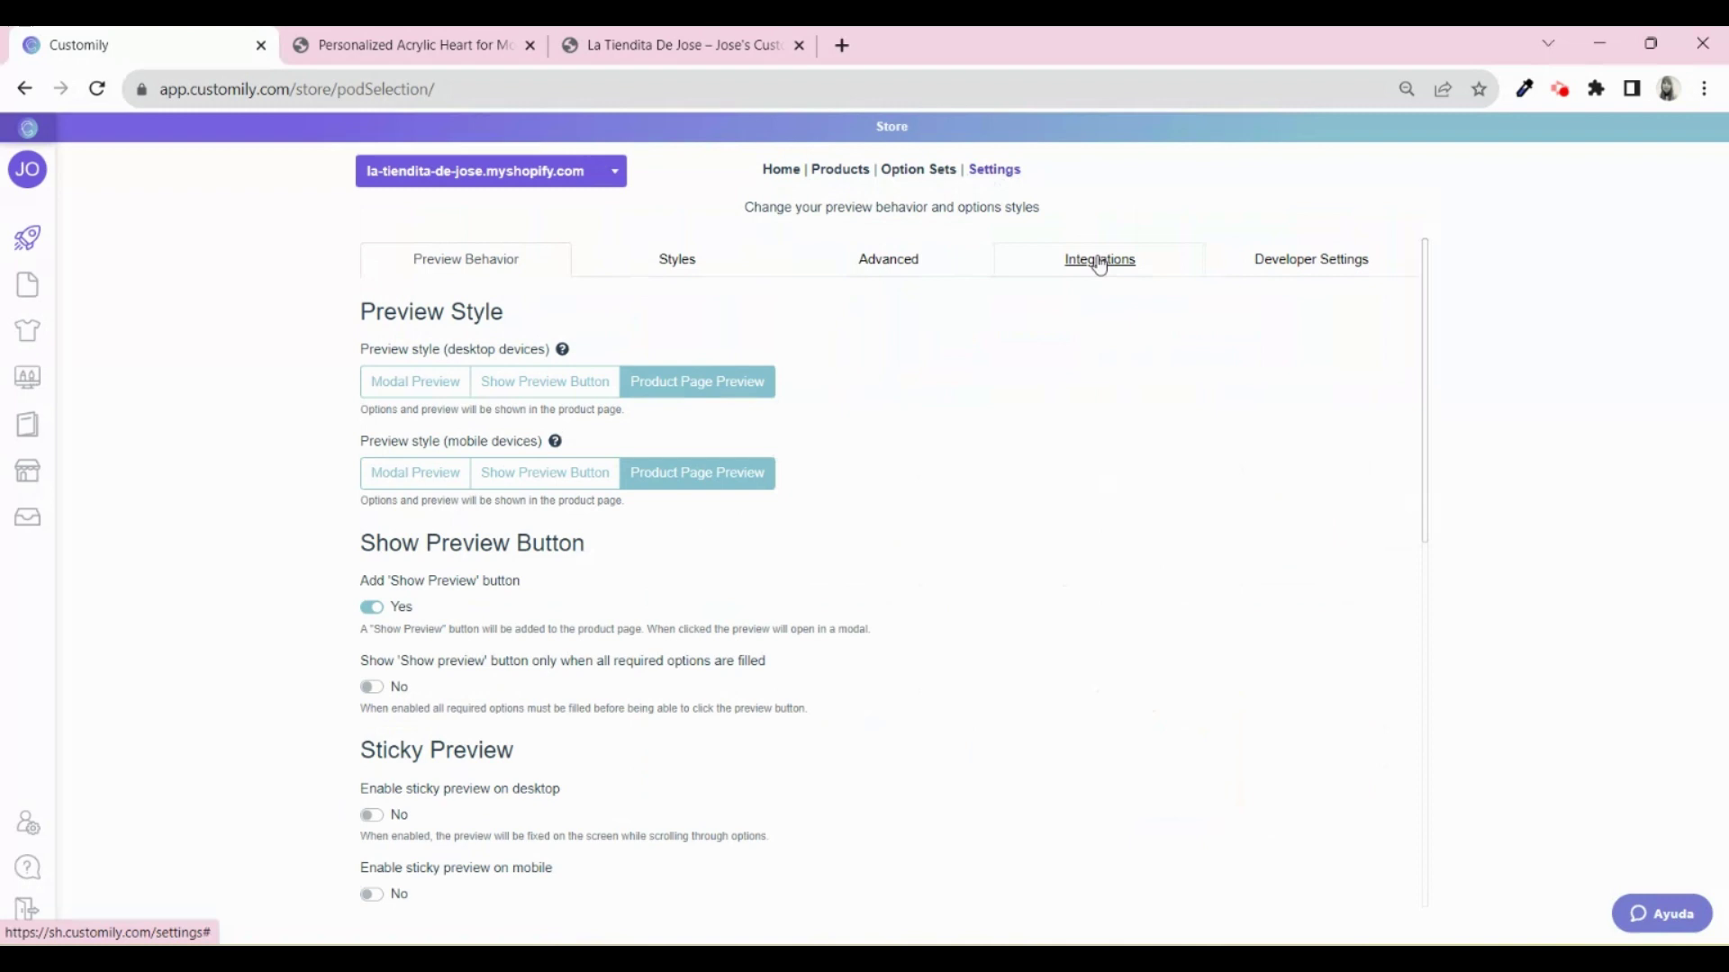
click(1099, 261)
click(471, 332)
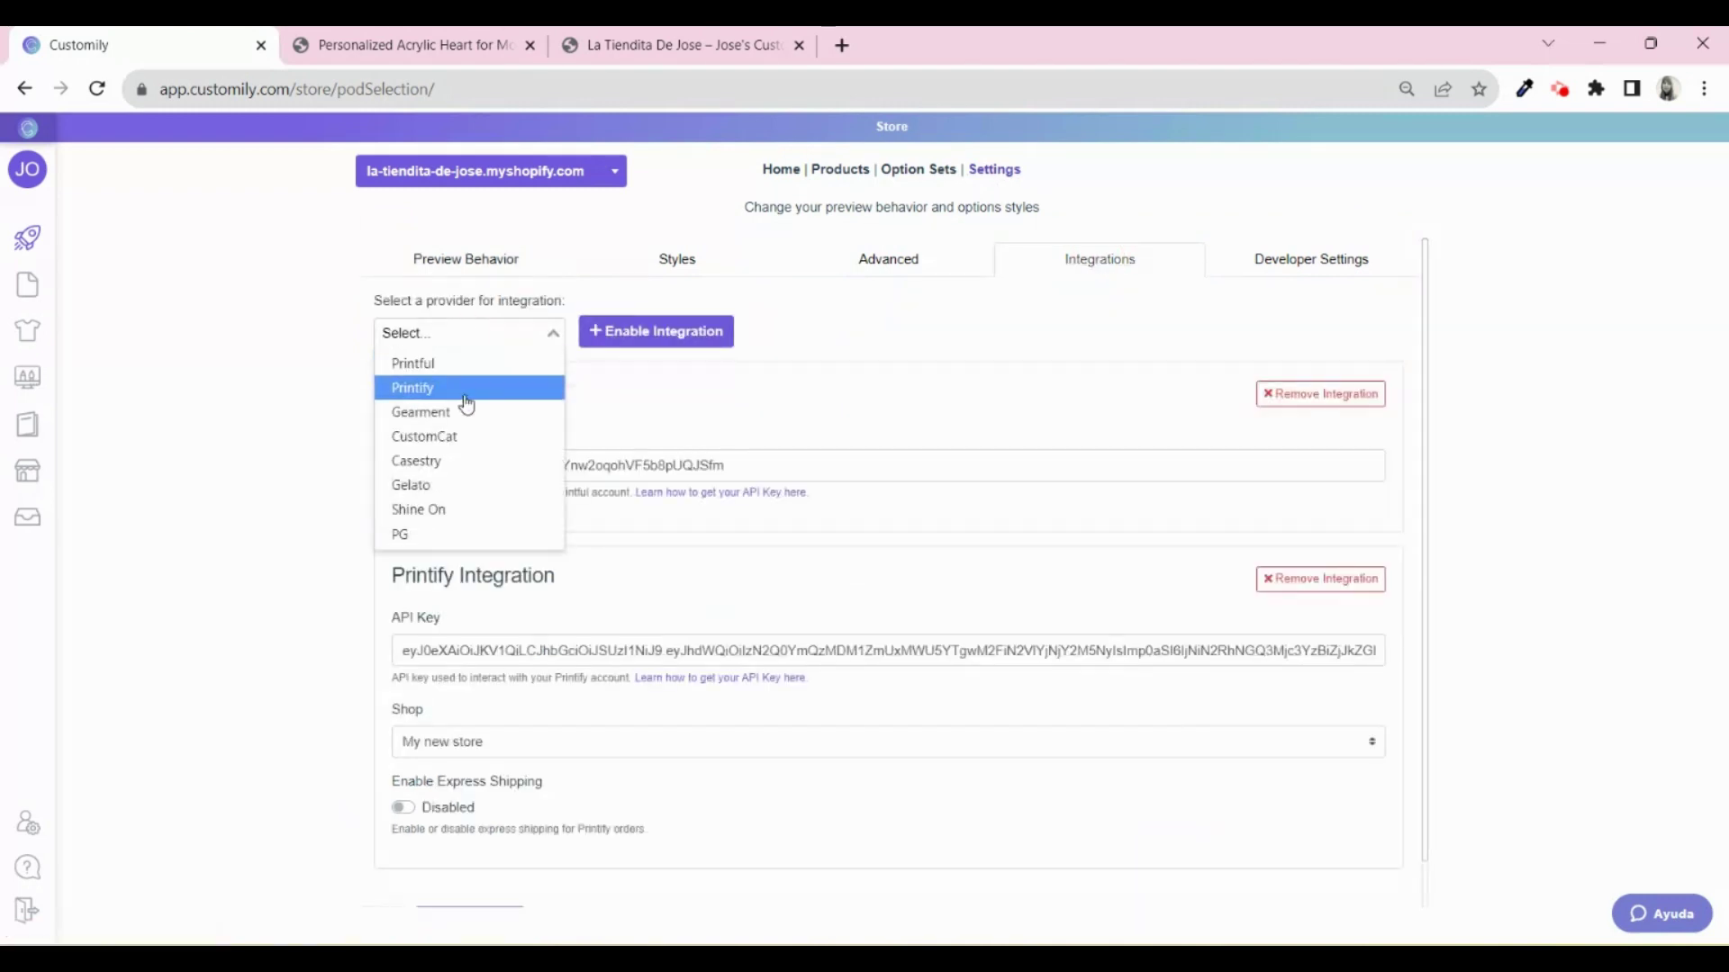
click(441, 514)
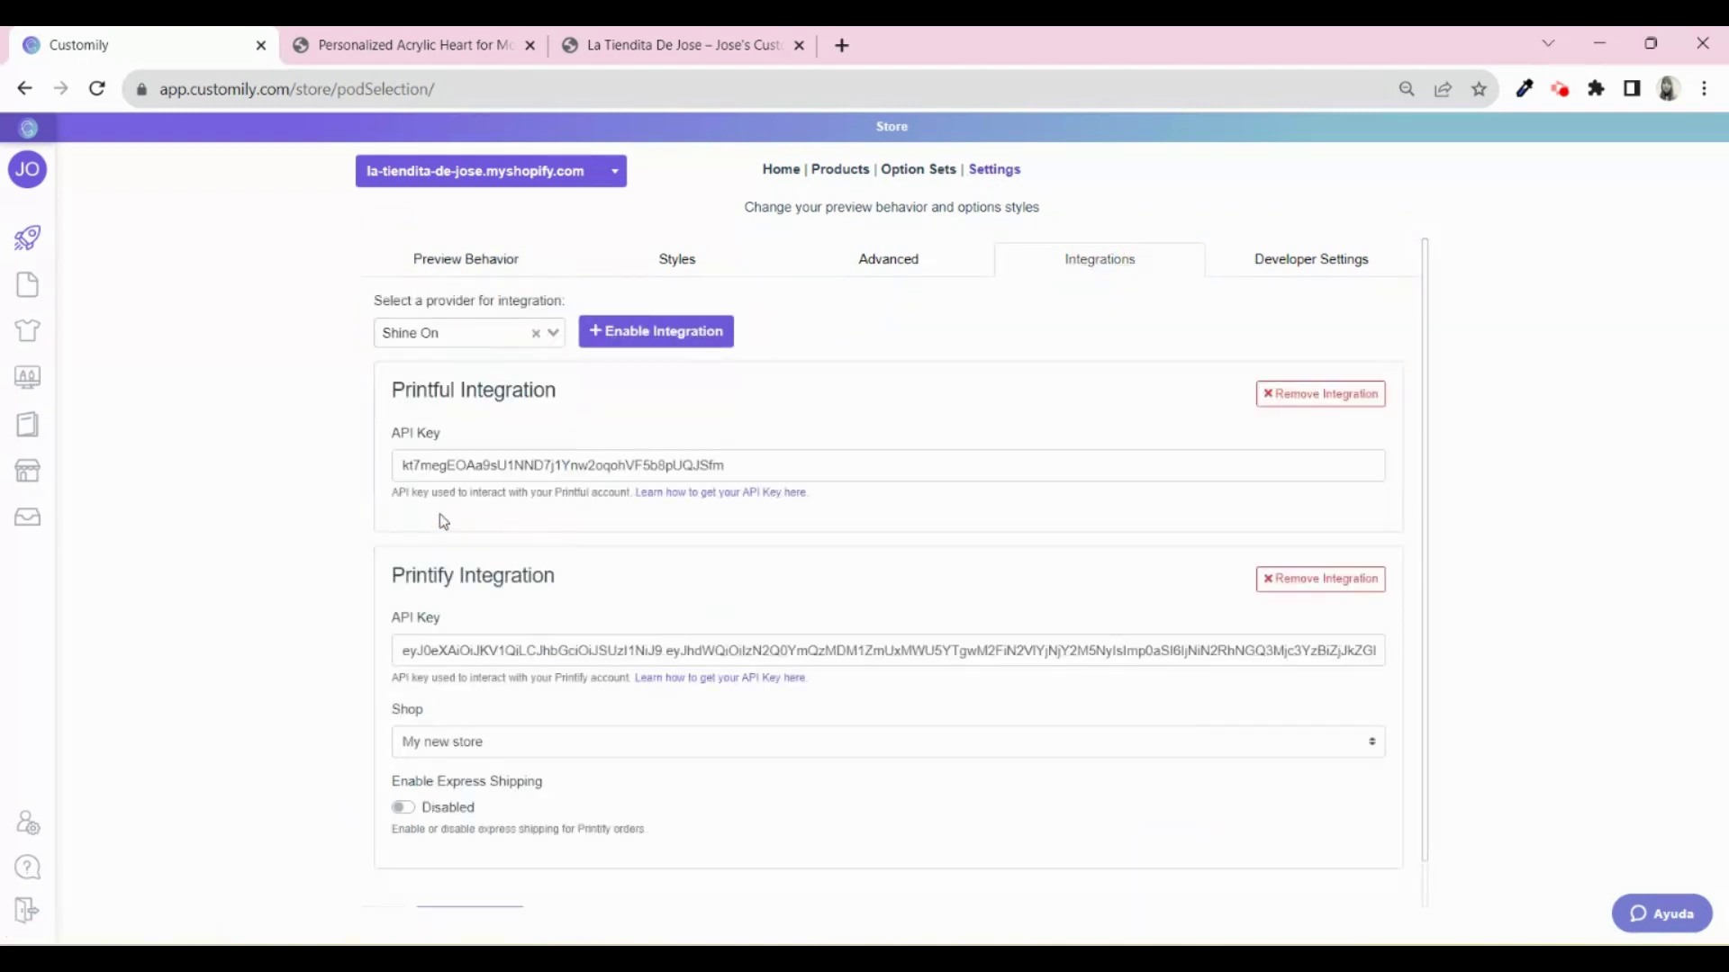
click(661, 335)
Open the help guide on getting the Shine On API key
scroll(661, 430, down, 1)
scroll(661, 431, down, 2)
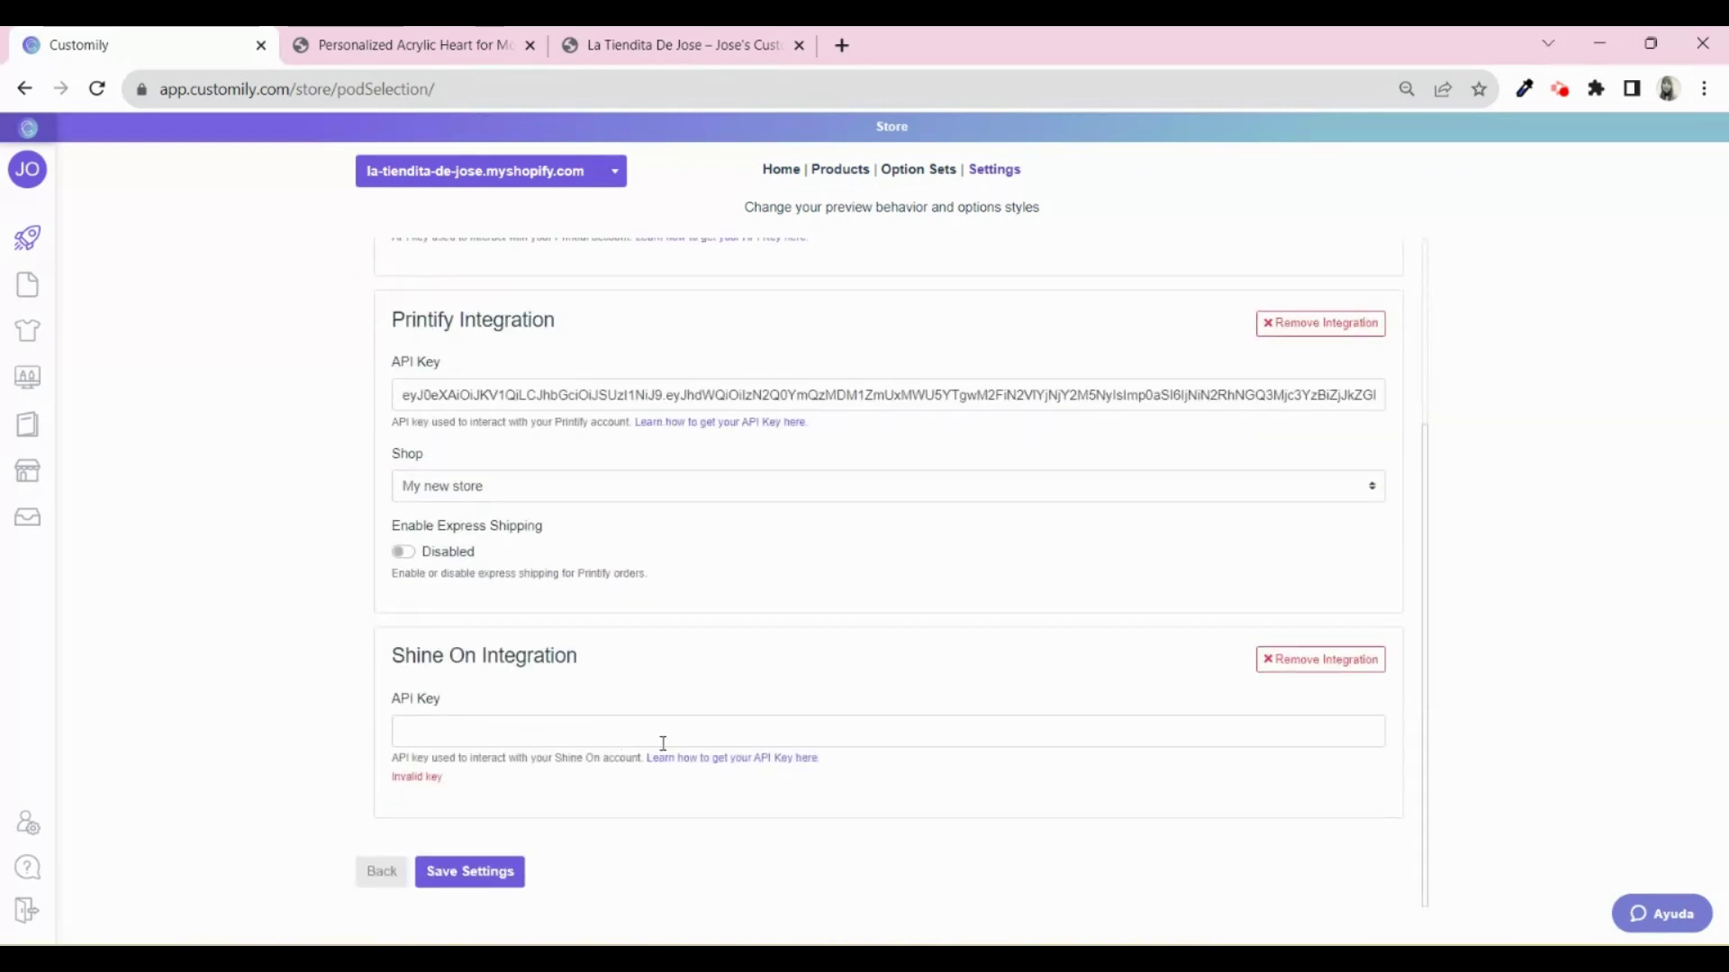
click(737, 762)
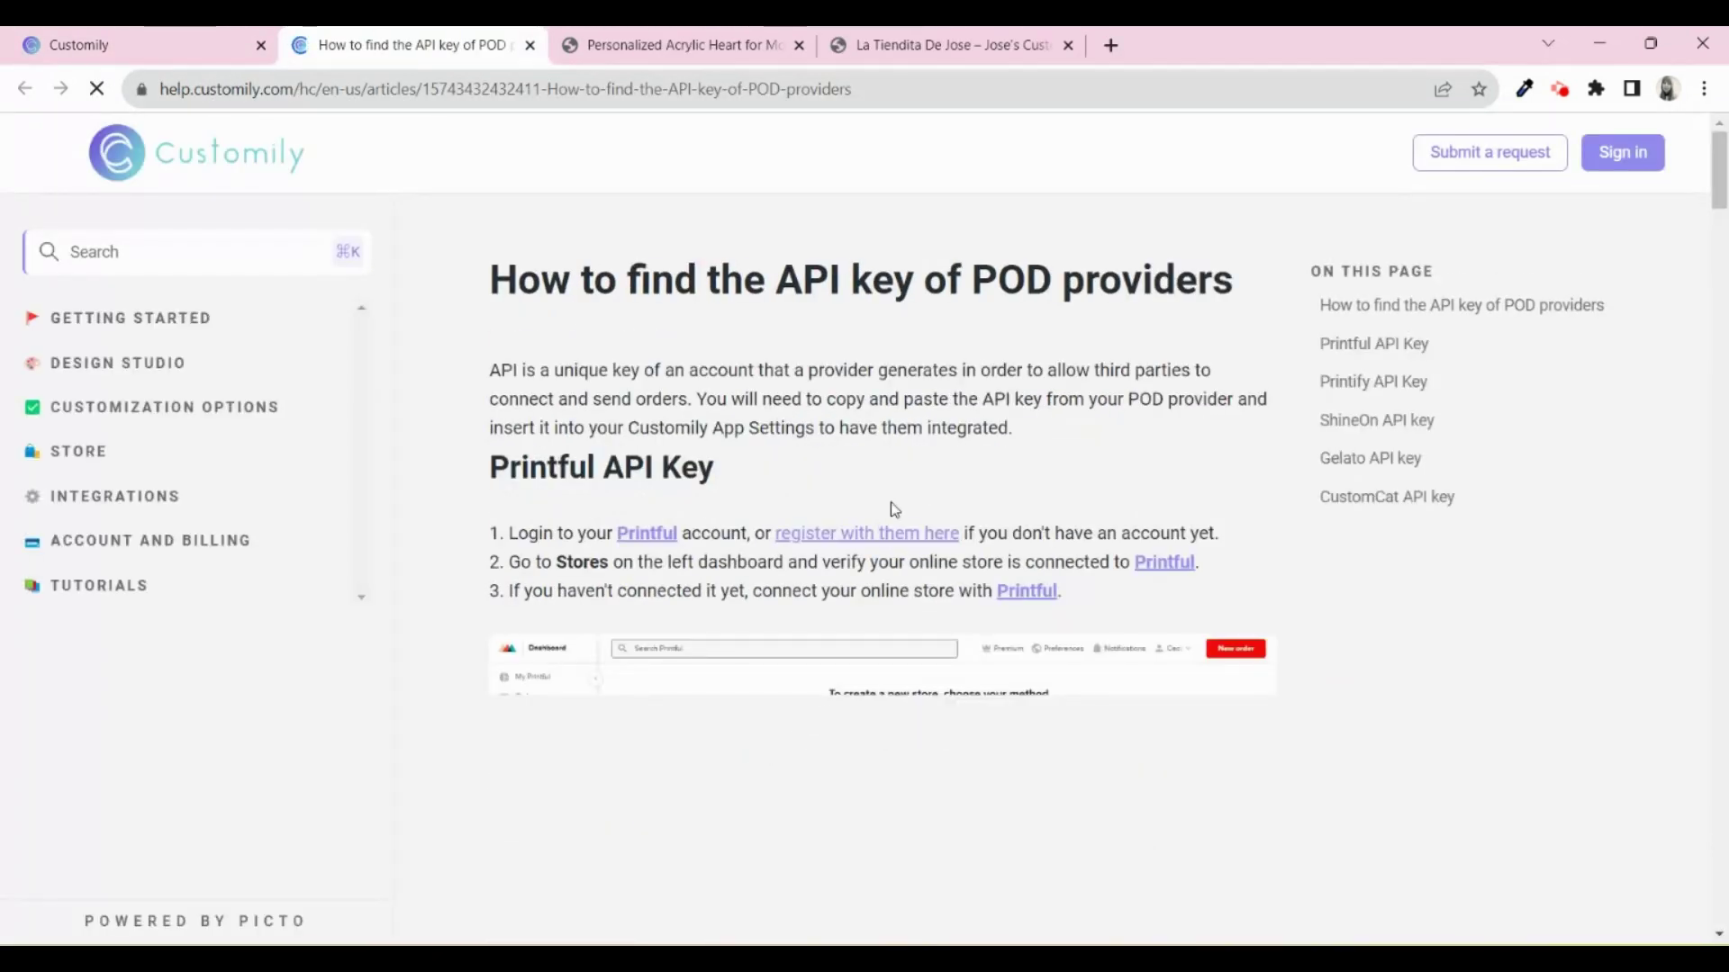
Jump to the article's ShineOn API key section and read through its steps
click(1398, 423)
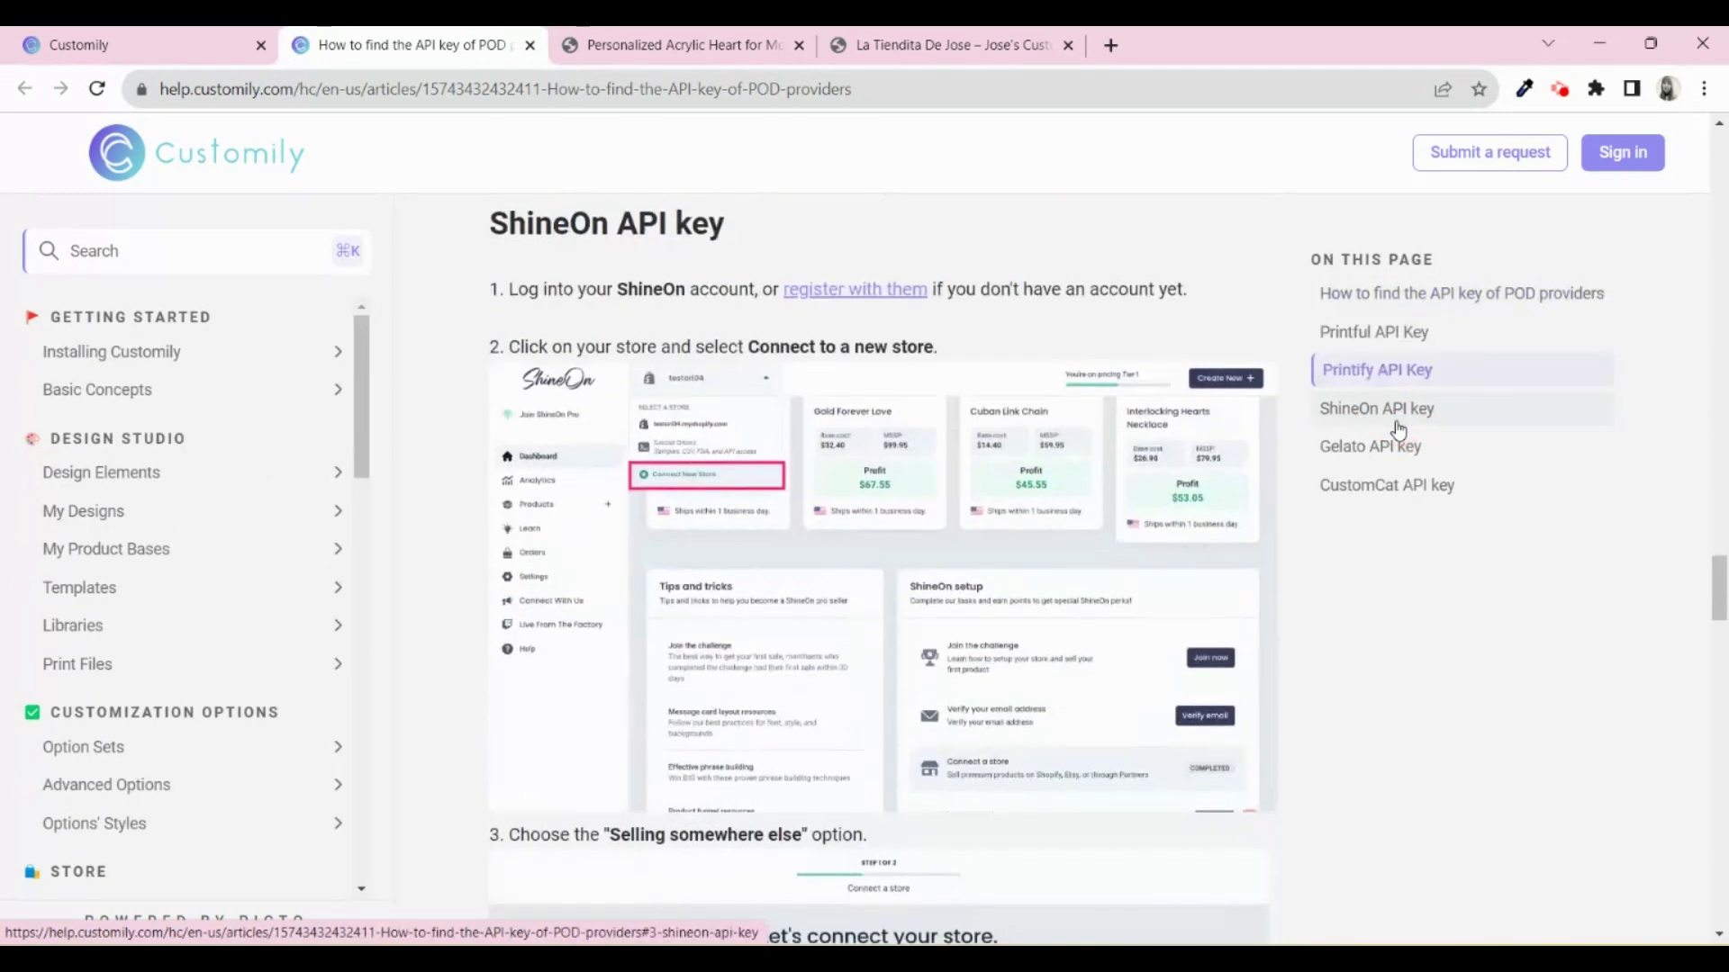
scroll(1091, 569, down, 7)
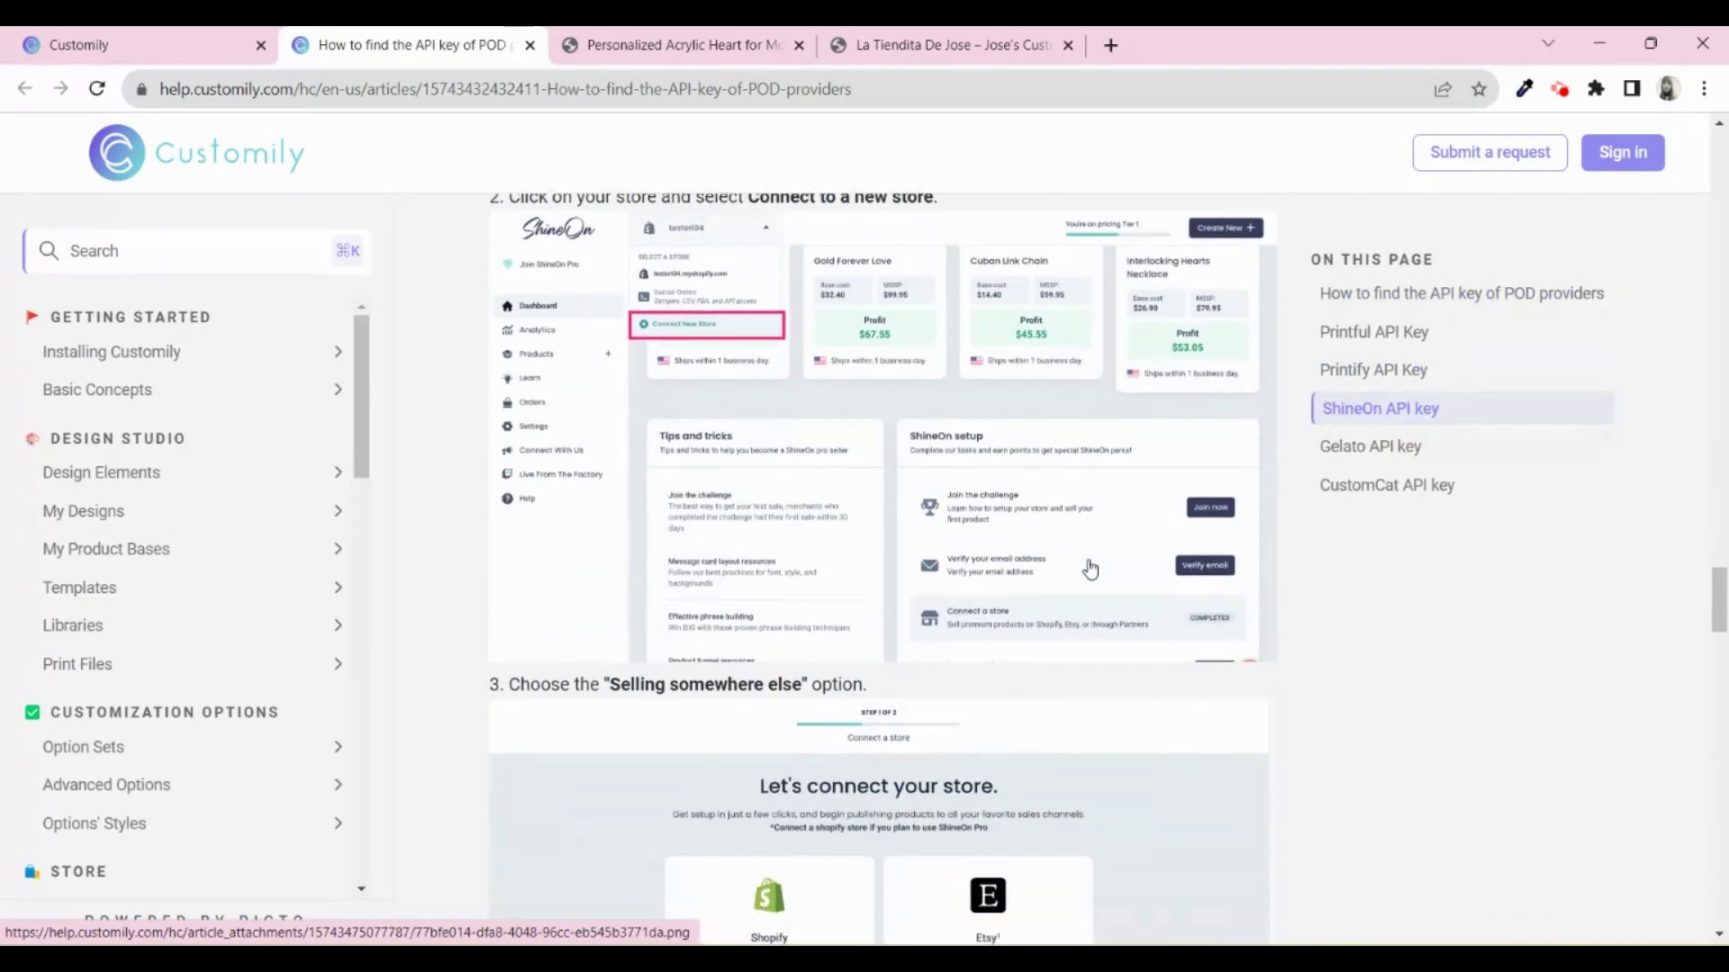
scroll(1090, 569, down, 6)
scroll(1091, 569, up, 12)
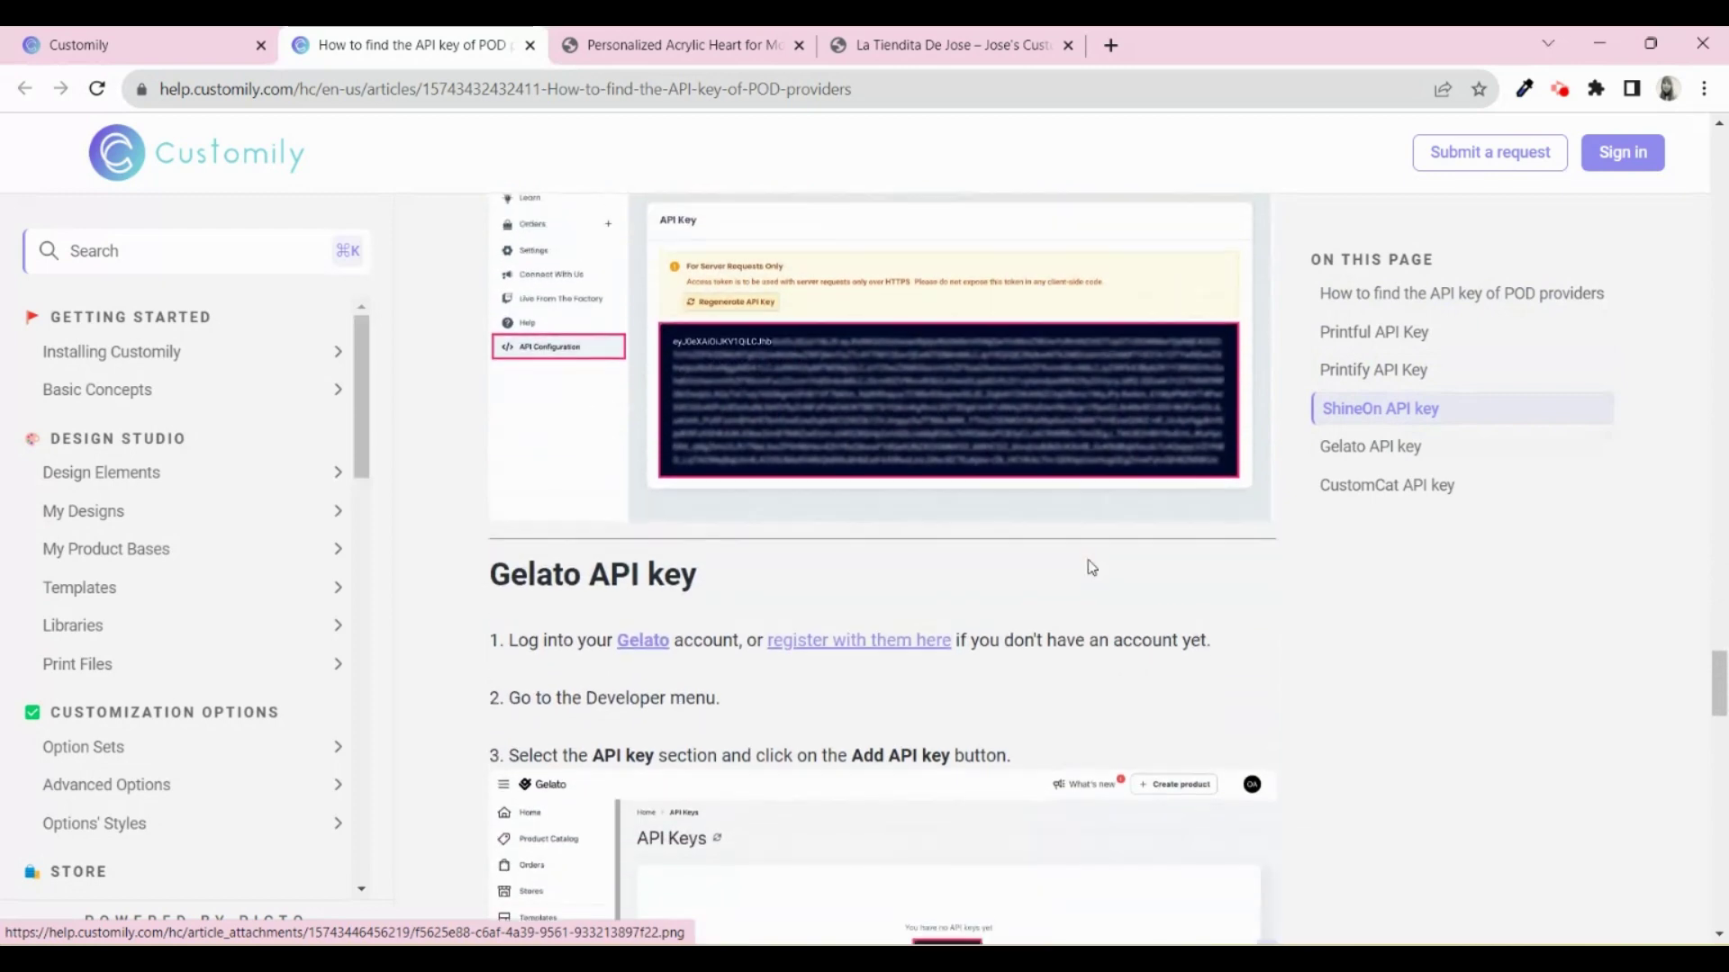
scroll(1090, 568, up, 1)
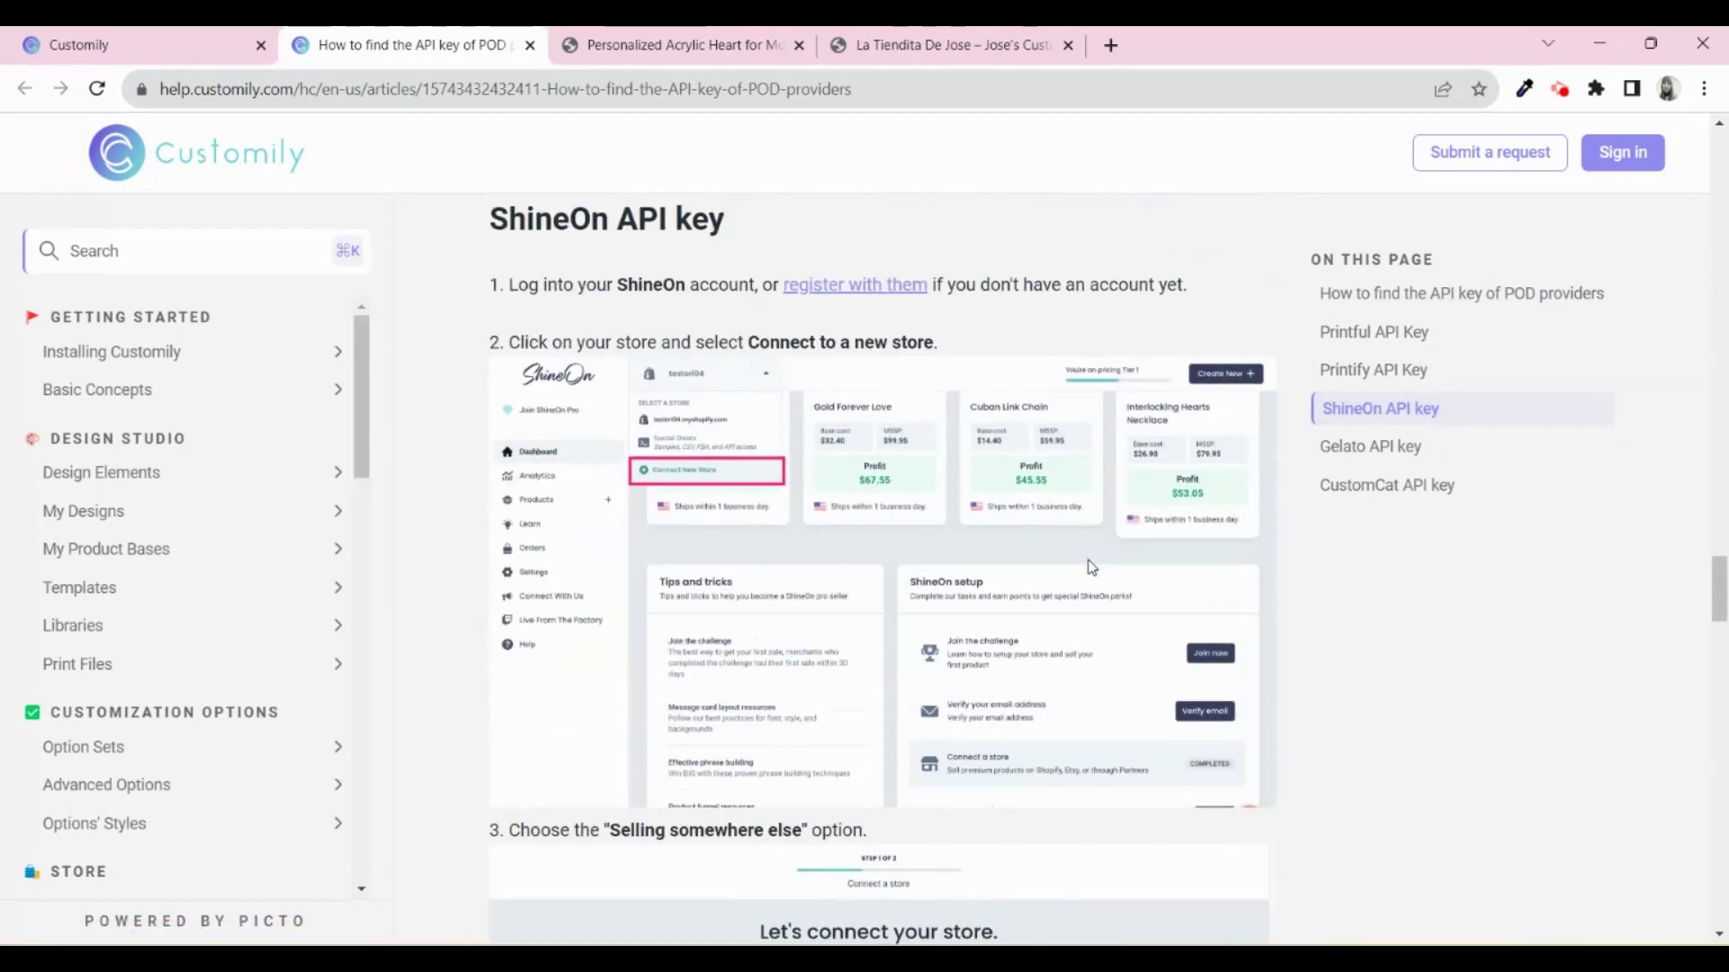
Save the Customily settings without a Shine On key and return to the START page
click(241, 40)
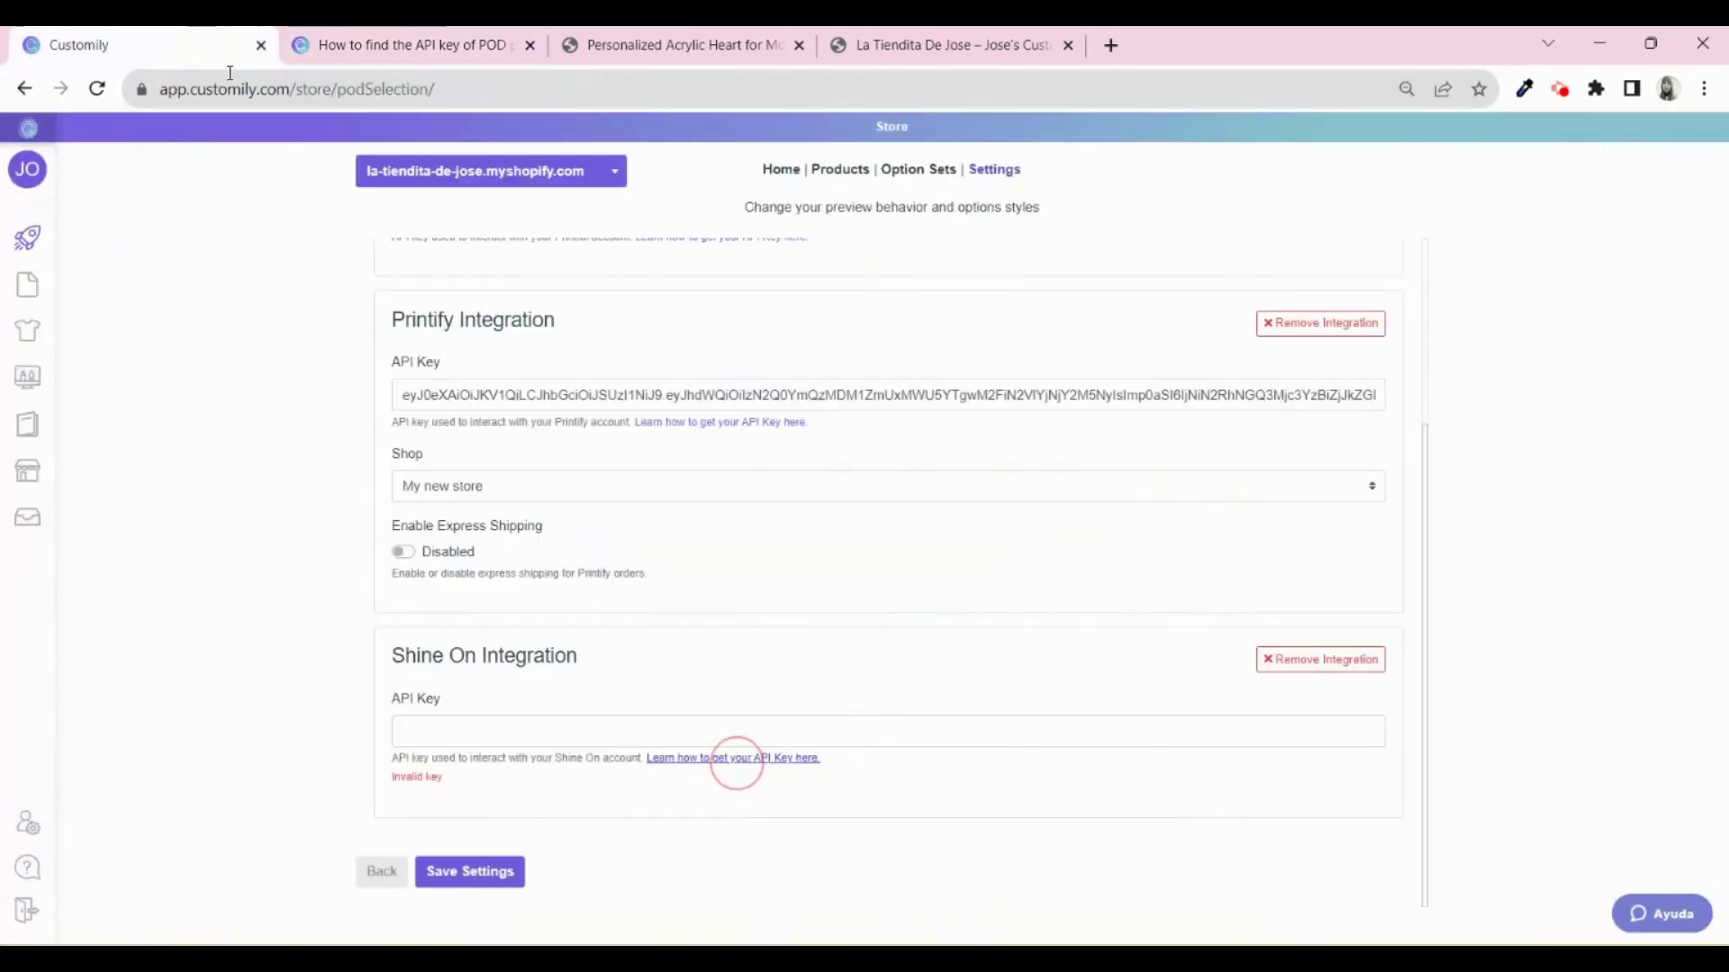
click(468, 873)
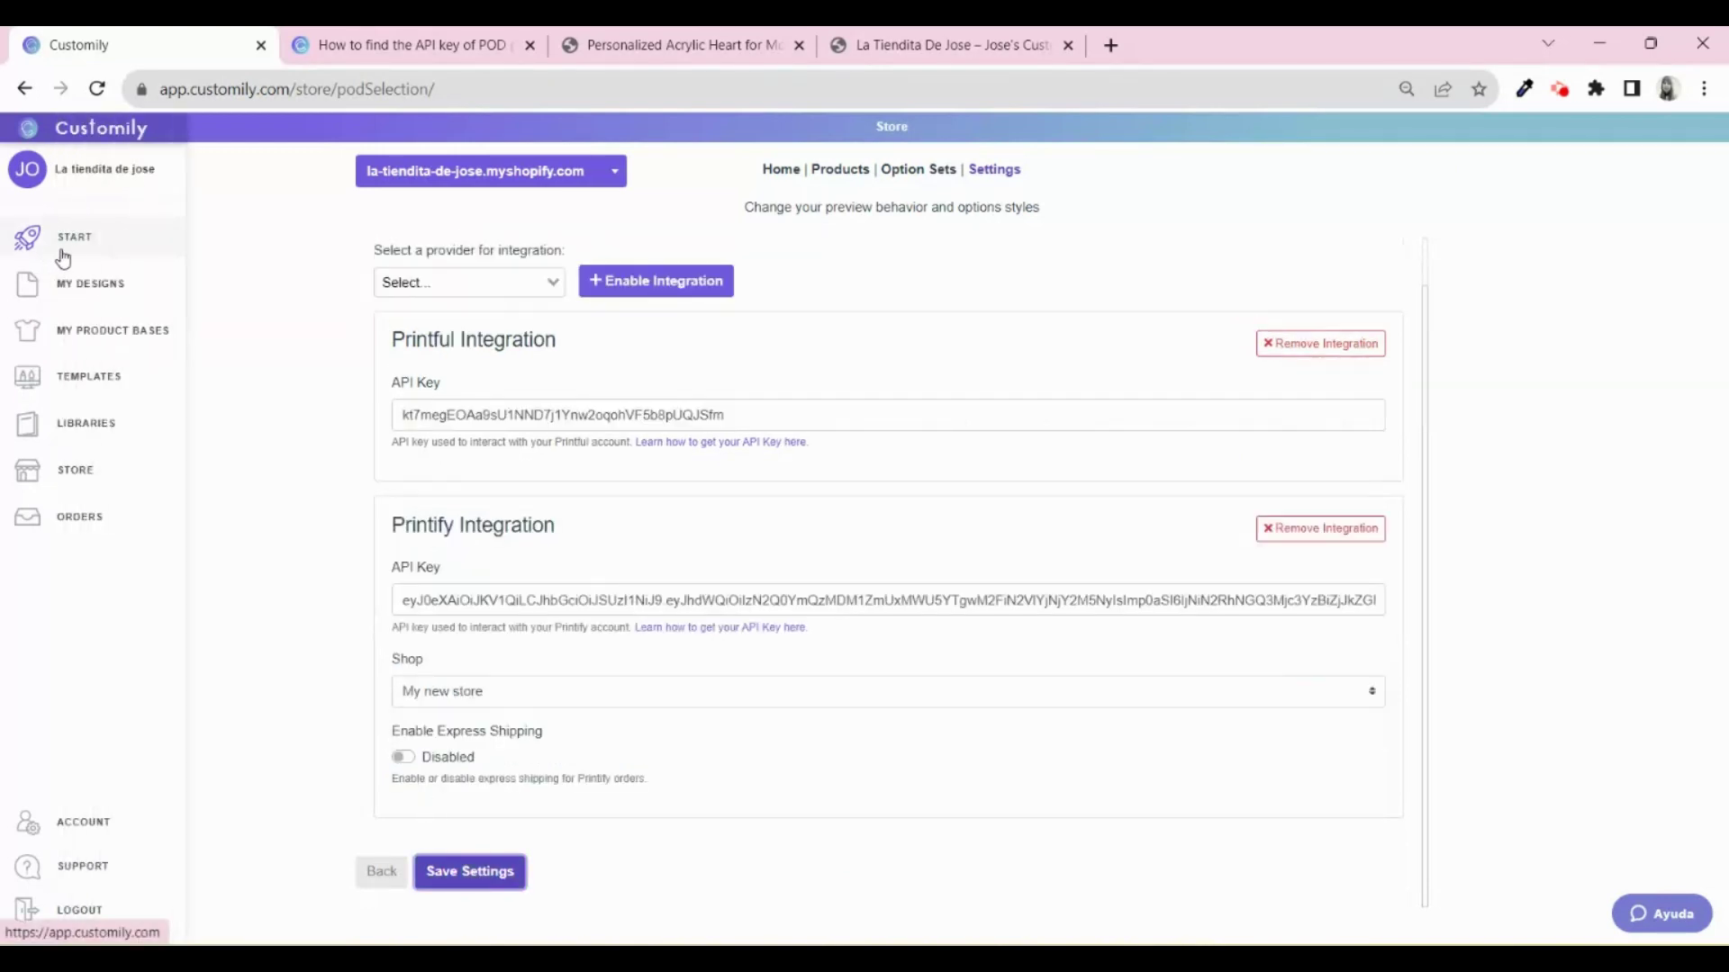
click(74, 244)
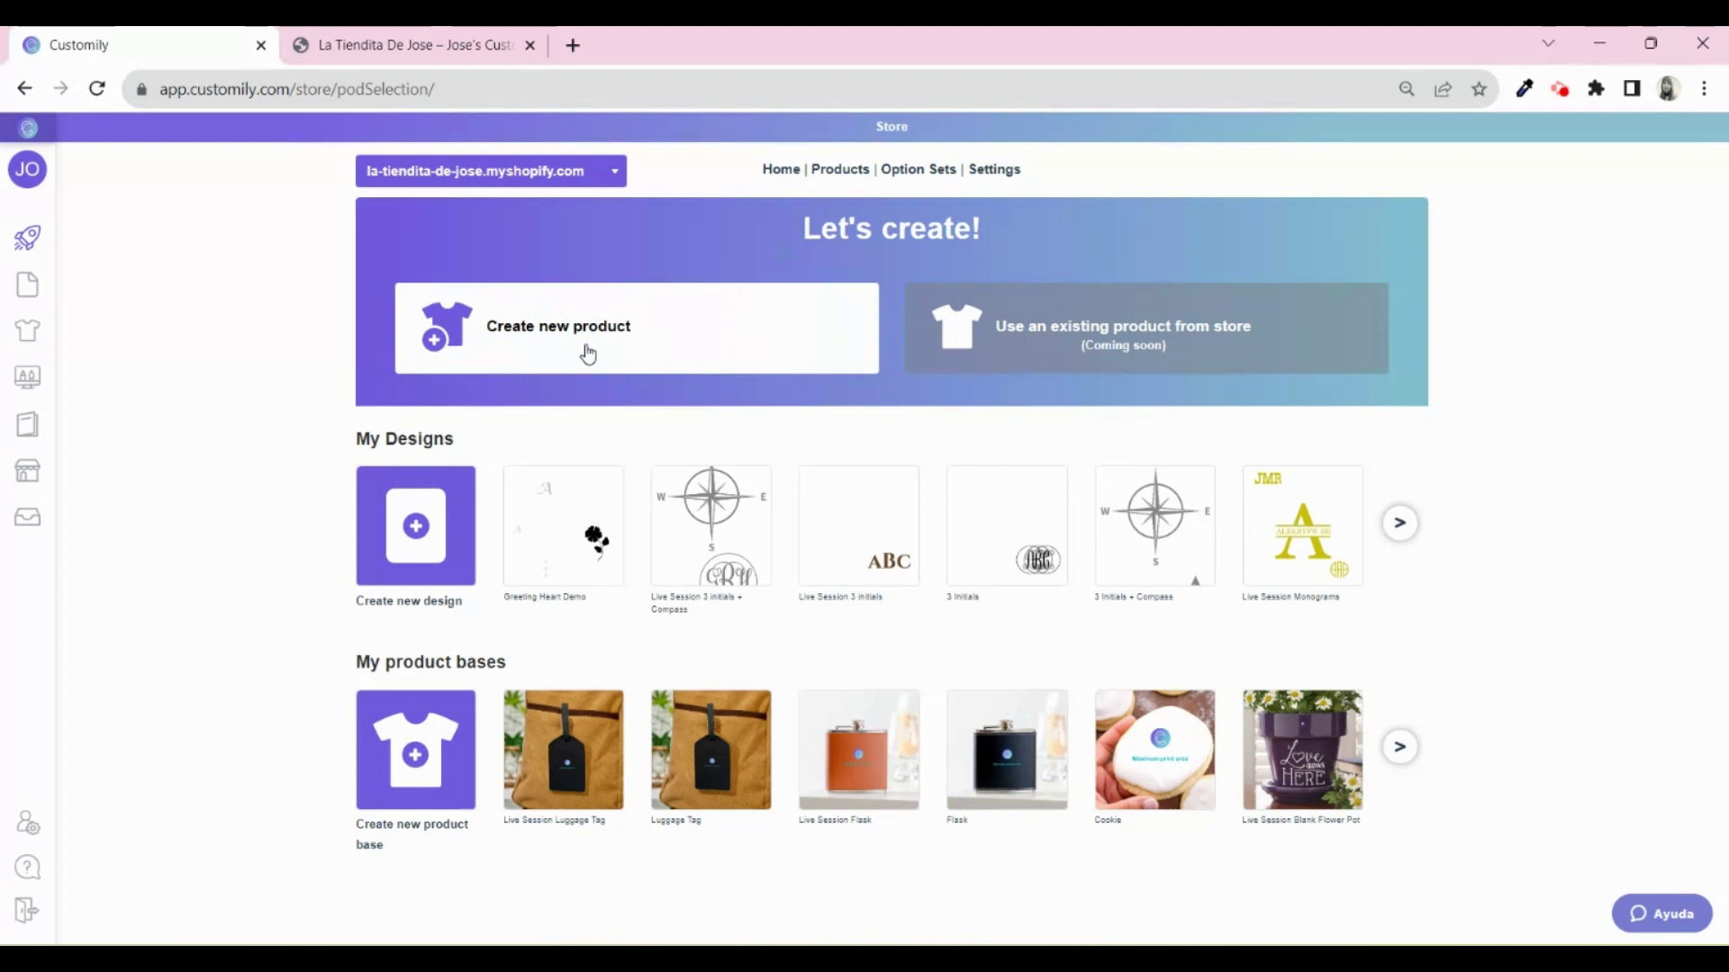
Create a new Shine On Acrylic Heart product with the Heart variant and Default print area
click(586, 354)
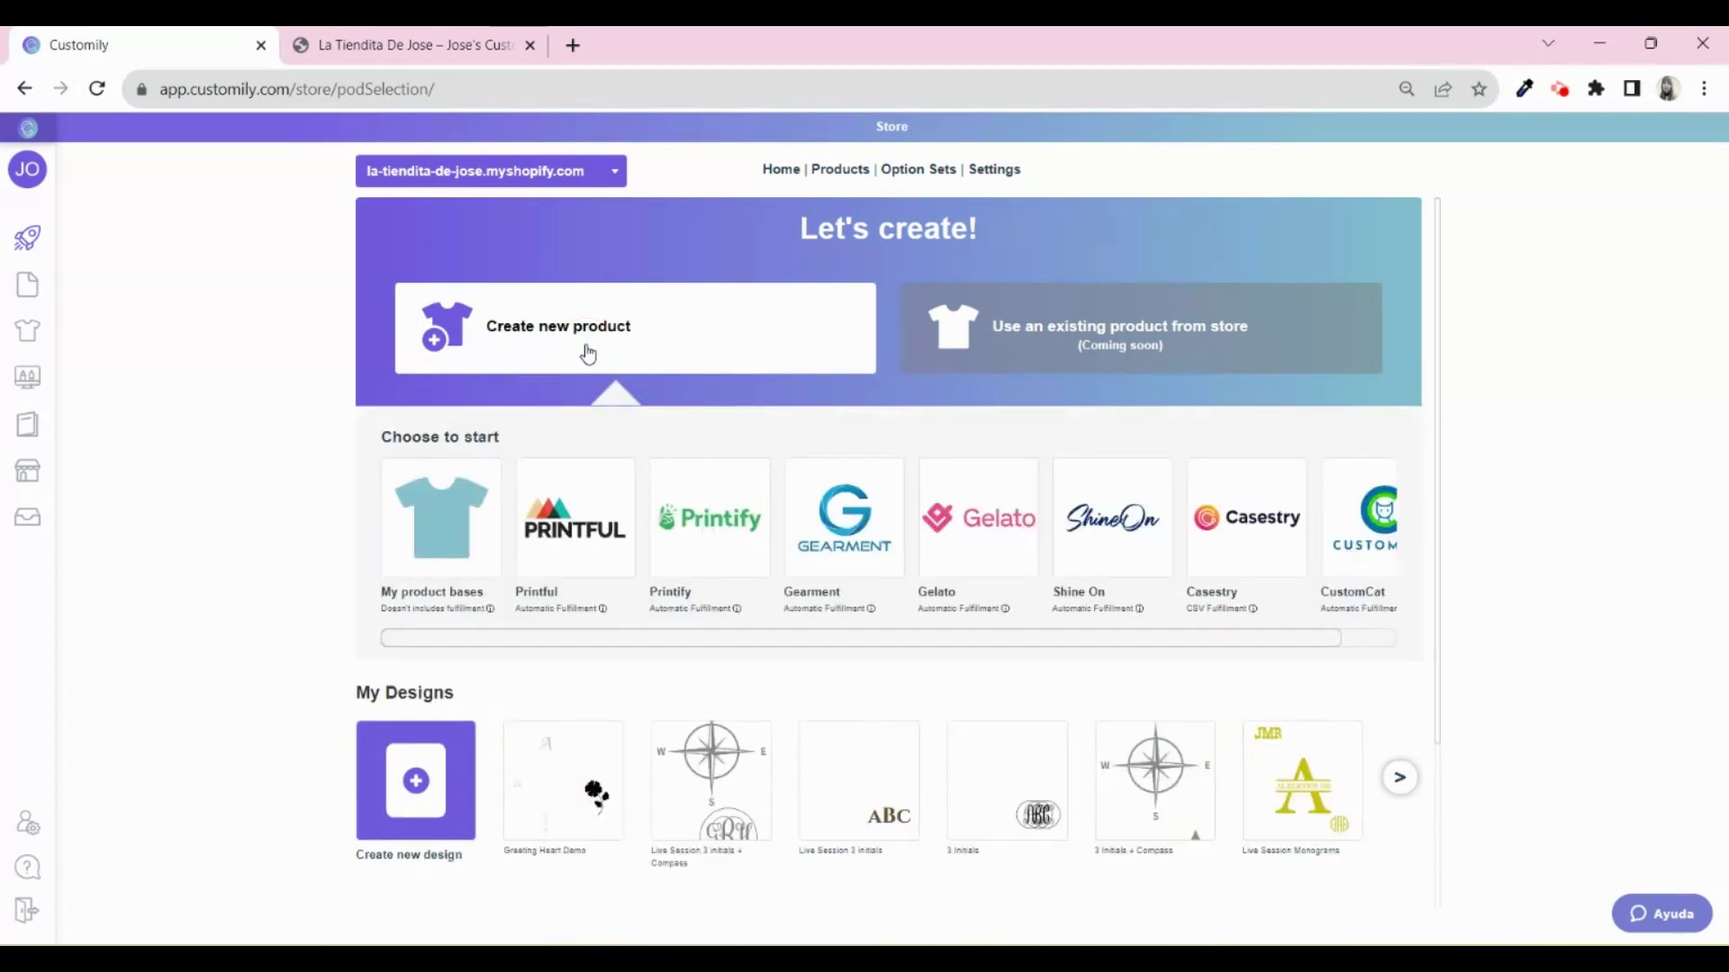
click(1116, 541)
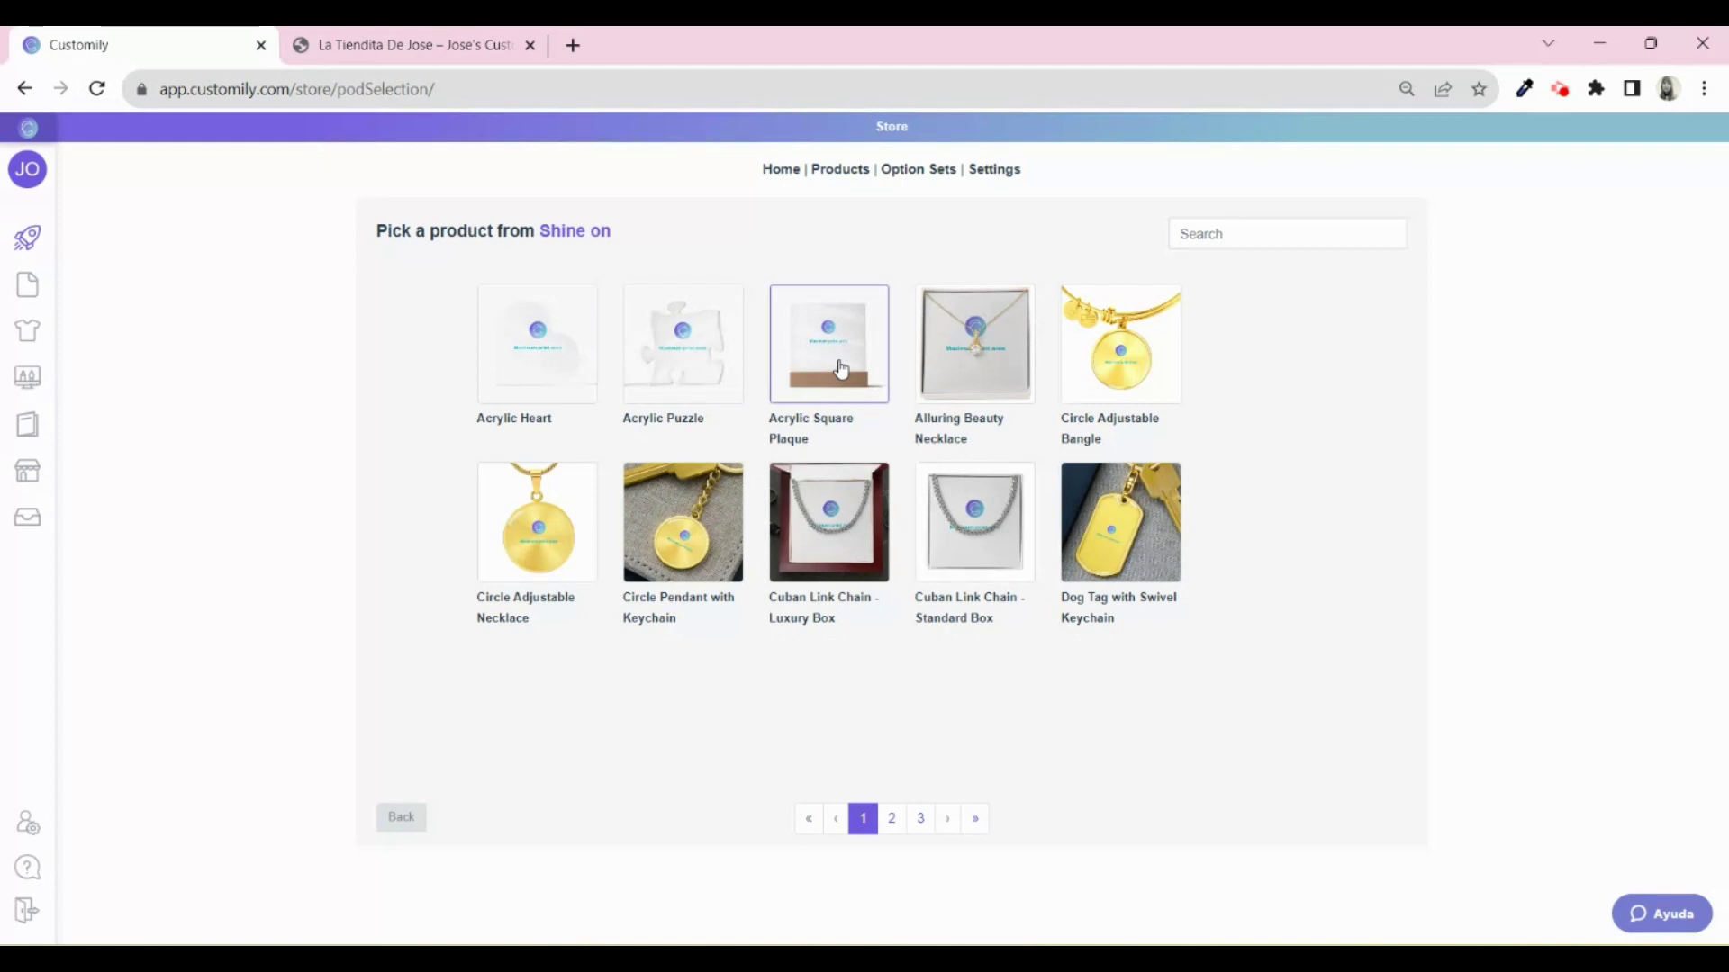
click(535, 363)
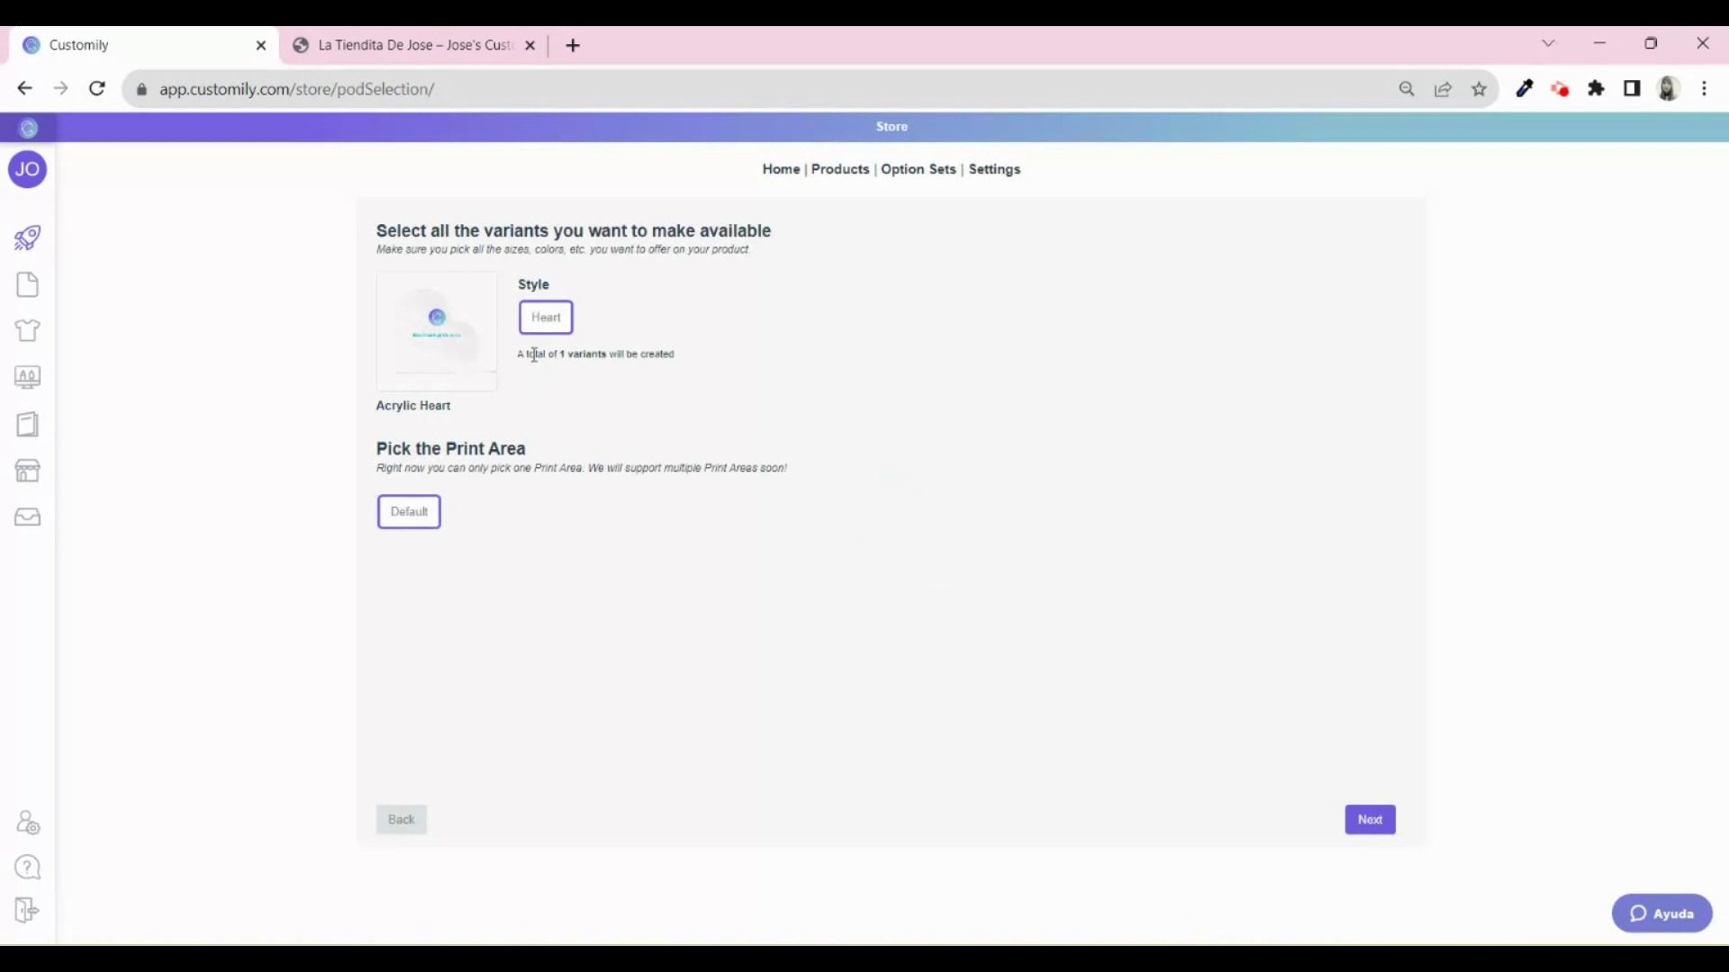
click(1366, 822)
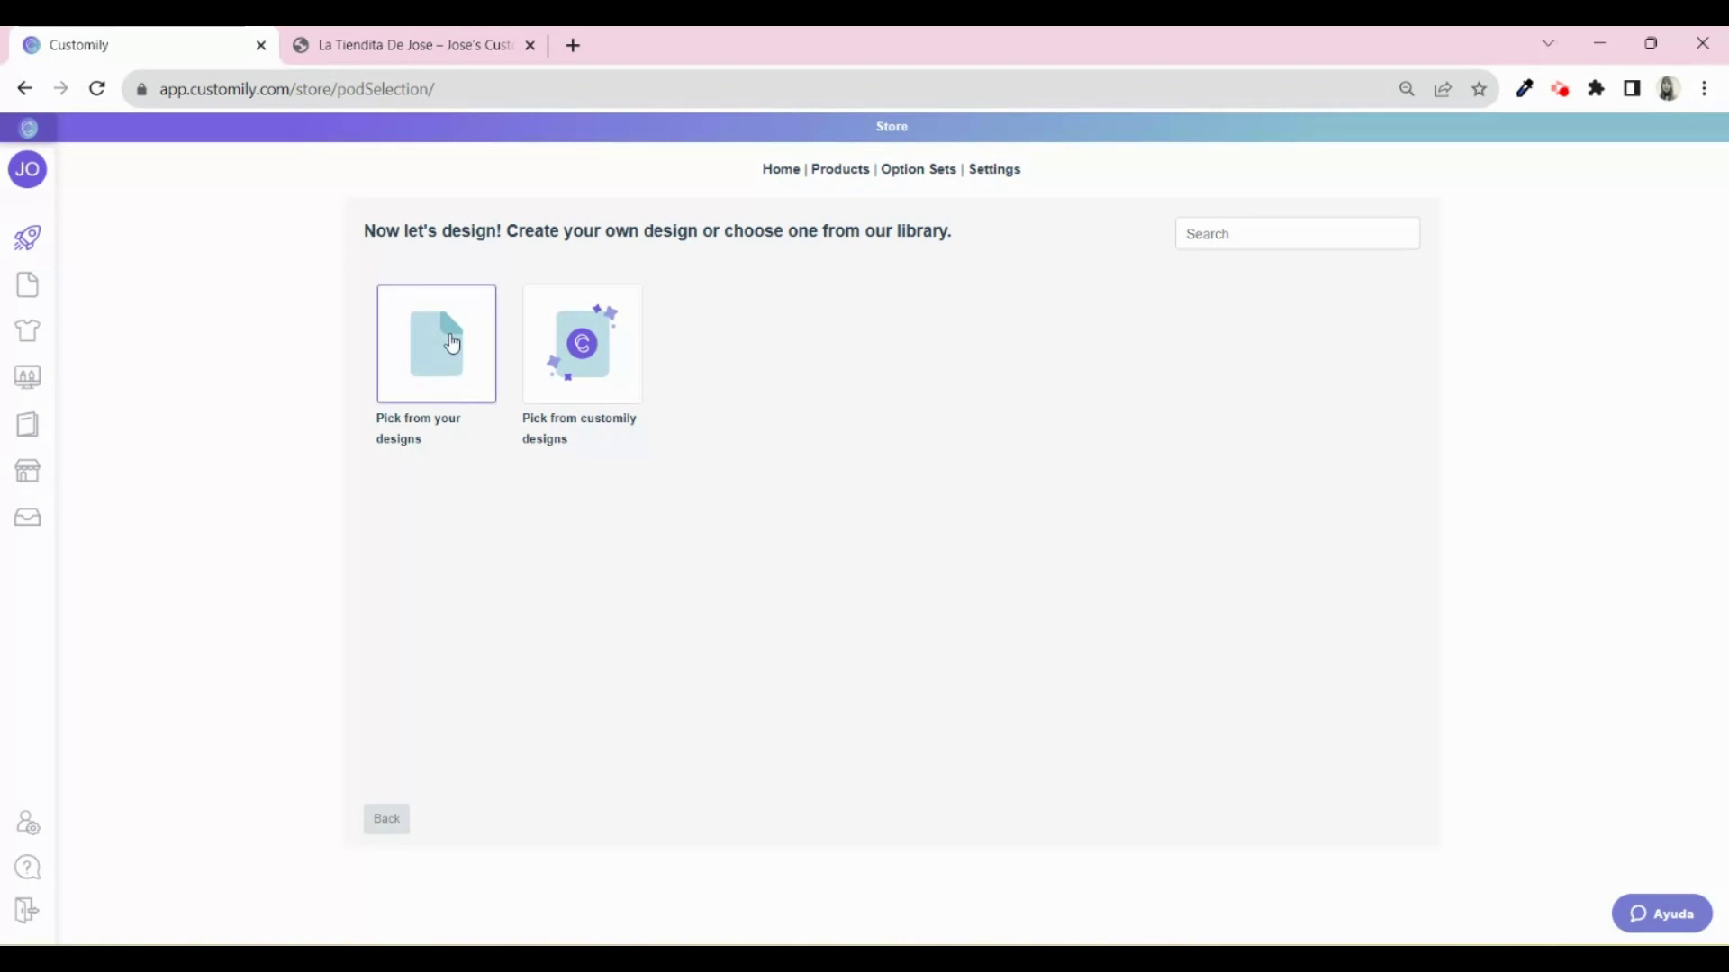
Pick the 'Mom, thank you for being there' design from the library's Heart Acrylic Plaques
click(586, 373)
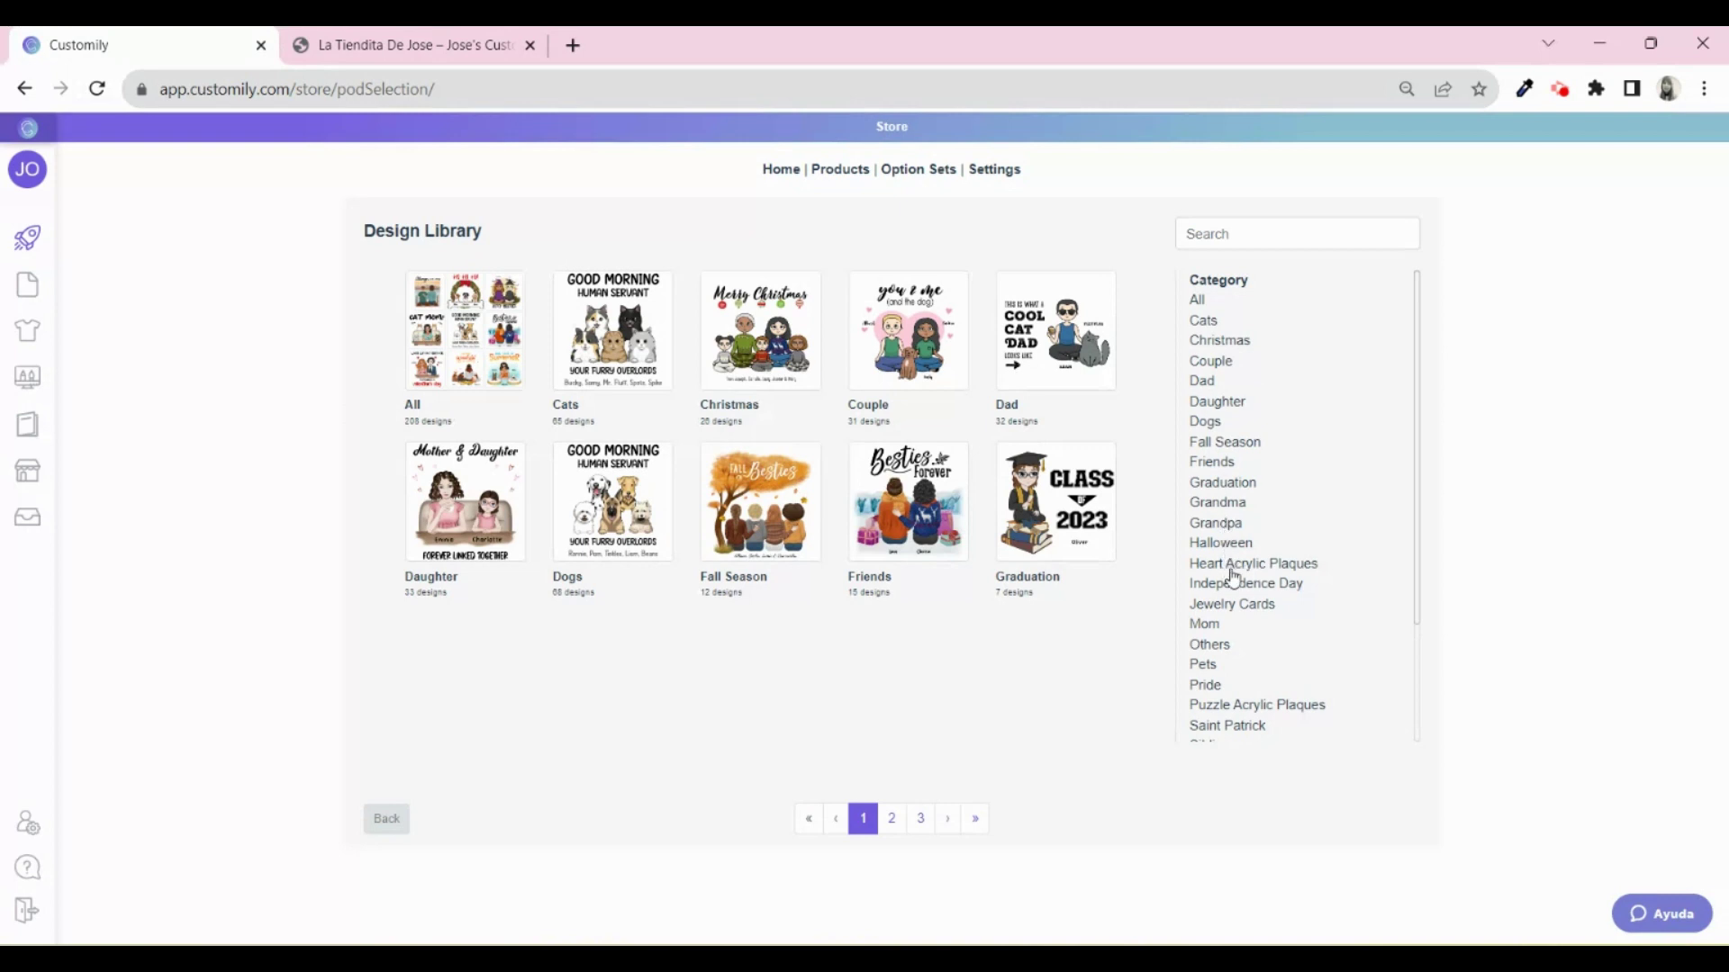
click(1260, 572)
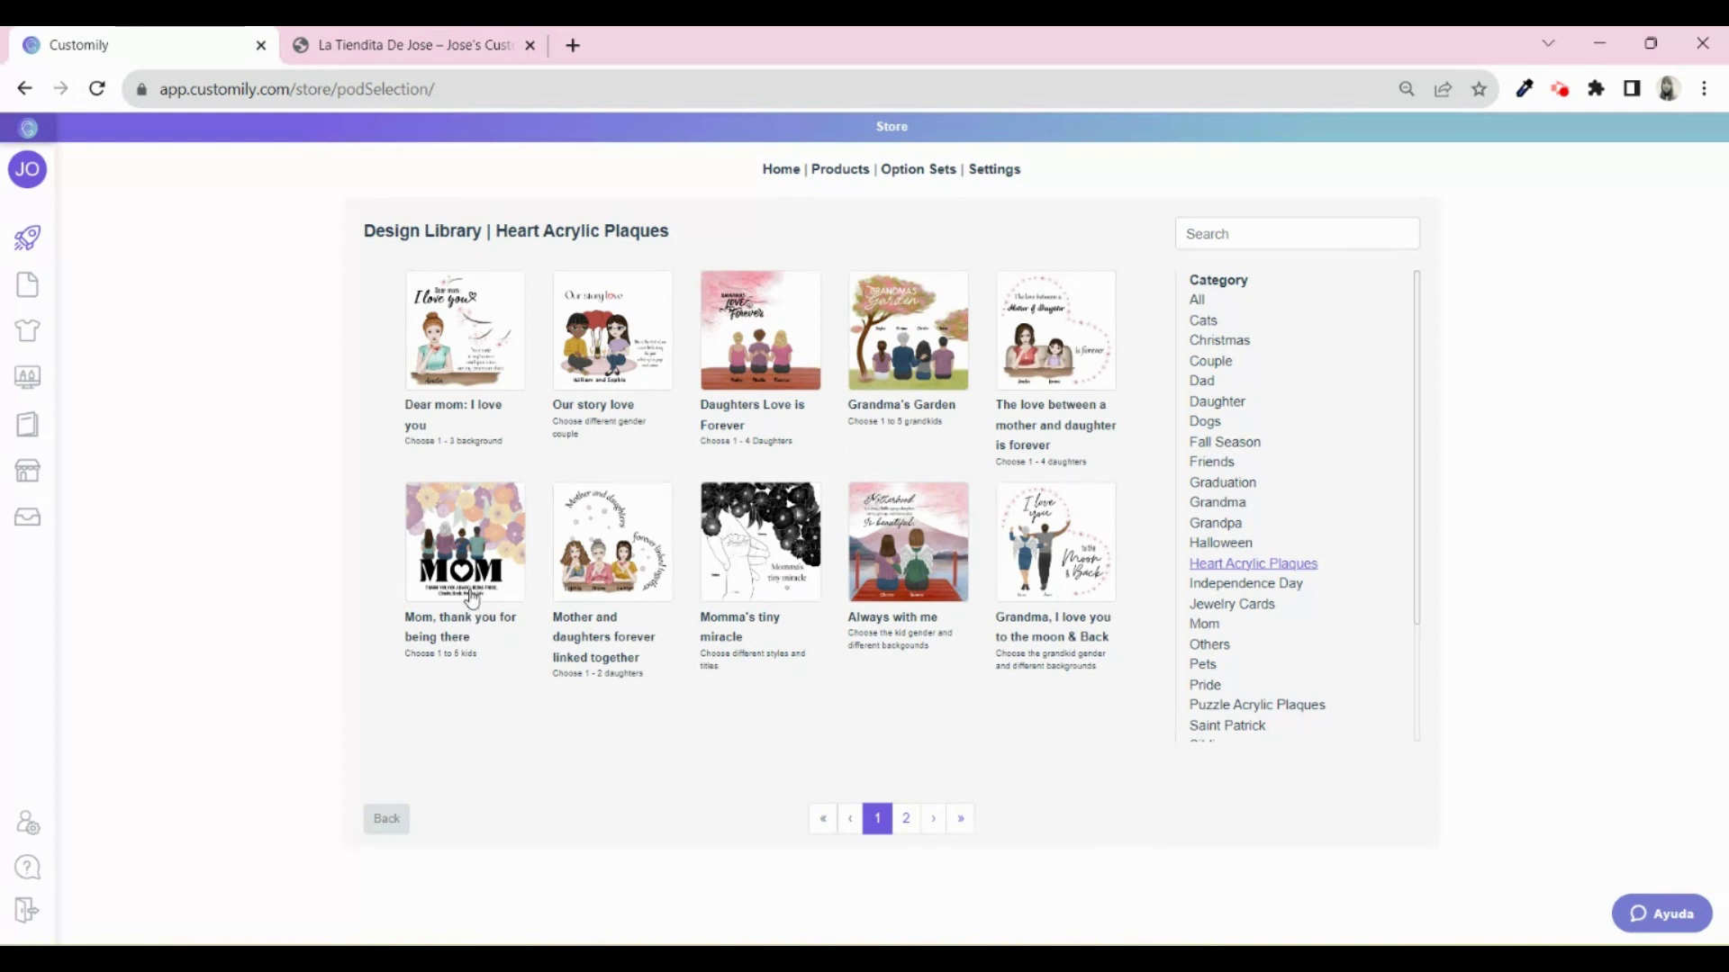
click(462, 556)
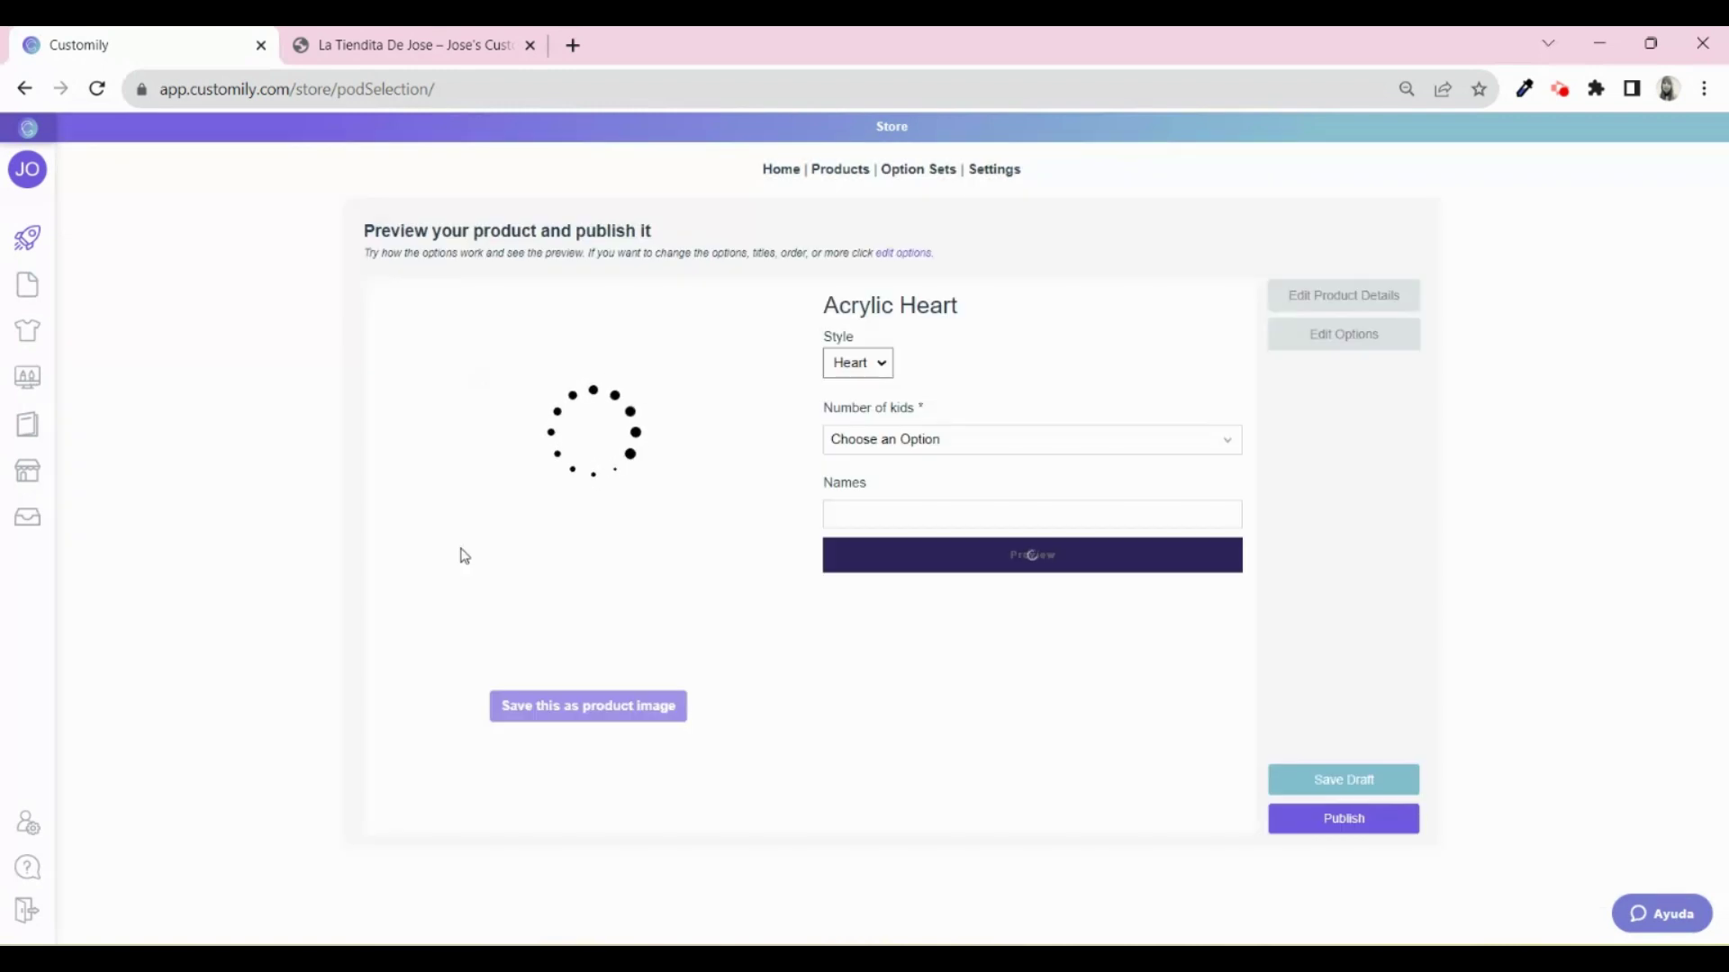
Set 2 Kids and give mom a ginger curly bun, teal sweater and white pants
click(927, 438)
click(981, 495)
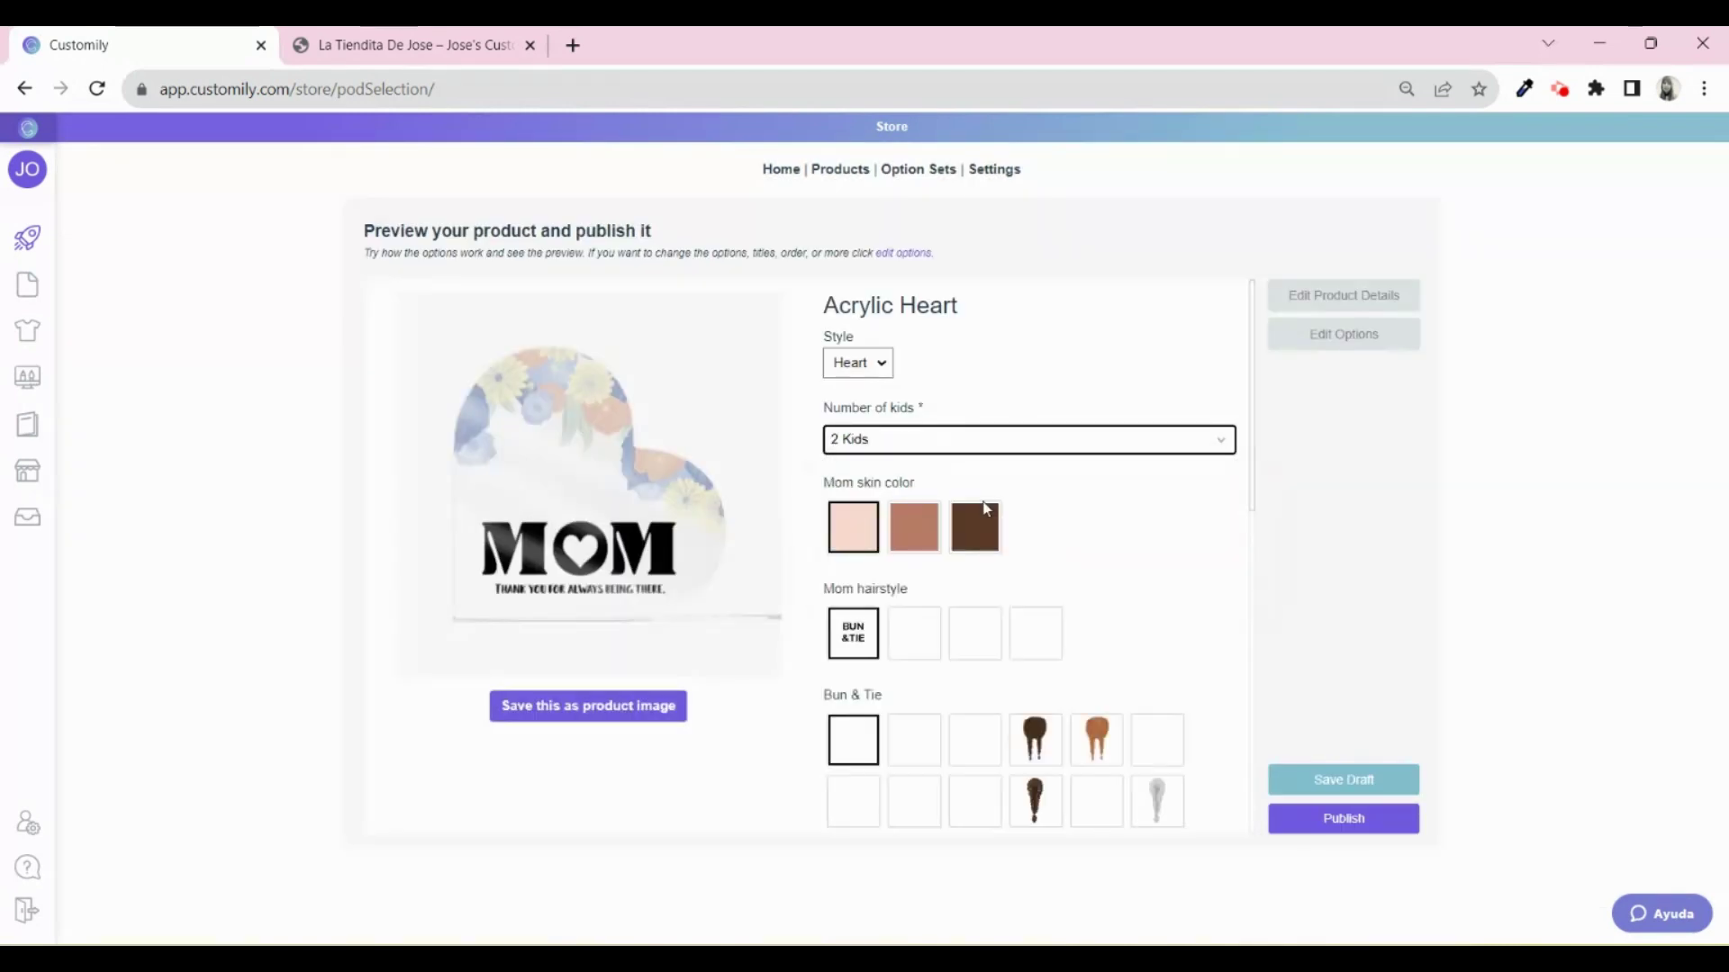
scroll(973, 581, down, 3)
click(1095, 635)
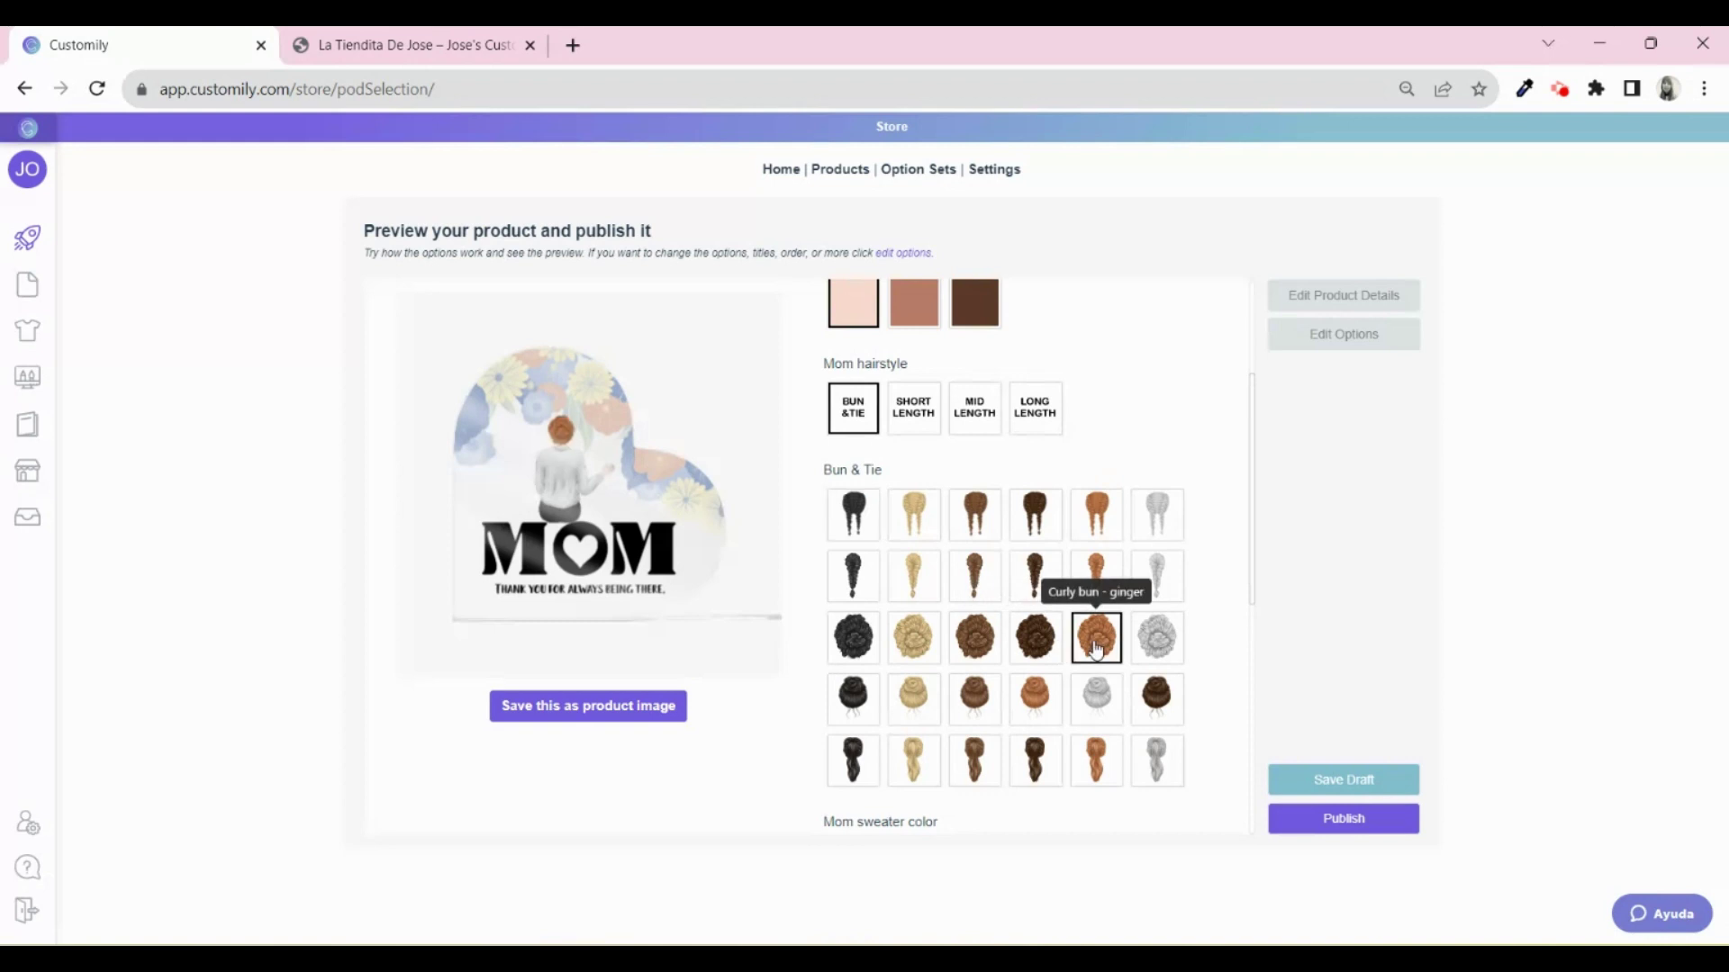
scroll(1100, 666, down, 3)
scroll(1081, 684, down, 1)
click(914, 585)
scroll(946, 585, down, 1)
click(973, 584)
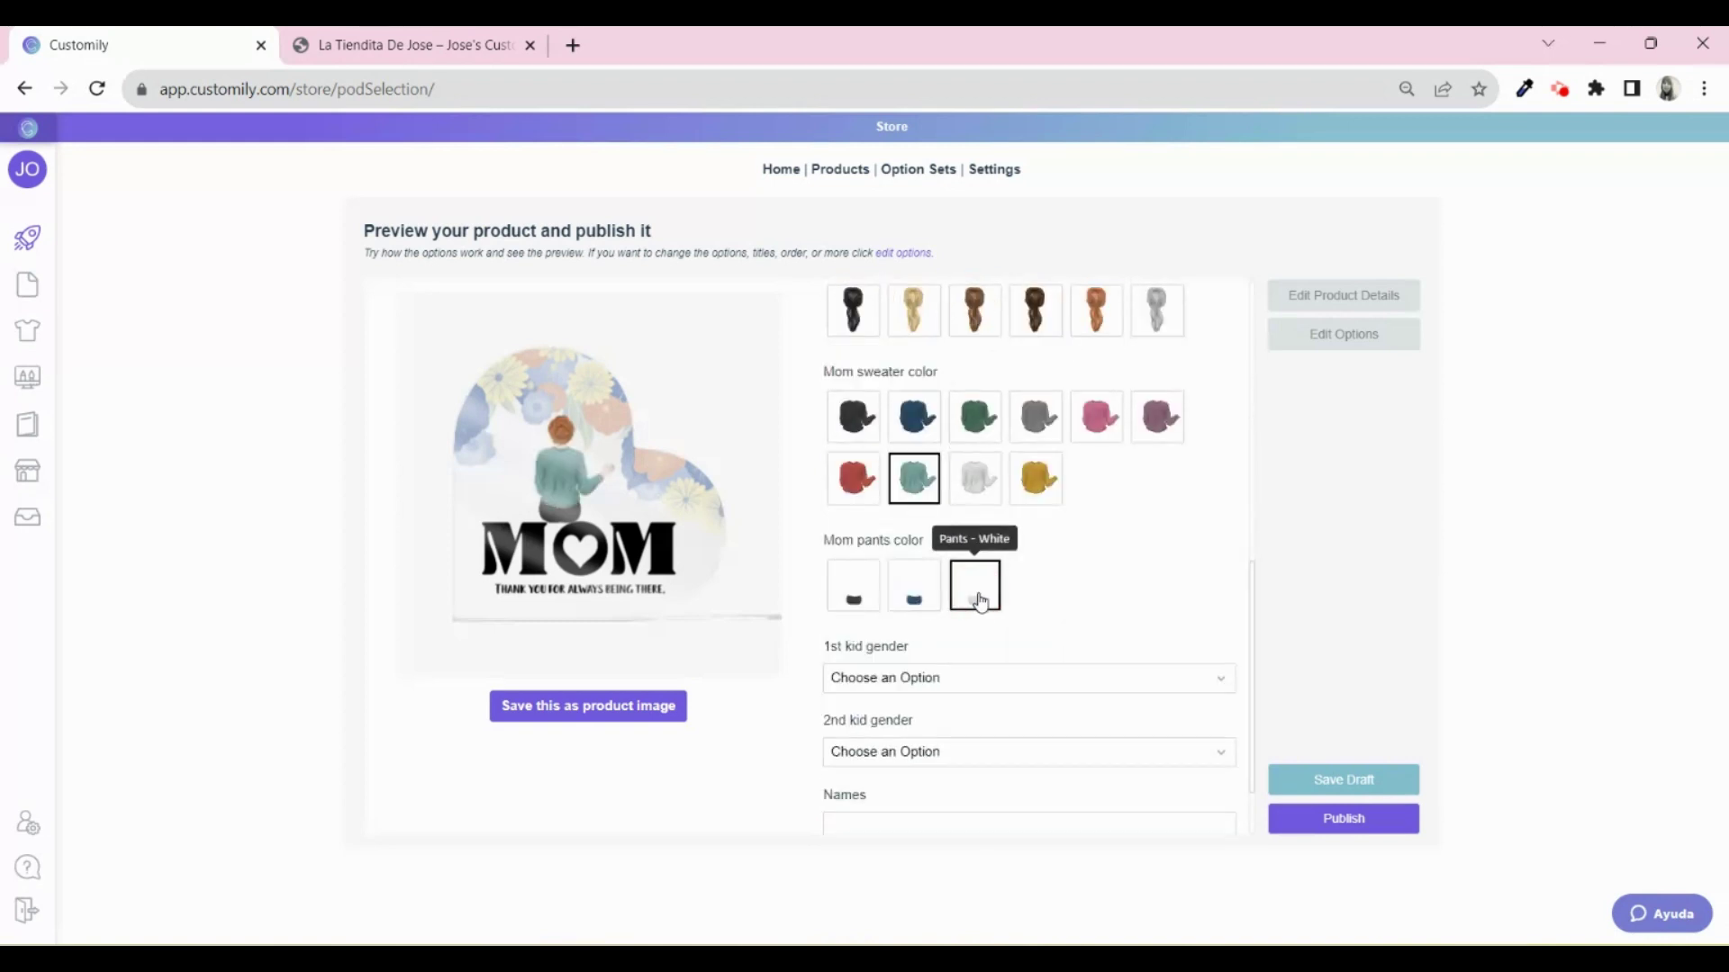
scroll(973, 581, down, 1)
Make the first kid a Girl wearing a mauve T-shirt and blue pants
click(938, 577)
click(939, 618)
scroll(939, 627, down, 2)
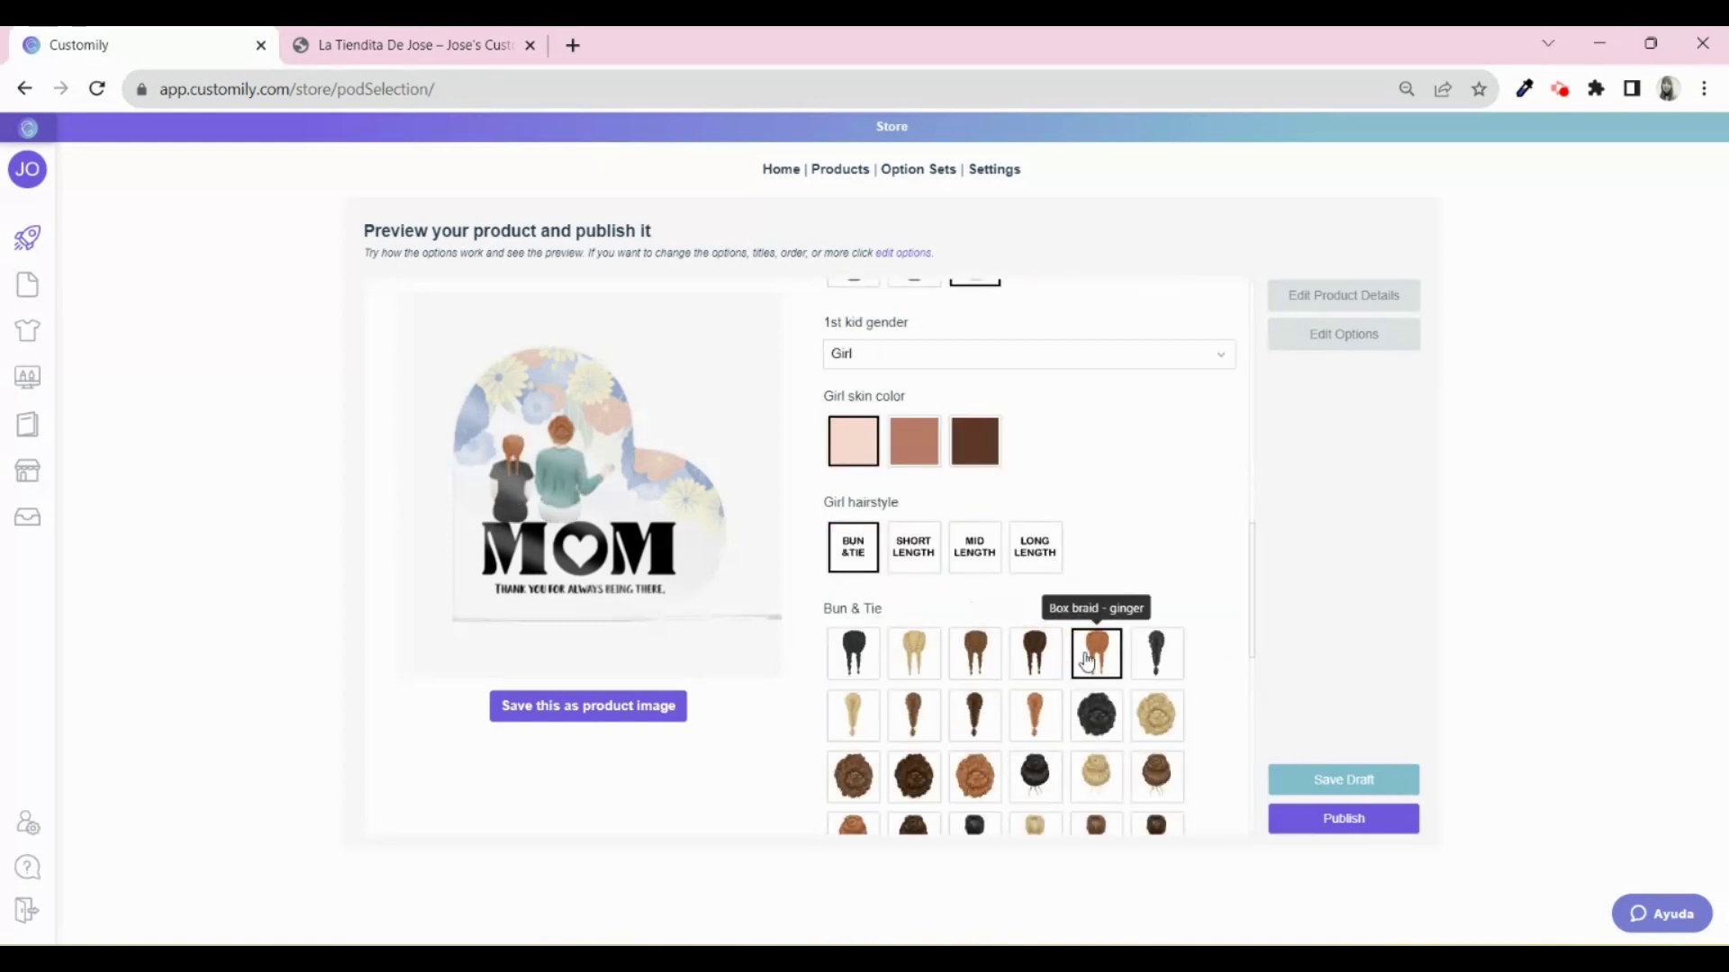
scroll(1081, 662, down, 3)
scroll(1045, 631, down, 2)
click(1156, 549)
click(913, 714)
scroll(990, 711, down, 1)
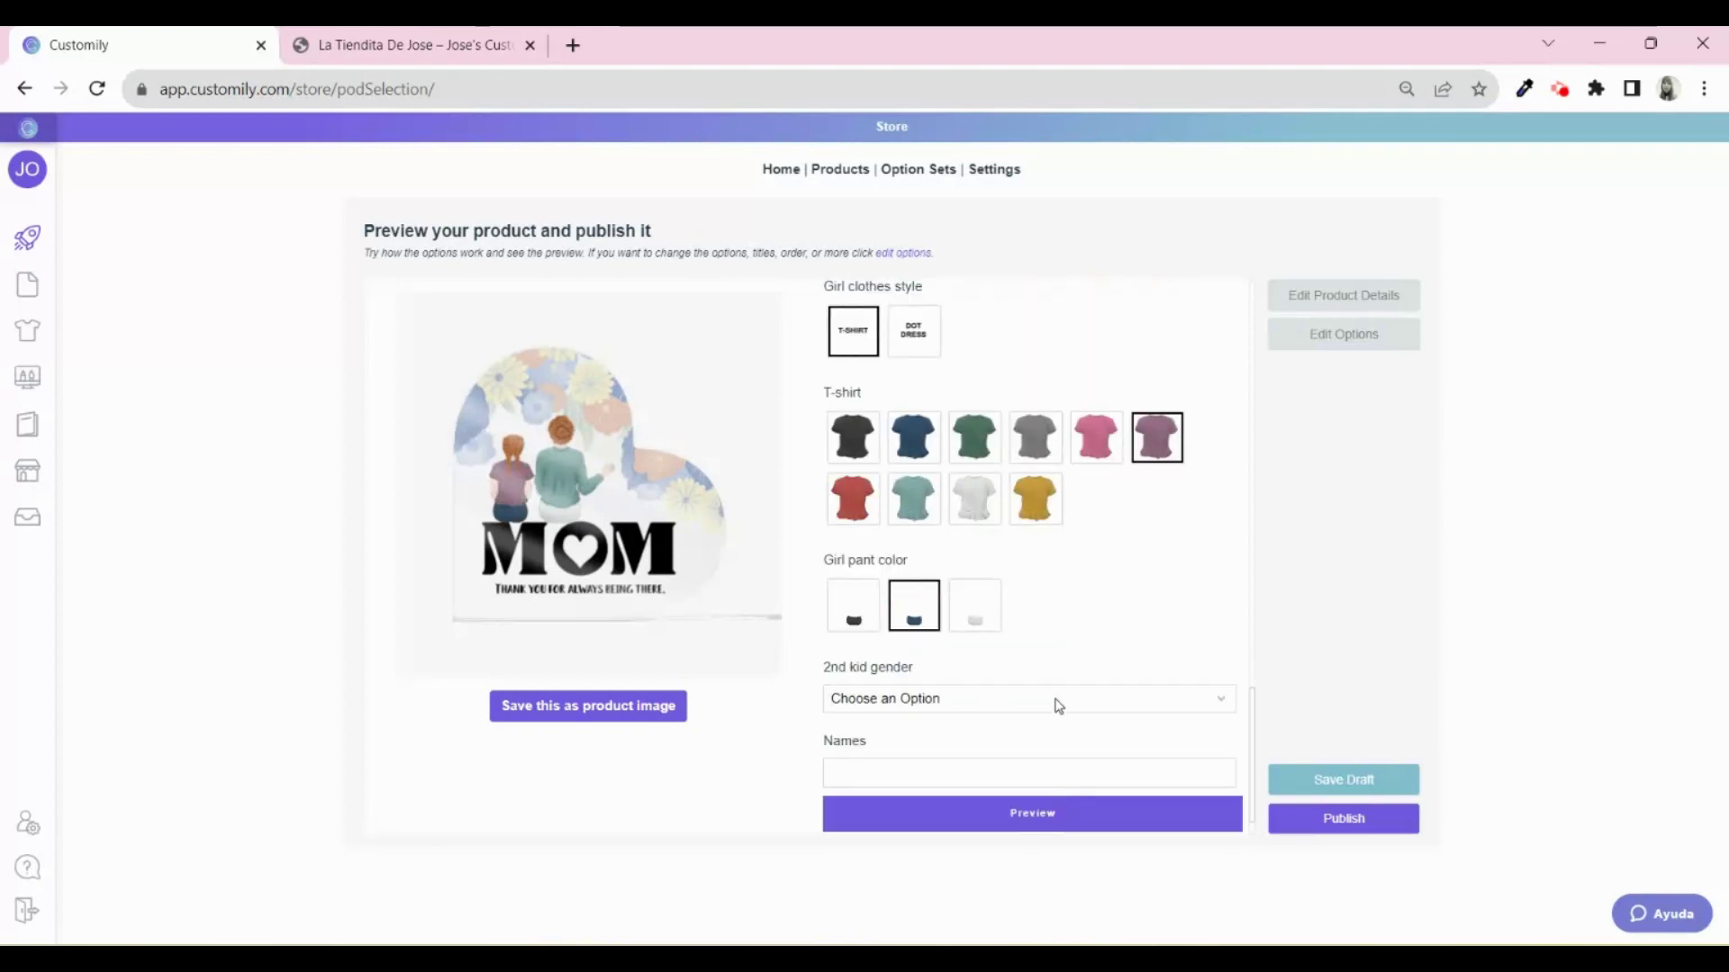
Make the second kid a Boy with dark-brown curly hair, yellow T-shirt and blue pants
click(1058, 707)
click(960, 733)
scroll(972, 576, down, 3)
click(914, 544)
scroll(945, 559, down, 1)
click(972, 605)
scroll(968, 613, down, 1)
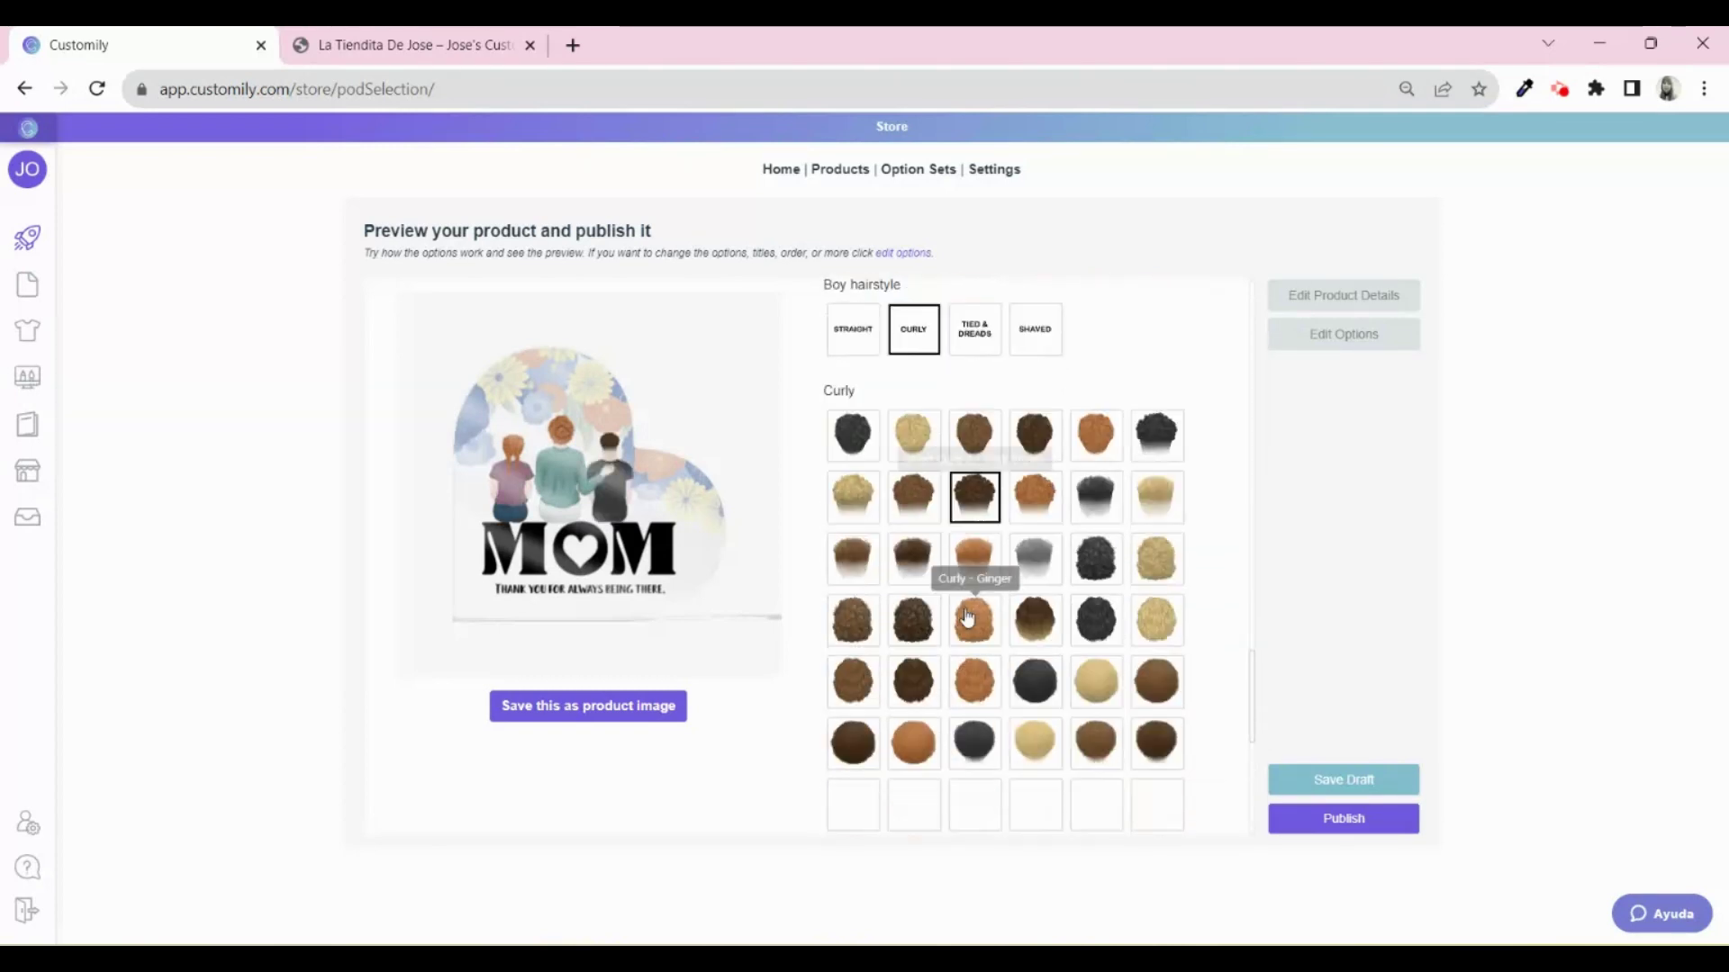
scroll(990, 586, down, 5)
scroll(981, 631, down, 1)
click(1035, 625)
click(912, 726)
scroll(991, 718, down, 1)
Fill in a suggested pair of kids' names, preview the heart, and save it as product image
click(972, 720)
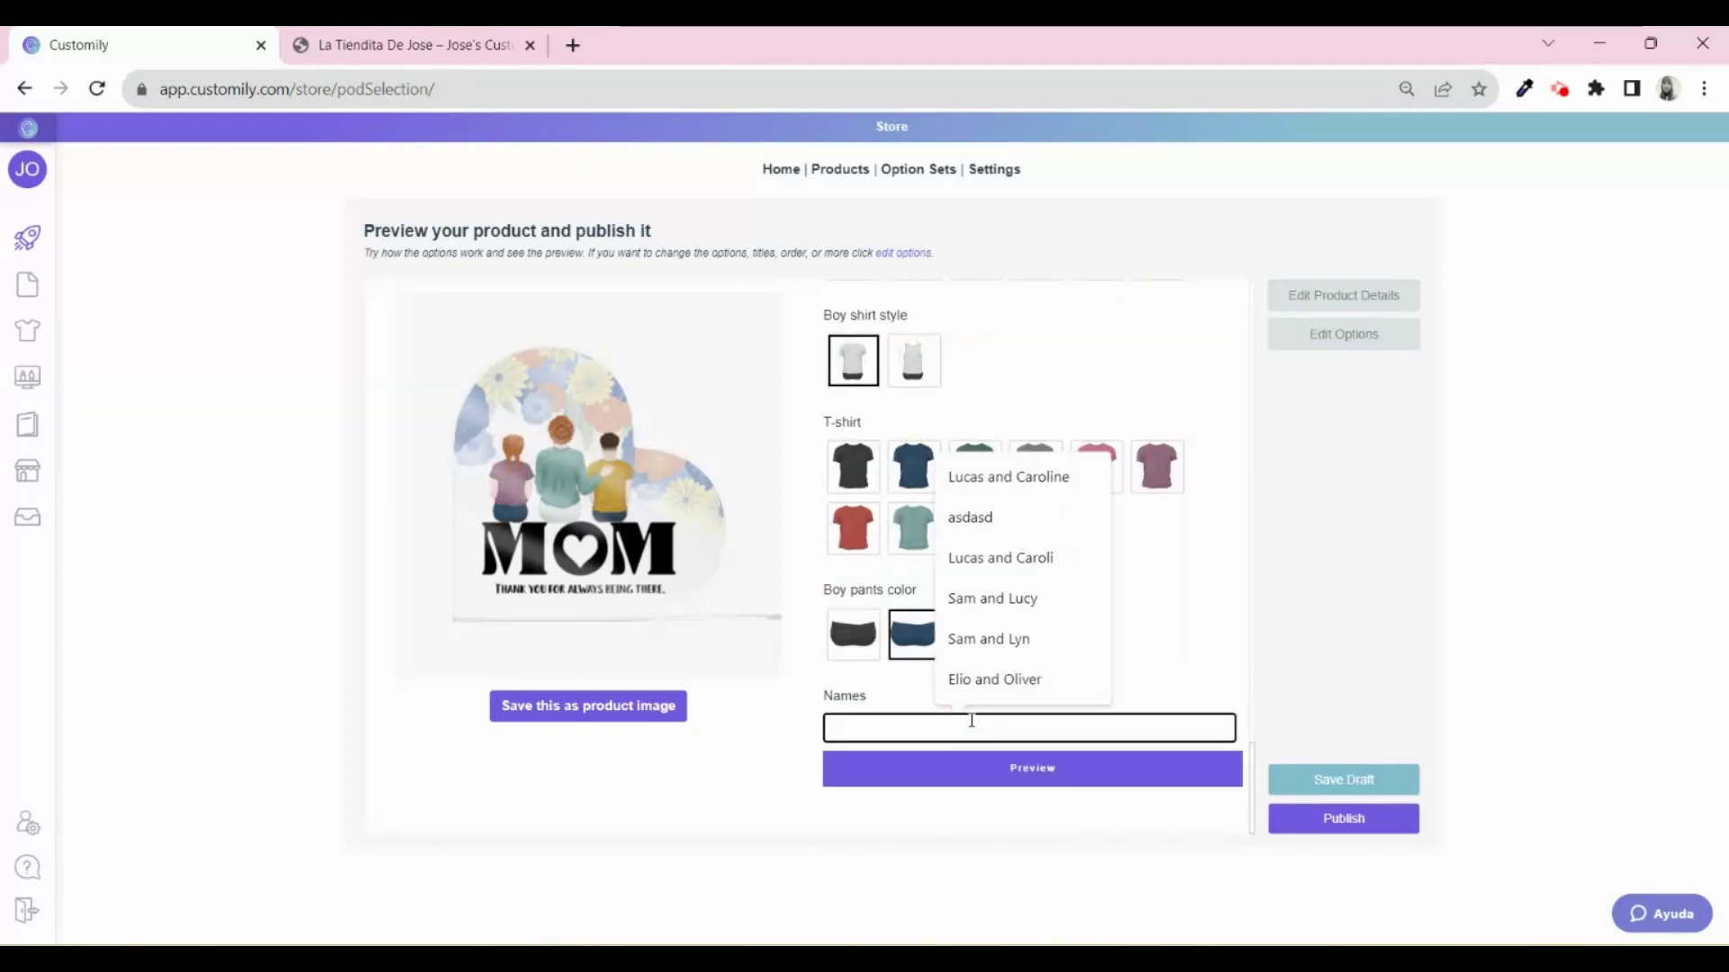
key(Down)
key(Return)
click(1016, 770)
click(1204, 200)
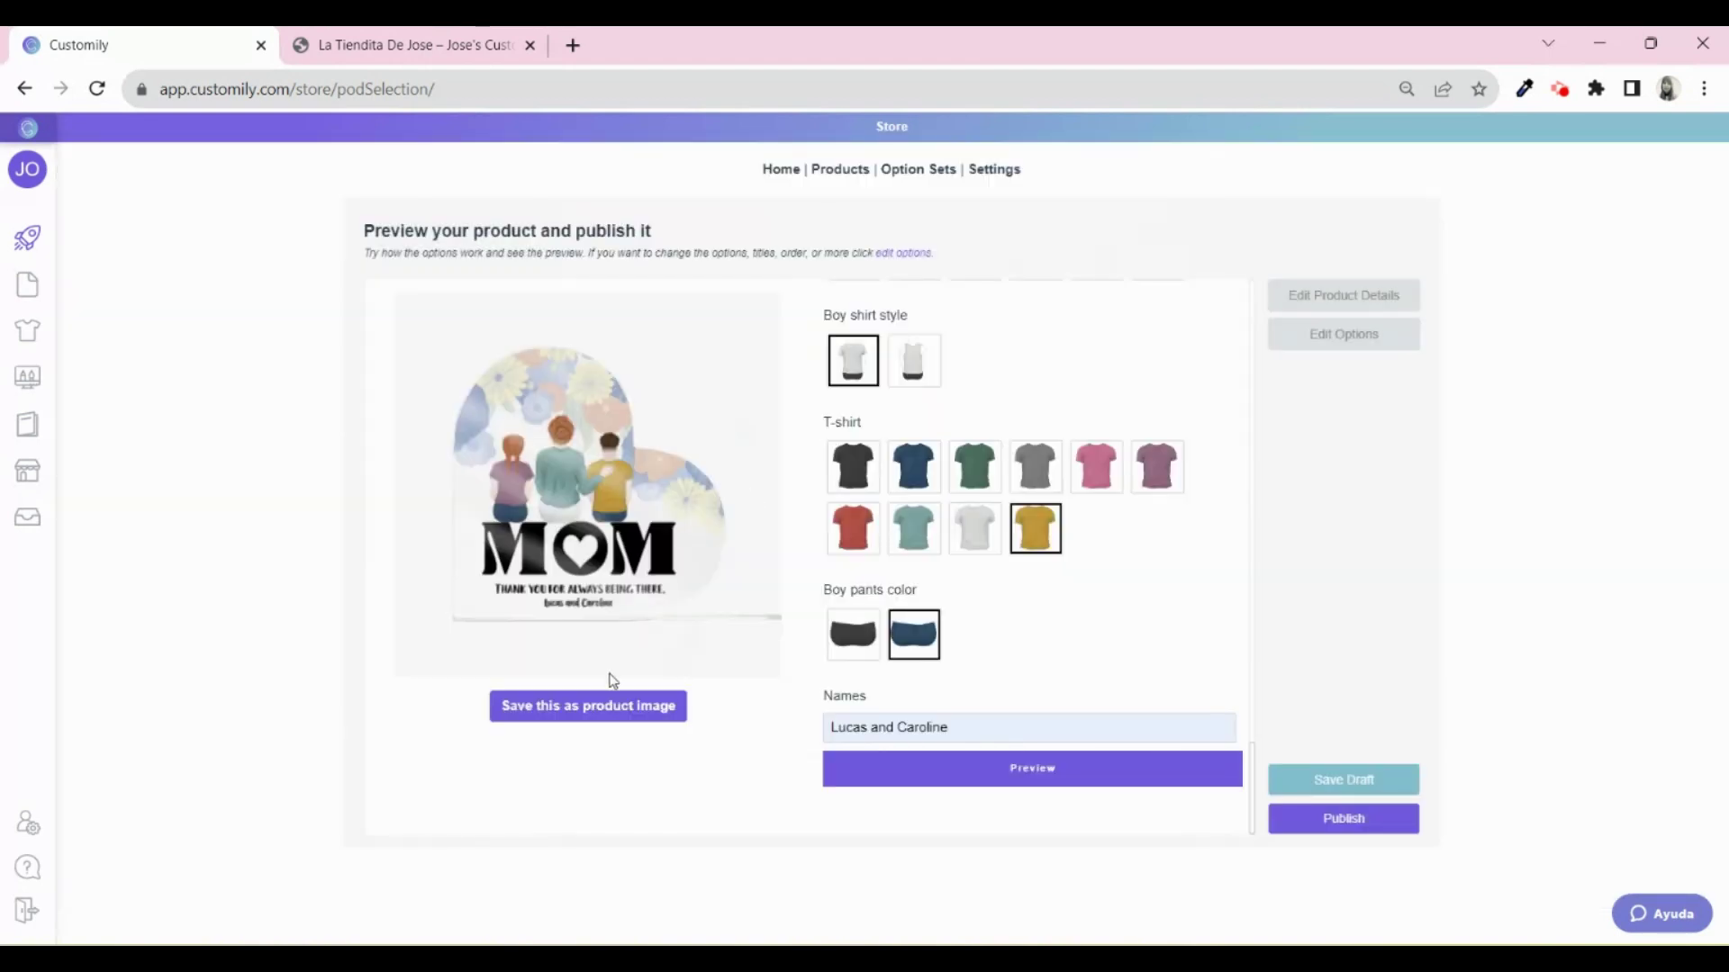
click(594, 707)
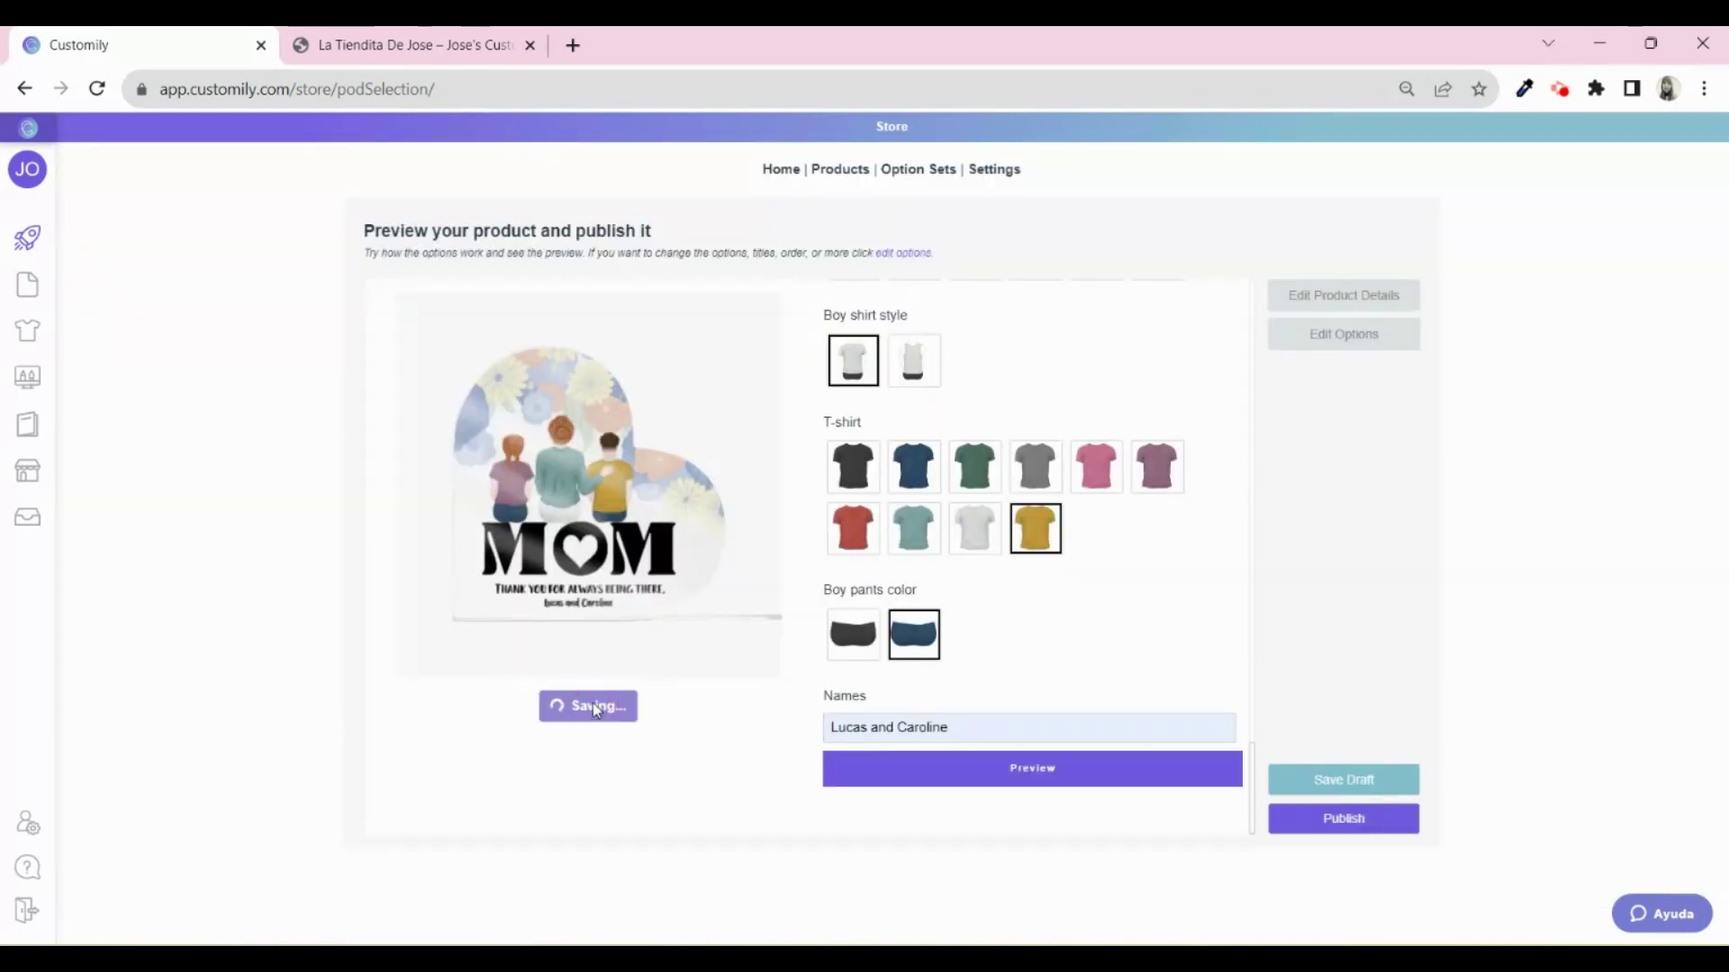
Rename the product 'Personalized Acrylic Heart for Mom', set price 19.00, save and publish to Shopify
click(1331, 301)
click(1039, 286)
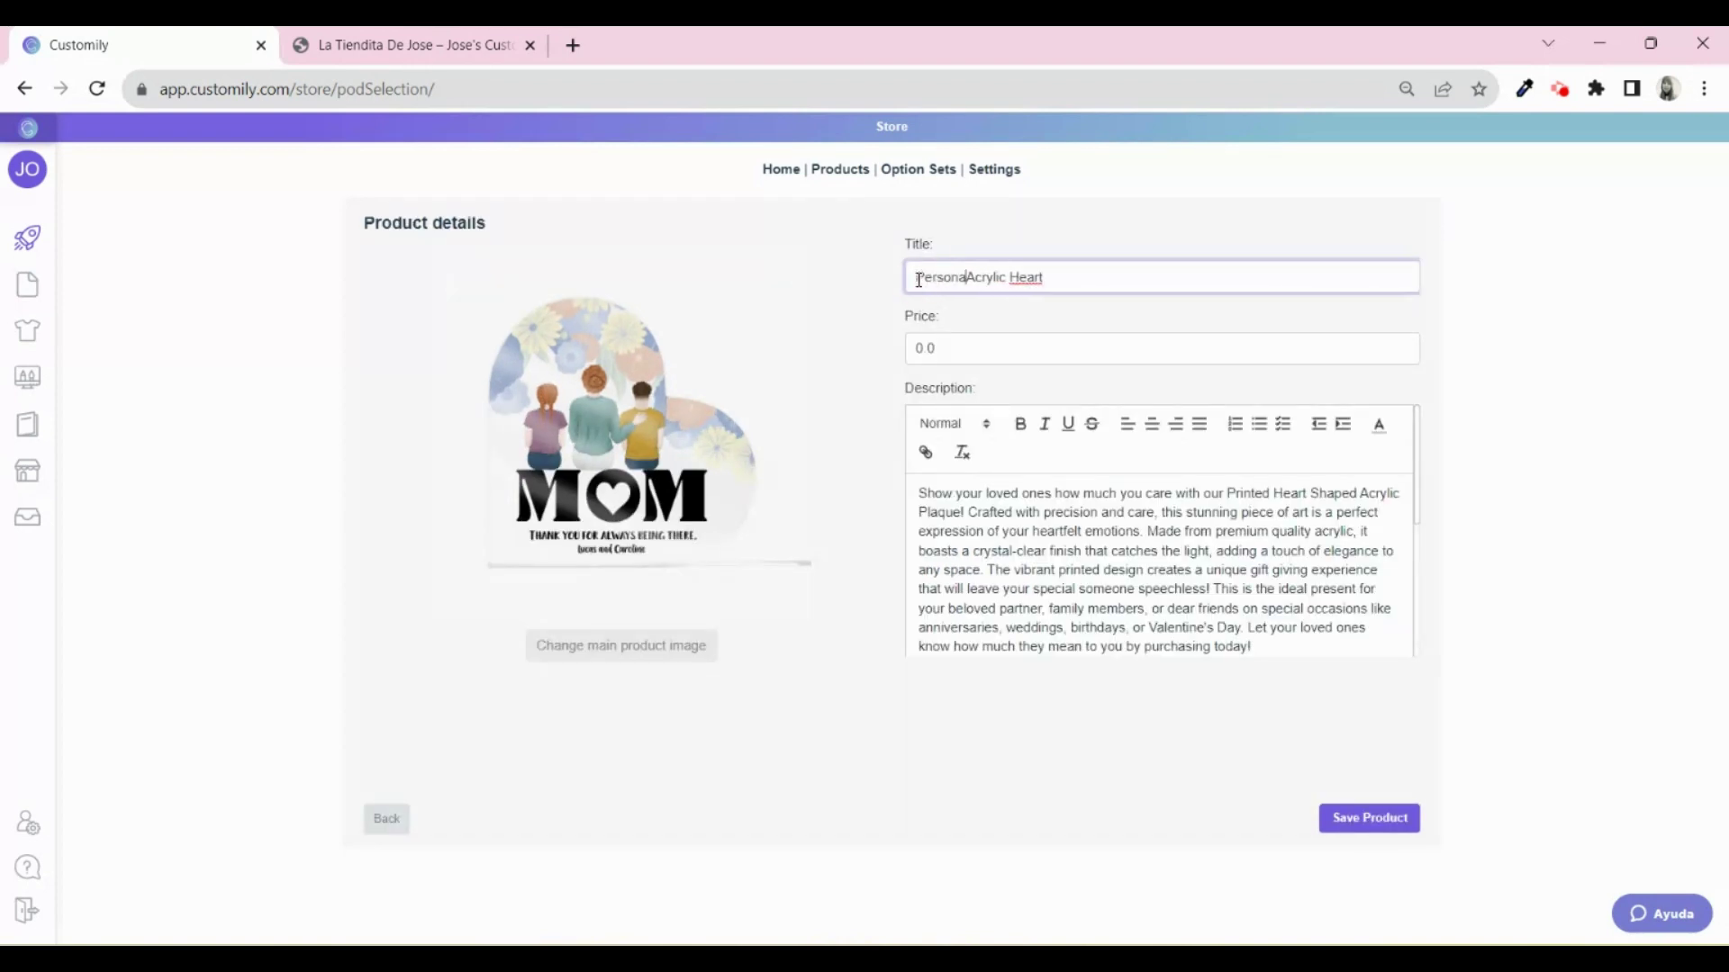
key(Tab)
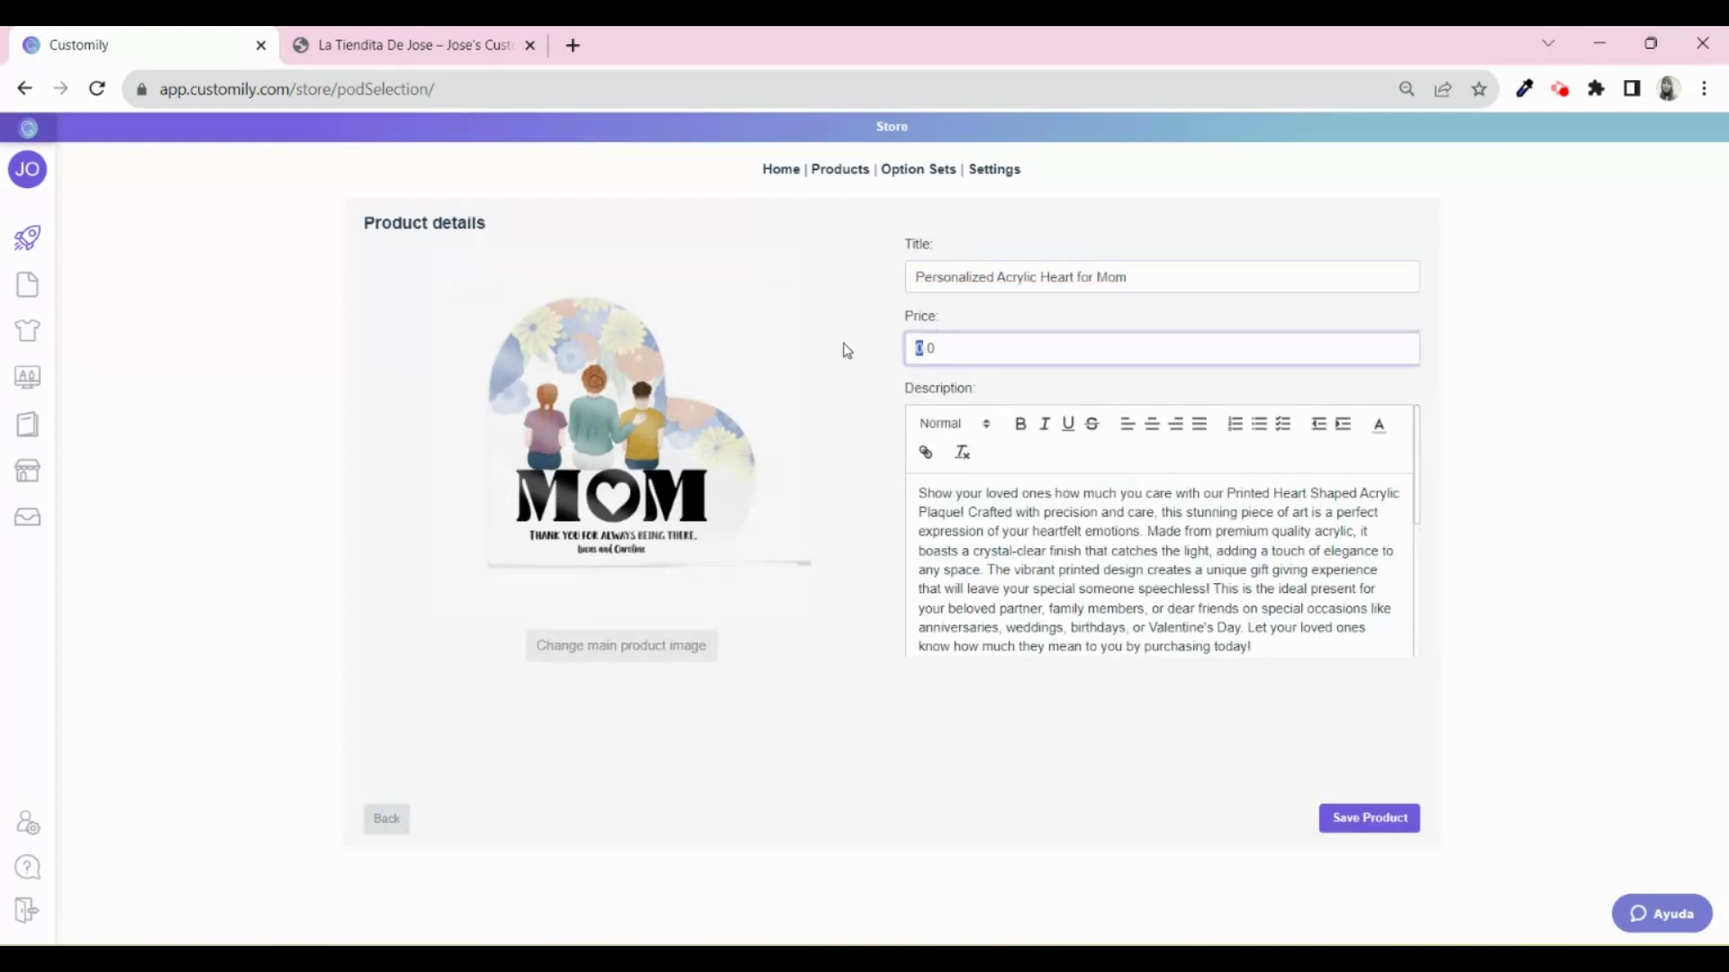
scroll(1204, 551, down, 3)
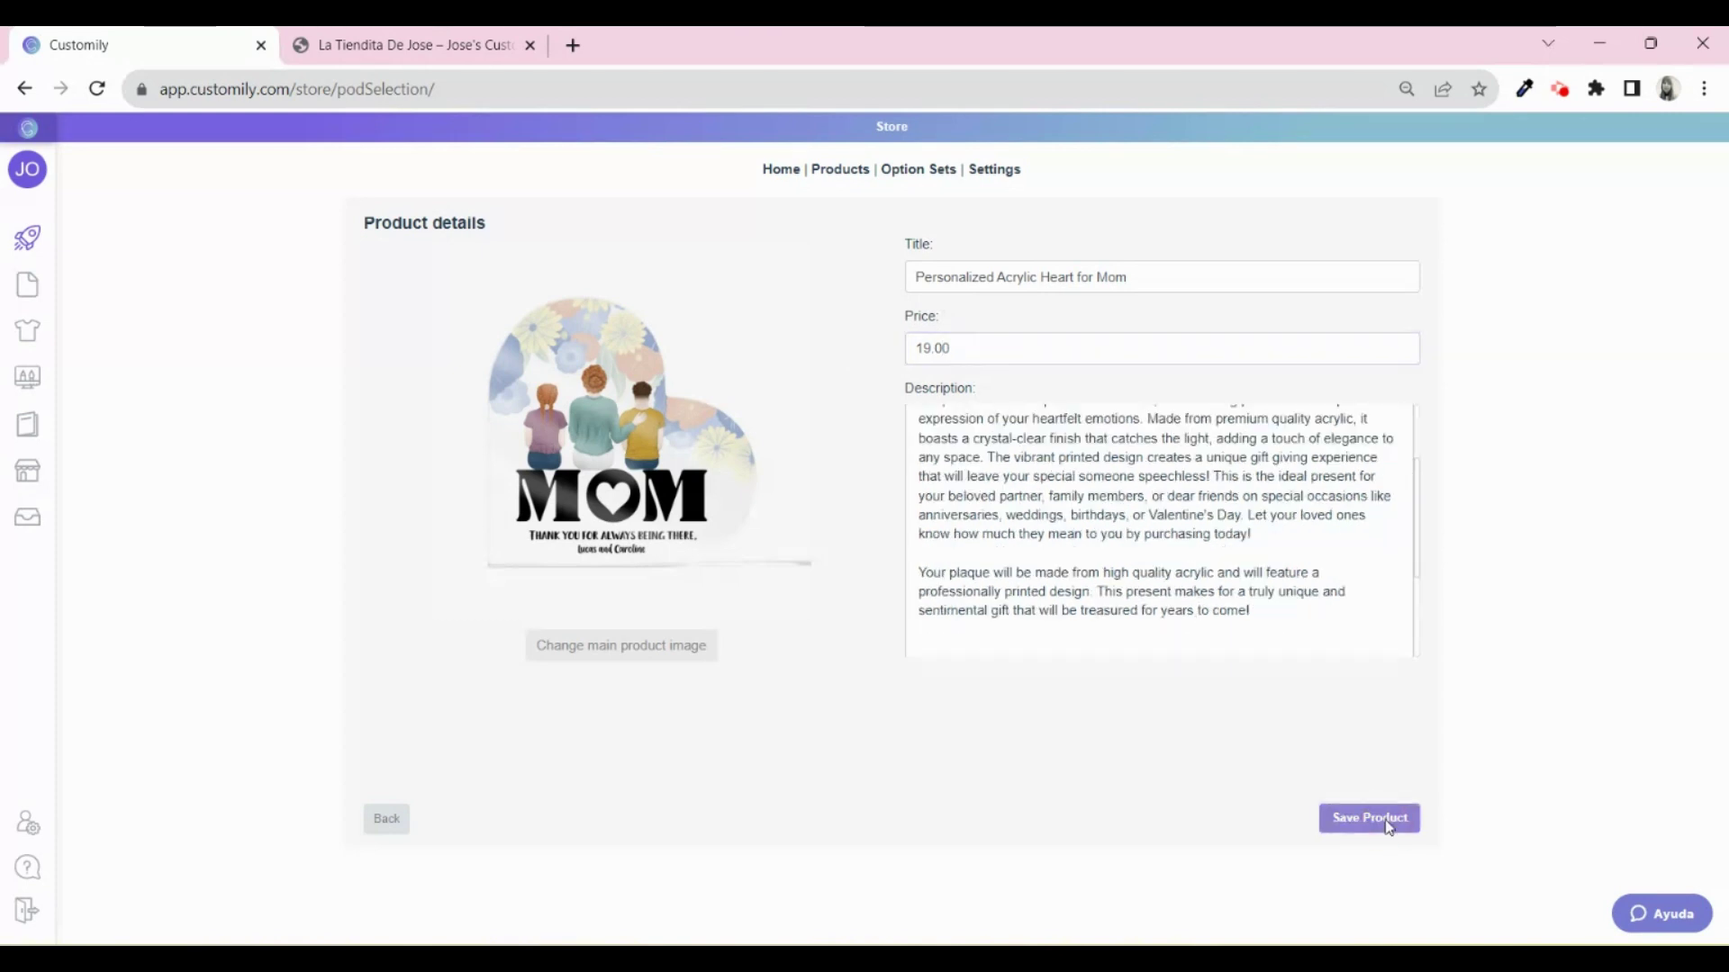
click(1385, 819)
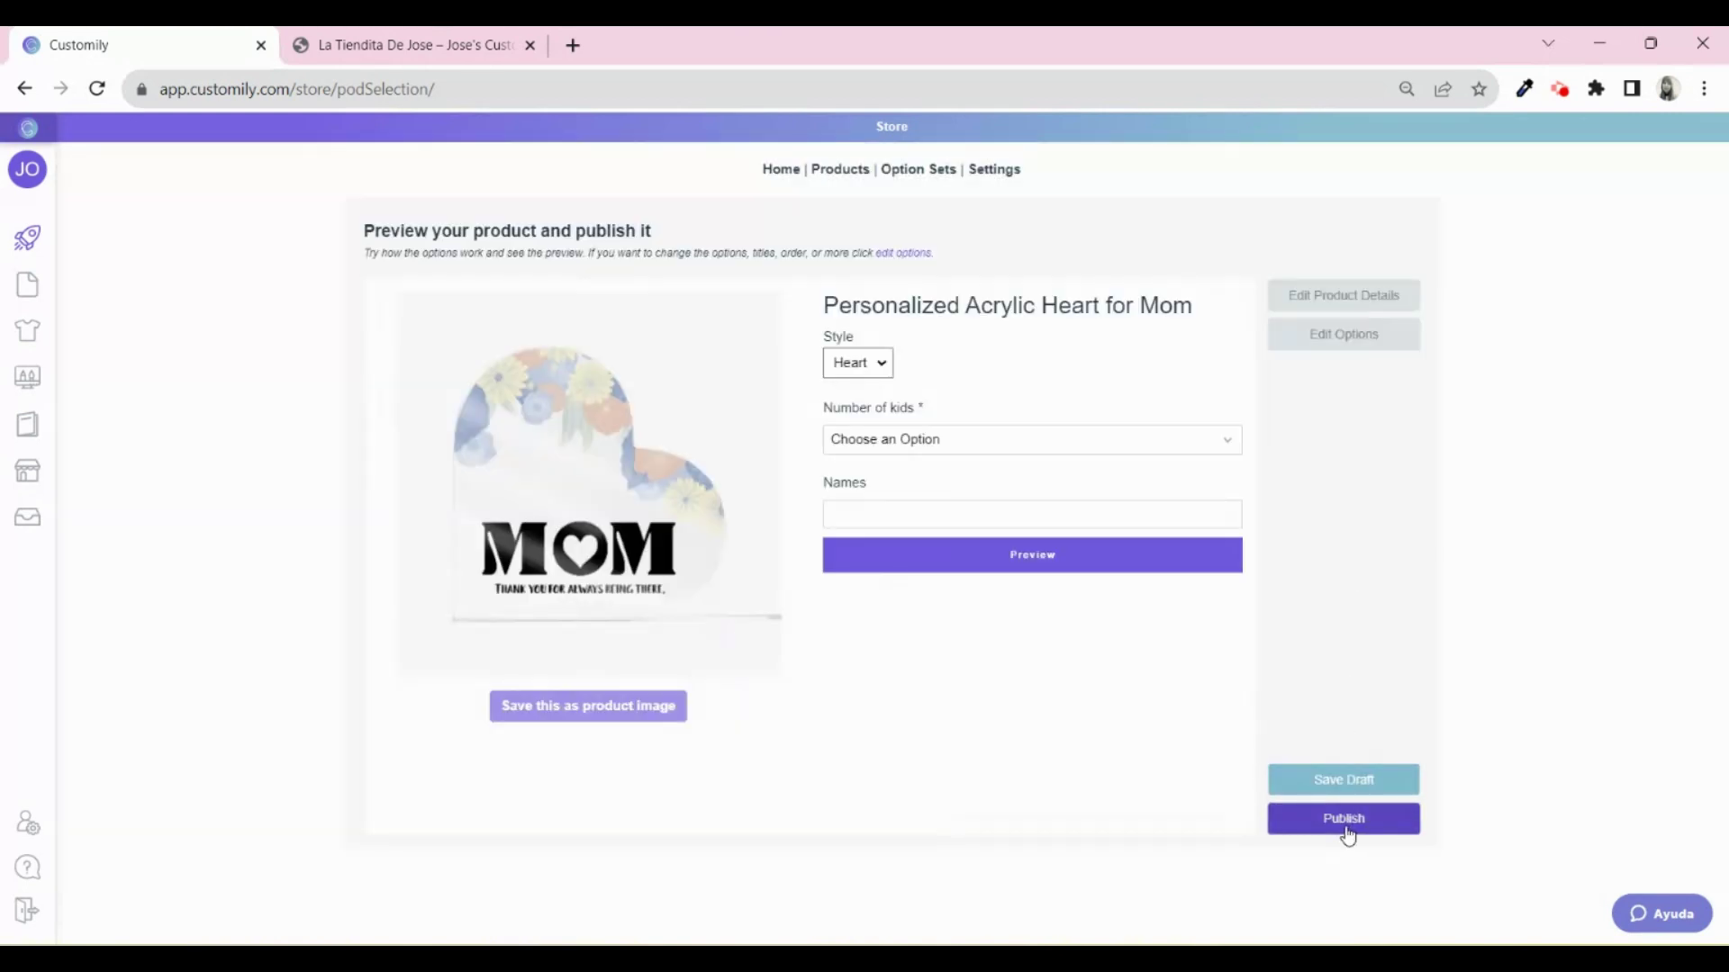
click(1346, 821)
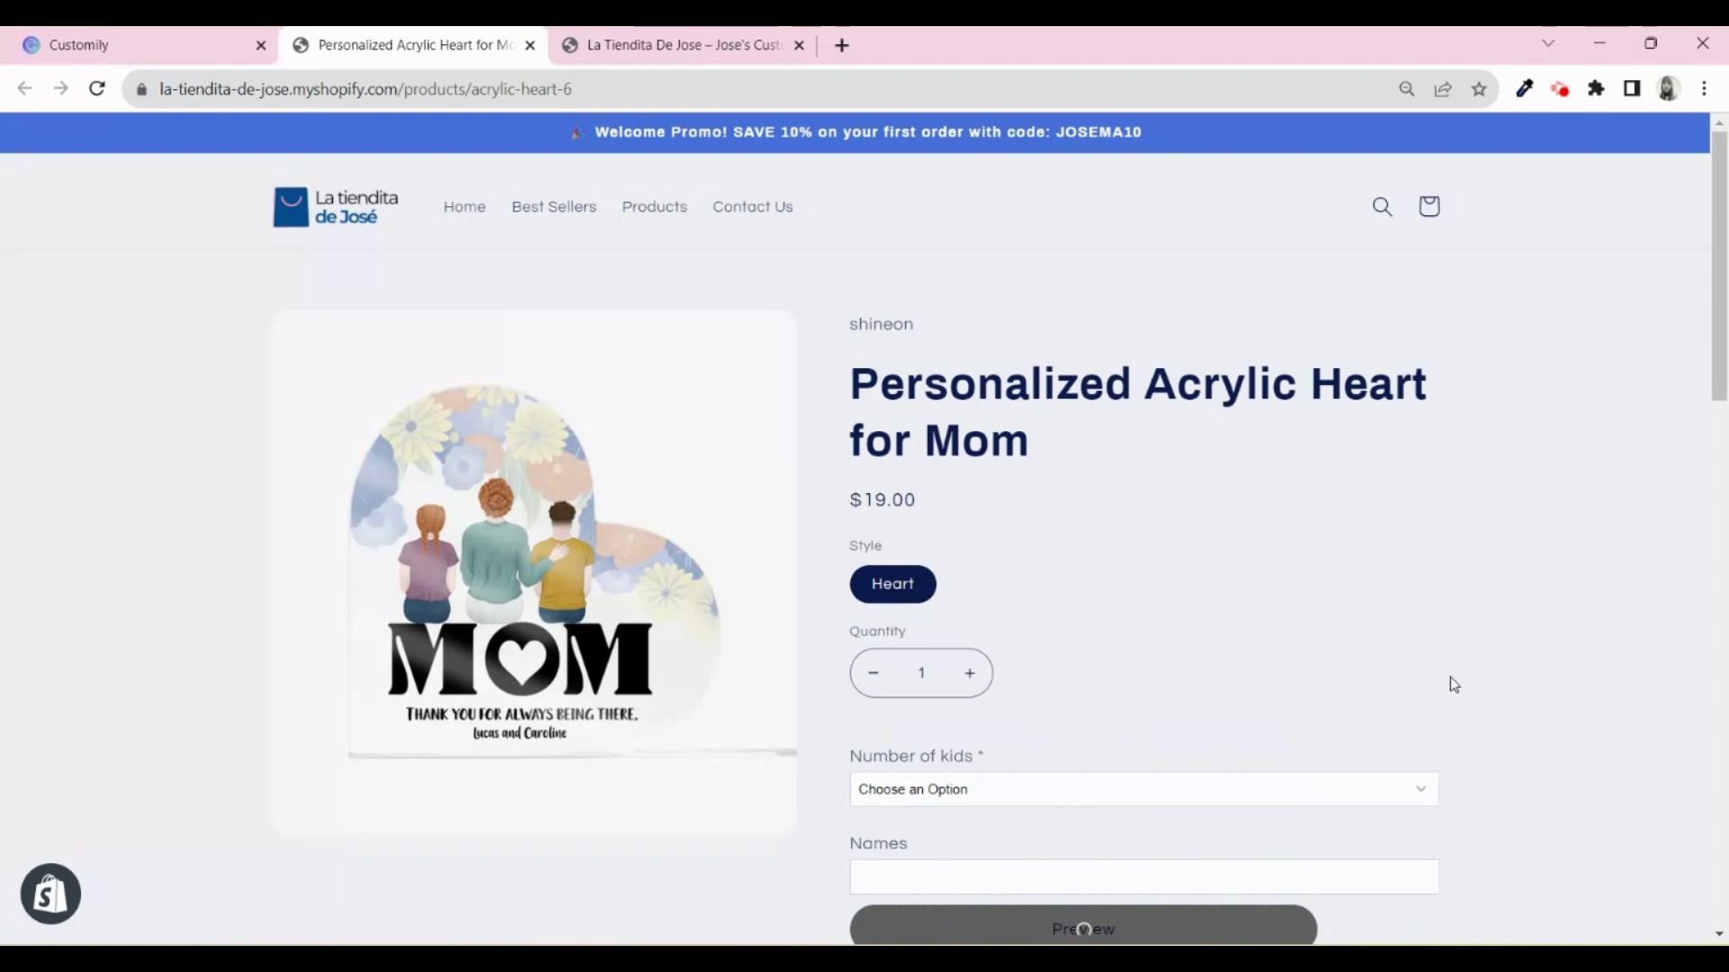
Set Number of kids to 3 Kids on the live product page and review the new personalization fields
scroll(1454, 684, down, 3)
click(1098, 564)
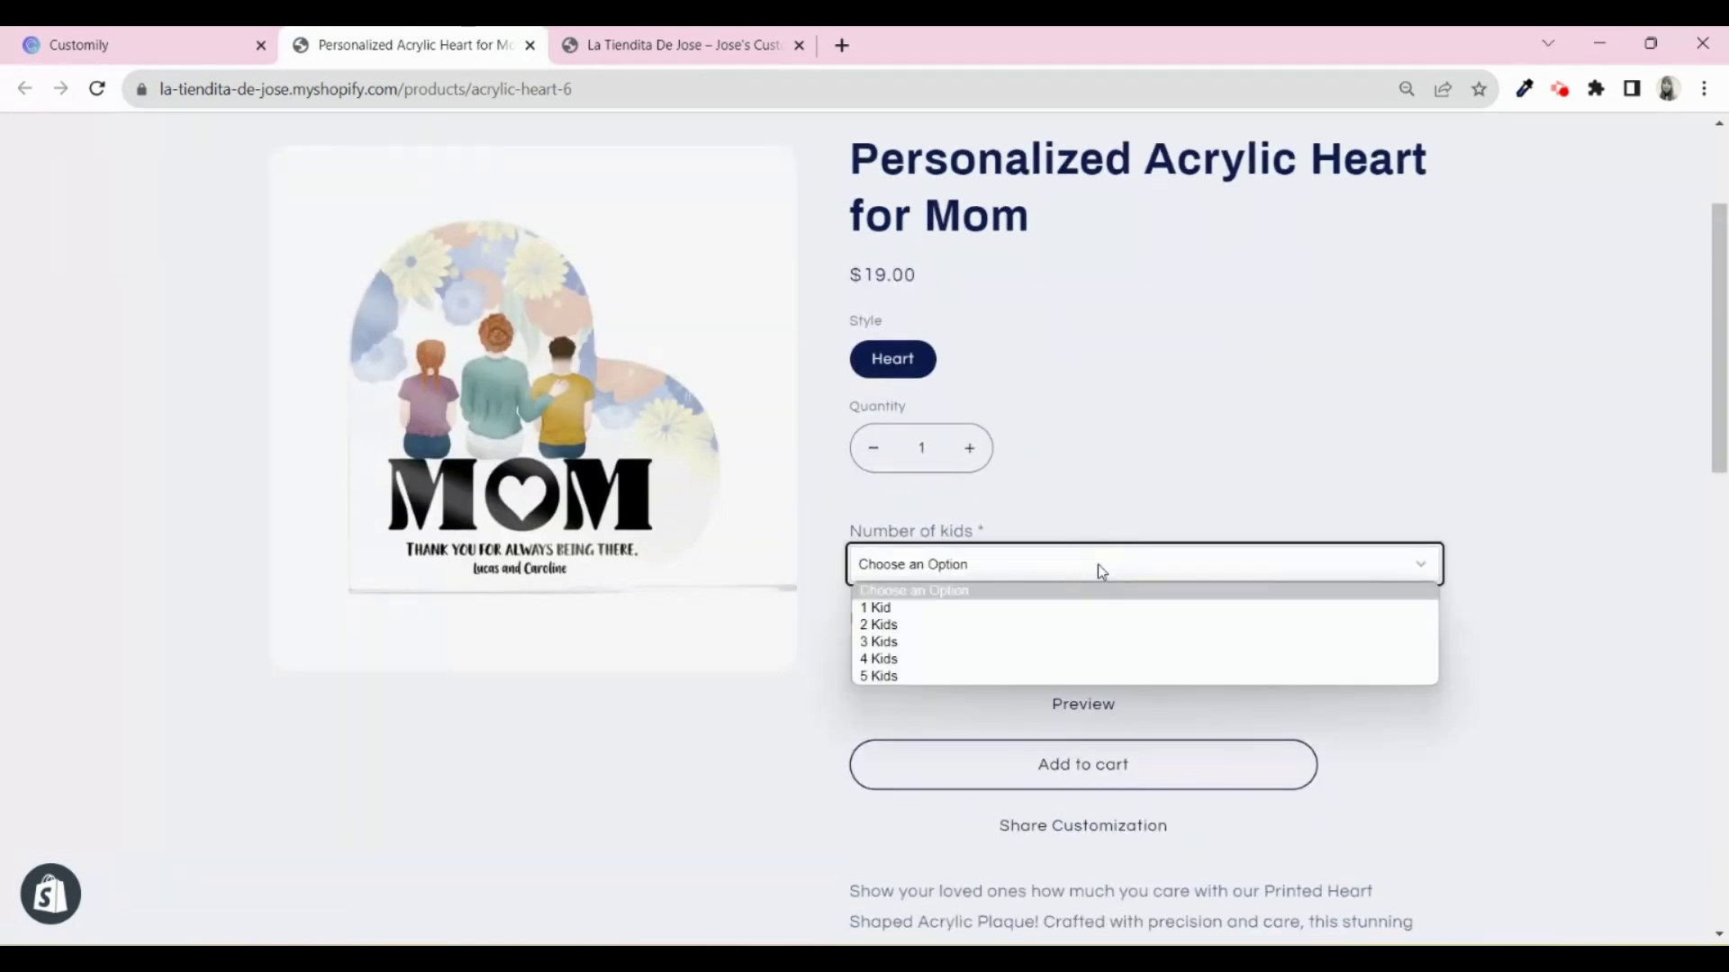
click(1092, 642)
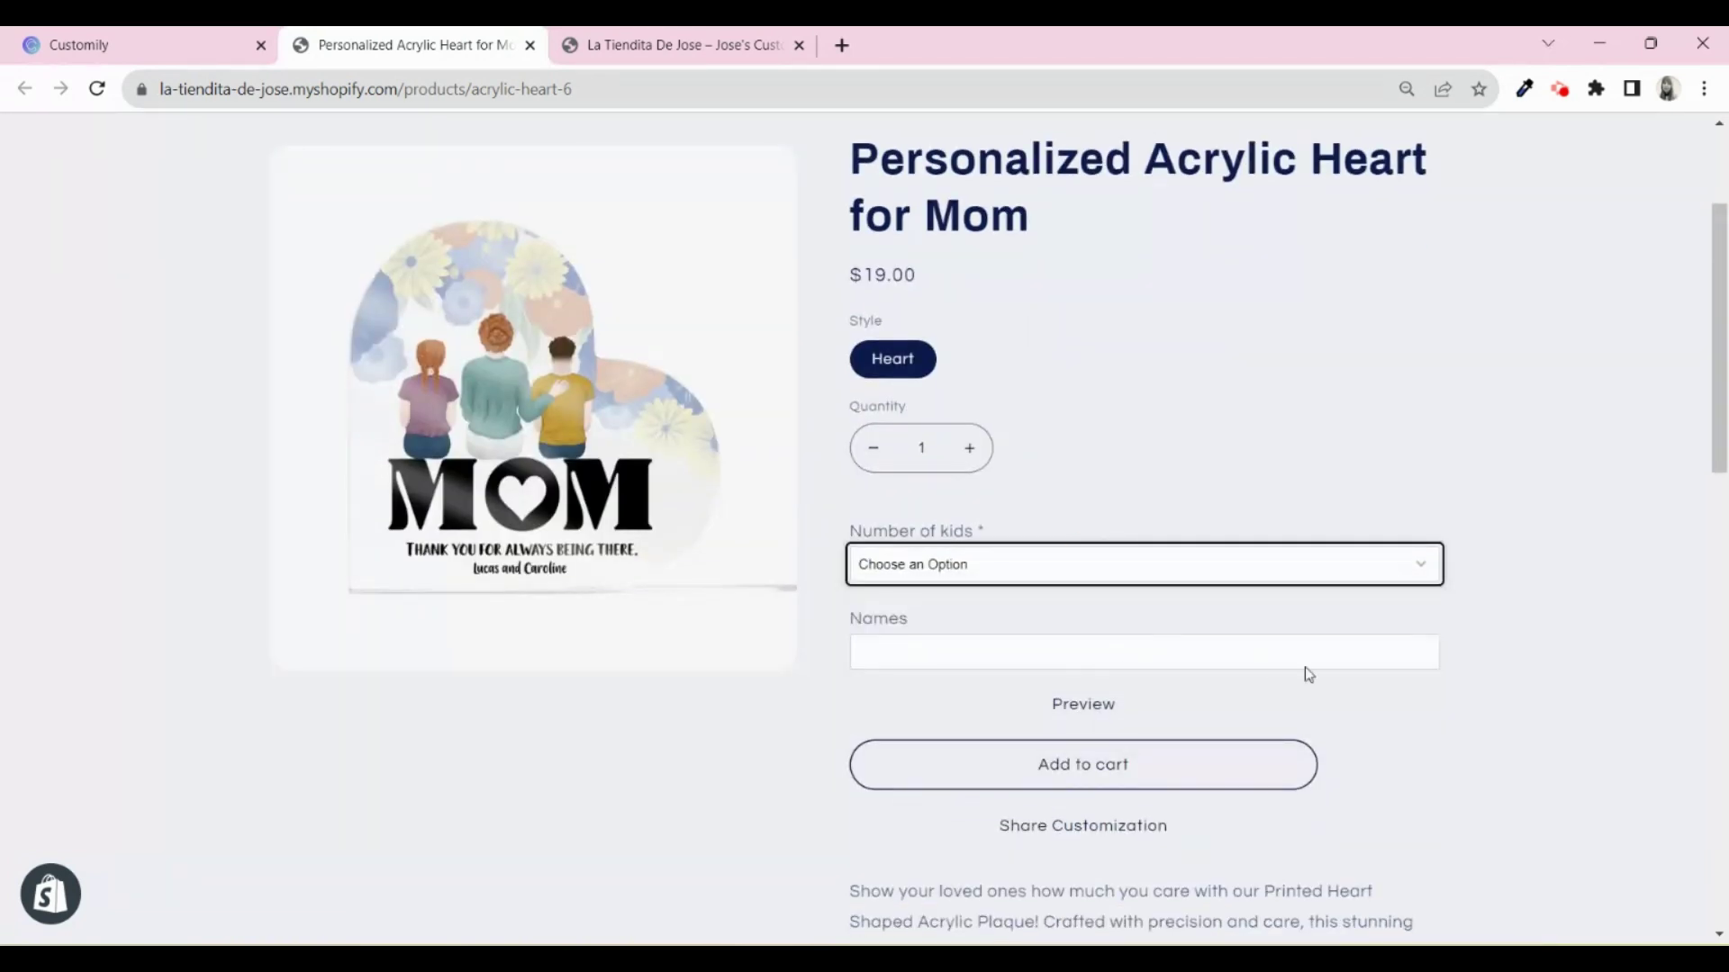
scroll(1510, 727, down, 15)
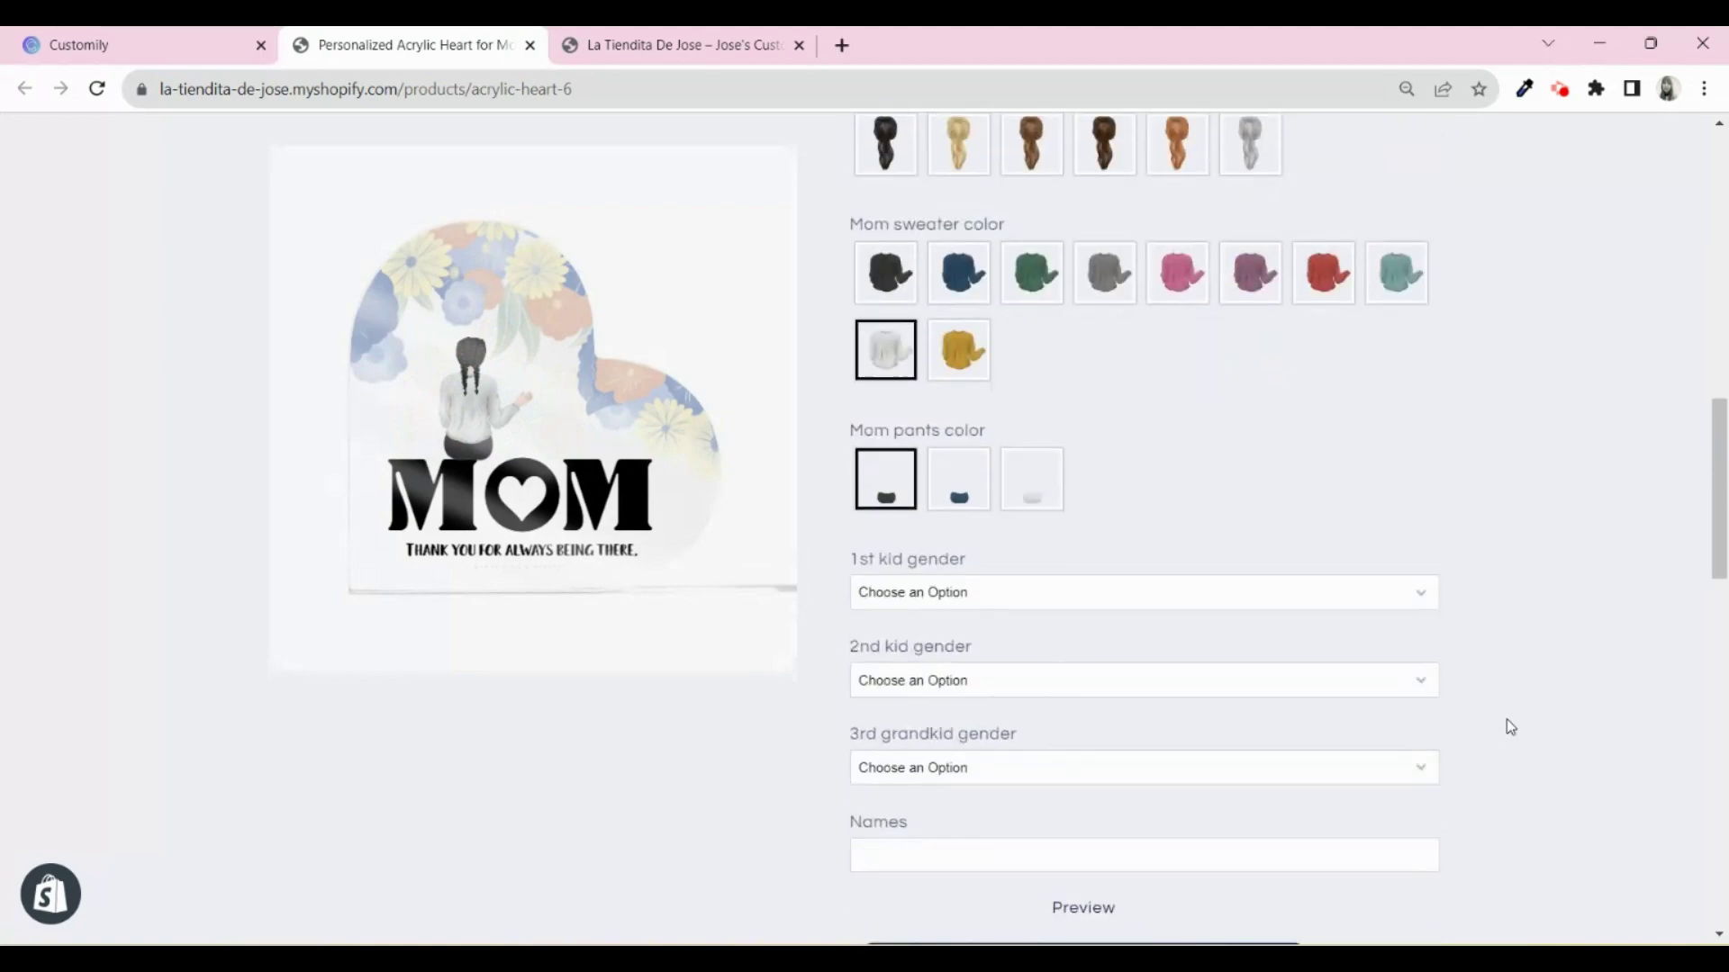
scroll(1510, 727, up, 15)
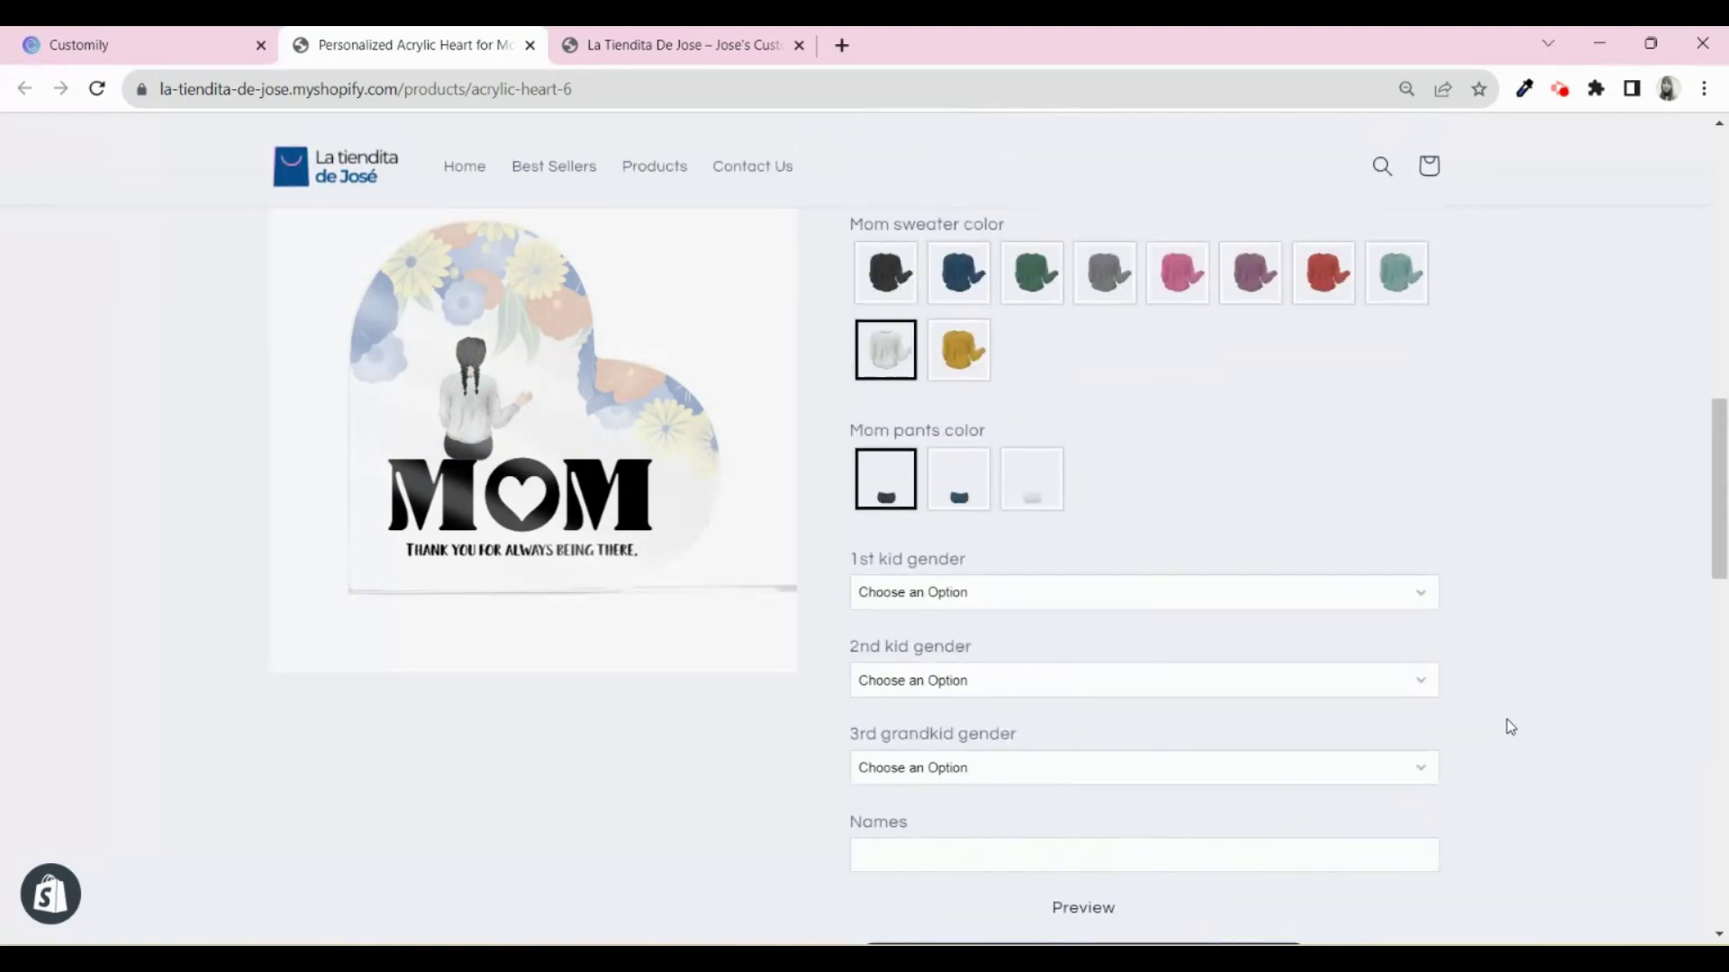